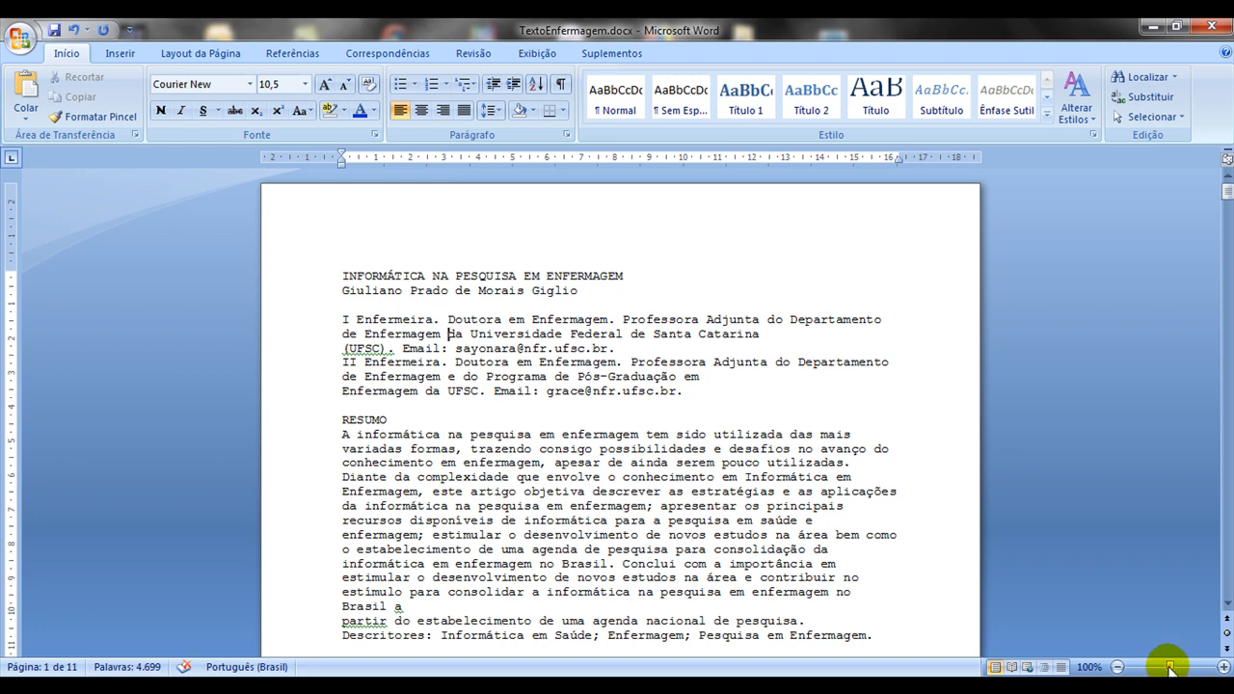
Step: Zoom the document in to 140% and return it to 100%
{"action": "left_click", "coordinate": [1222, 667]}
{"action": "left_click", "coordinate": [1222, 667]}
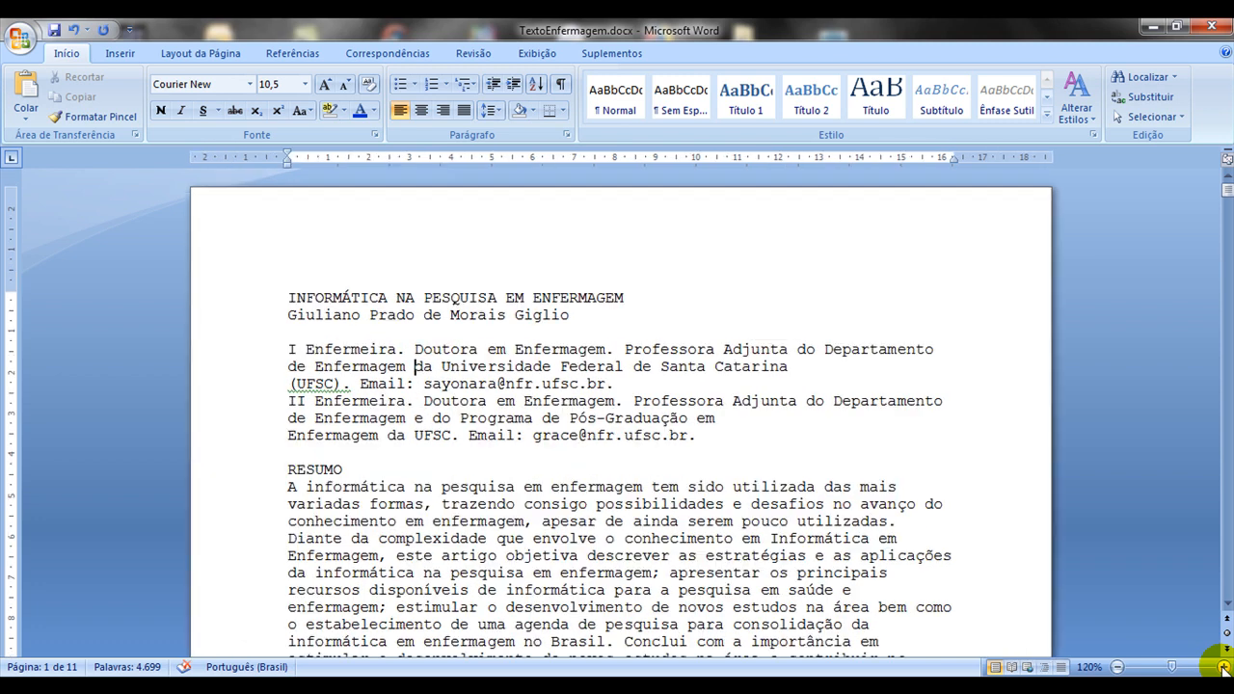
{"action": "left_click", "coordinate": [1222, 667]}
{"action": "left_click", "coordinate": [1222, 667]}
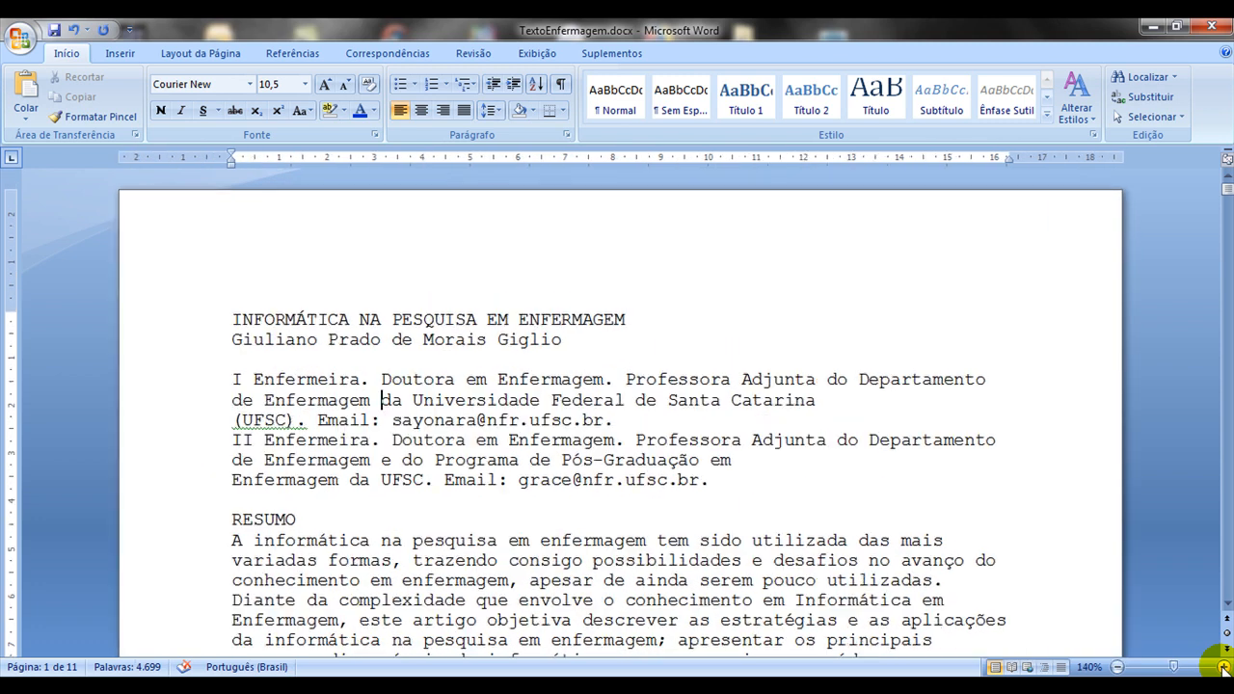
{"action": "left_click", "coordinate": [1117, 667]}
{"action": "left_click", "coordinate": [1117, 667]}
{"action": "left_click", "coordinate": [1117, 667]}
{"action": "left_click", "coordinate": [1117, 667]}
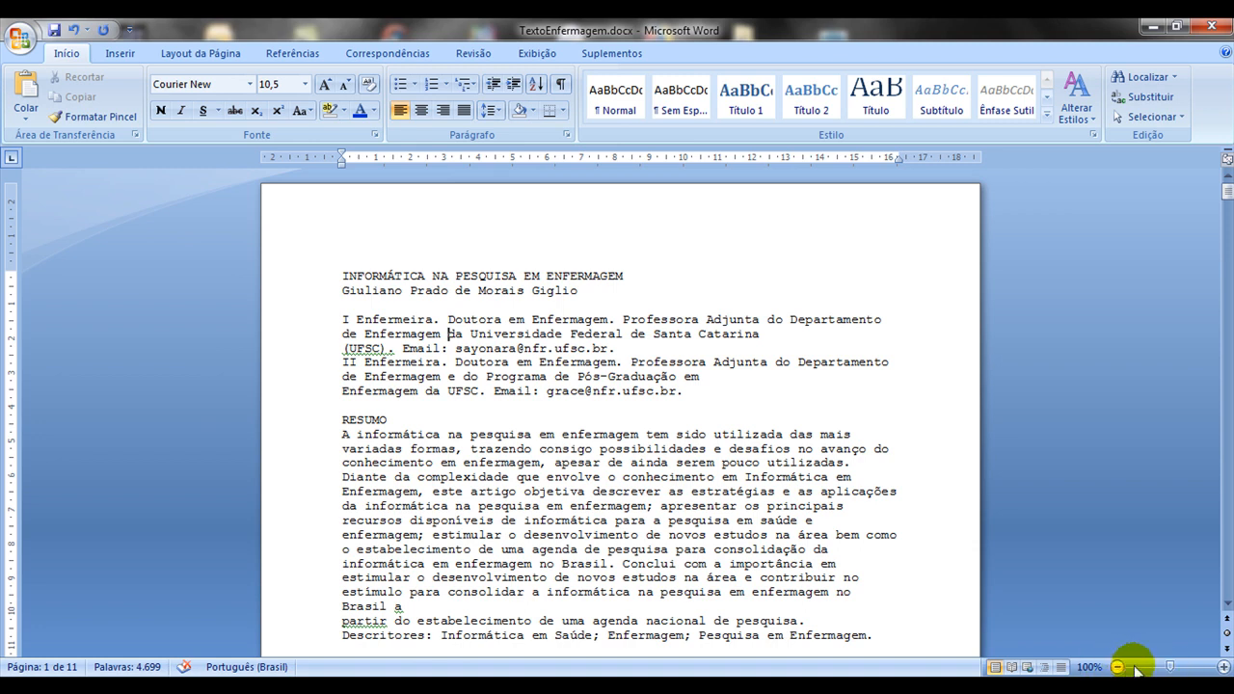
Step: Zoom the document in to 130% and bring it back to 100%
{"action": "left_click", "coordinate": [1222, 666]}
{"action": "left_click", "coordinate": [1222, 667]}
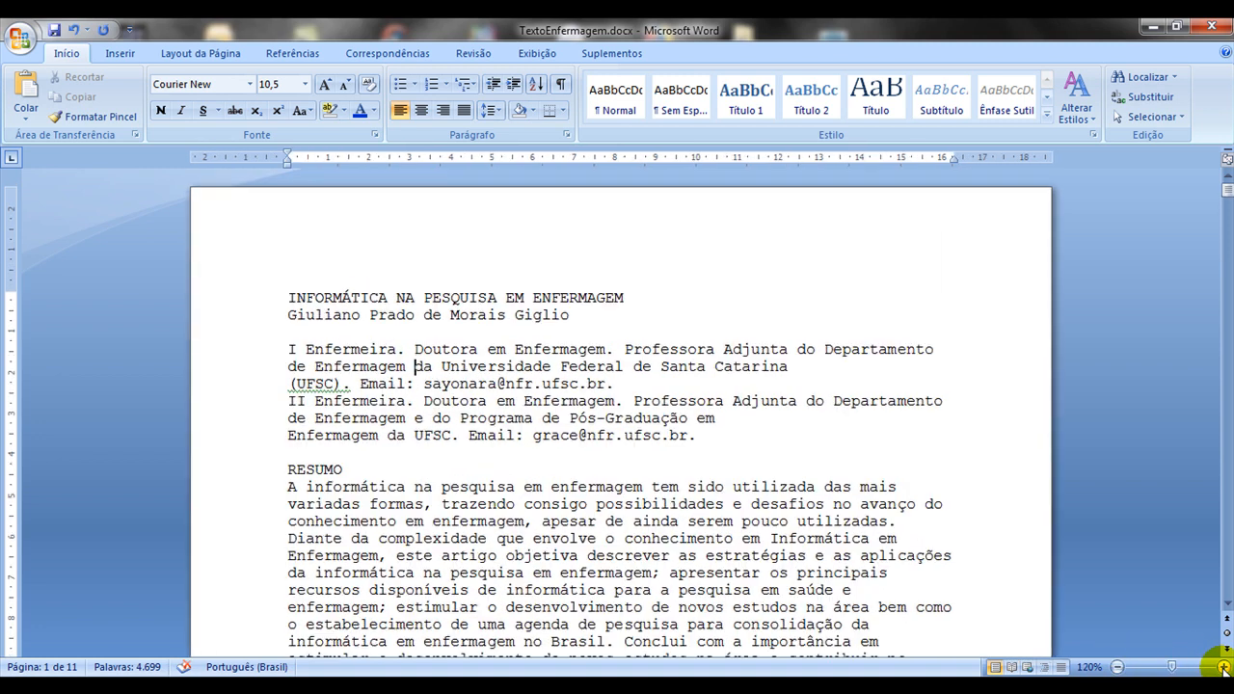
{"action": "left_click", "coordinate": [1222, 667]}
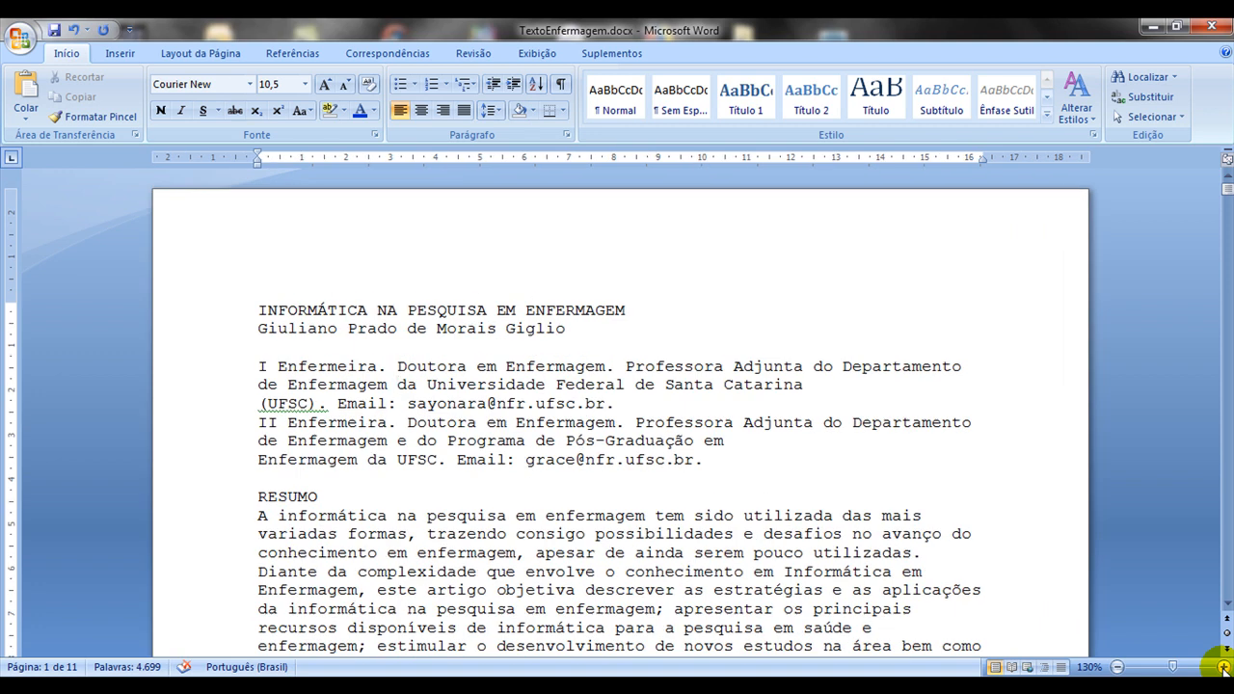
{"action": "left_click", "coordinate": [1117, 667]}
{"action": "left_click", "coordinate": [1117, 667]}
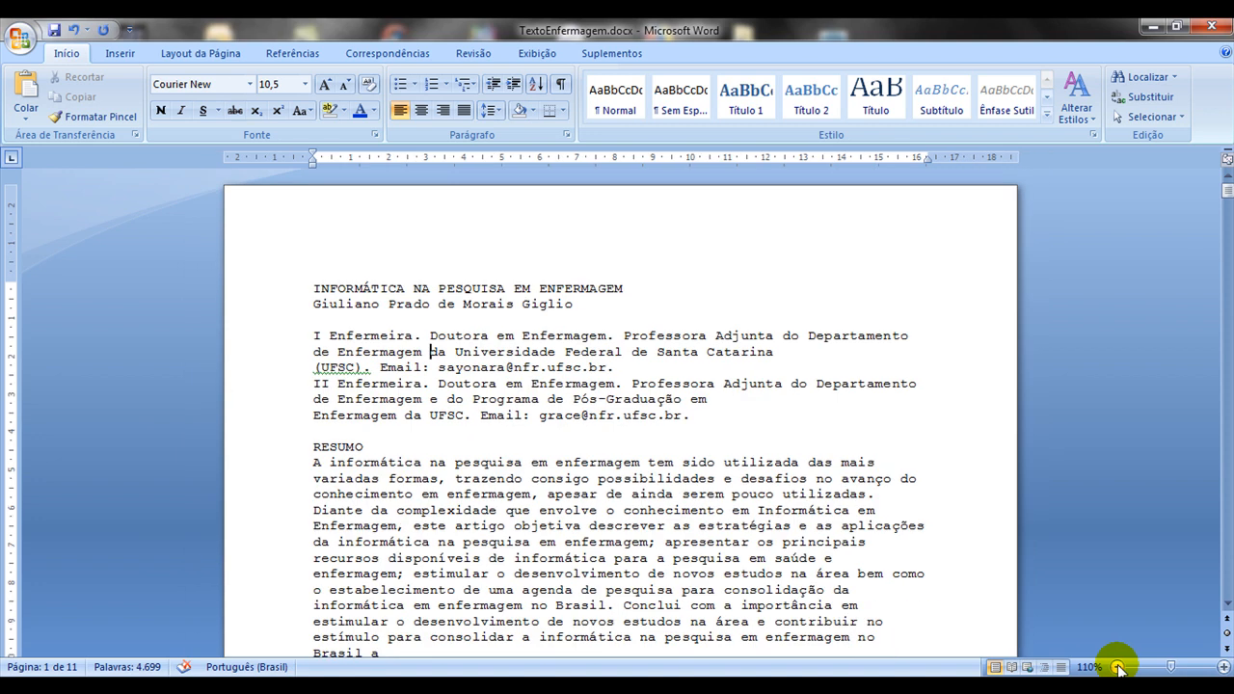
{"action": "left_click", "coordinate": [1117, 667]}
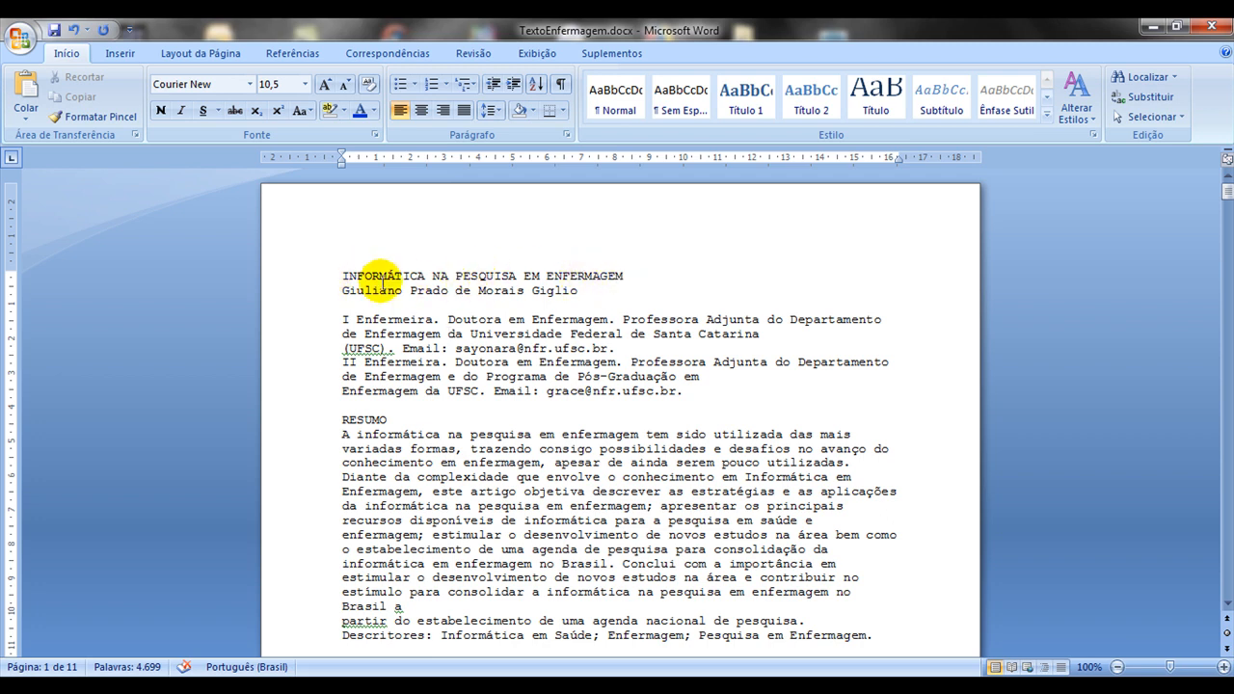
Step: Format the title line "INFORMÁTICA NA PESQUISA EM ENFERMAGEM" in Arial, size 14, bold
{"action": "left_click_drag", "start_coordinate": [339, 276], "coordinate": [626, 276]}
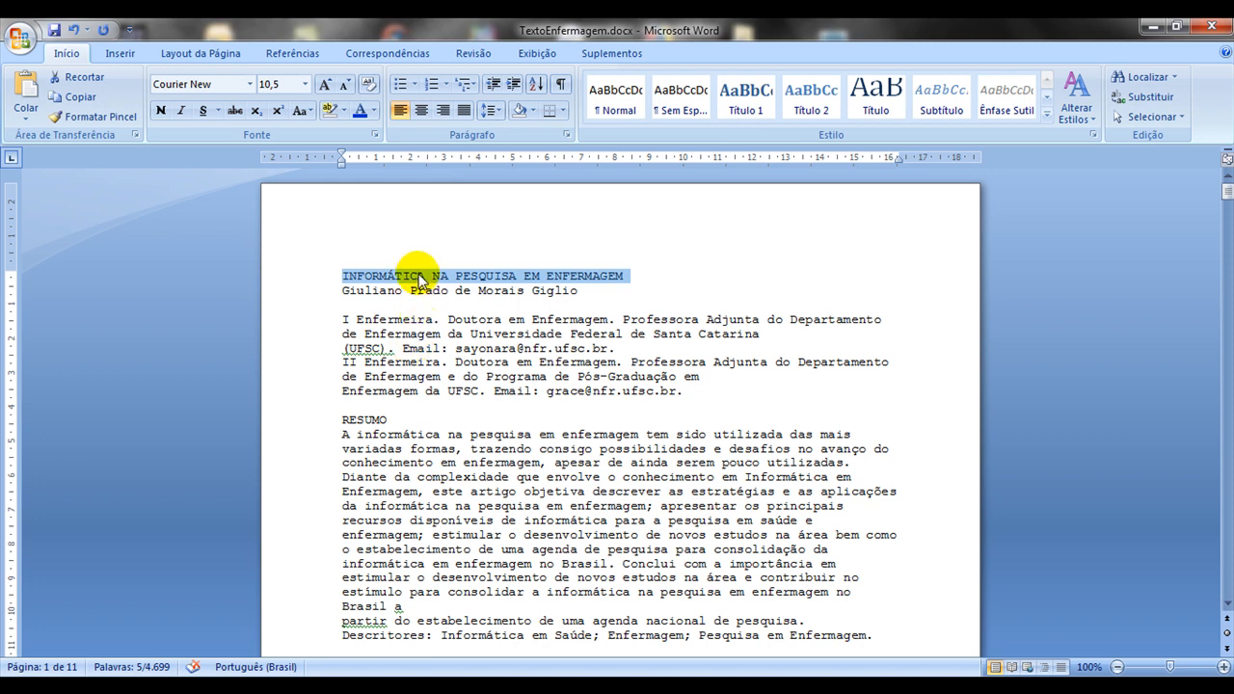
{"action": "left_click", "coordinate": [249, 87]}
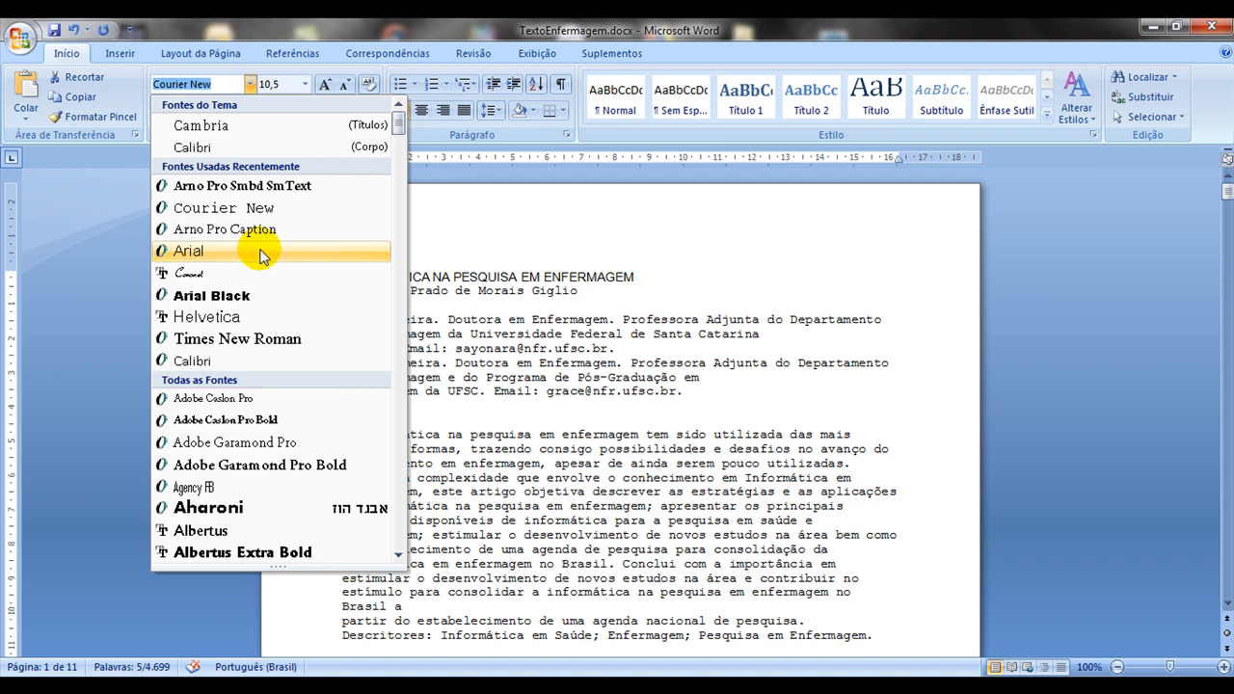
{"action": "left_click", "coordinate": [262, 253]}
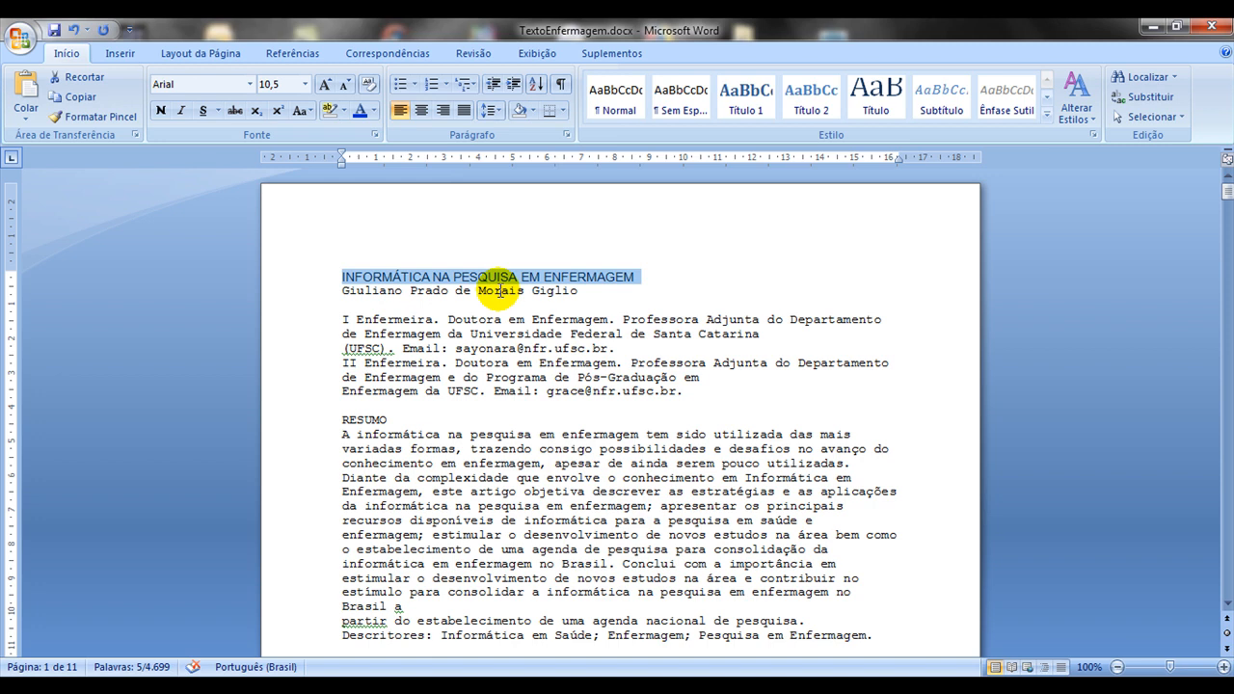
{"action": "left_click", "coordinate": [304, 84]}
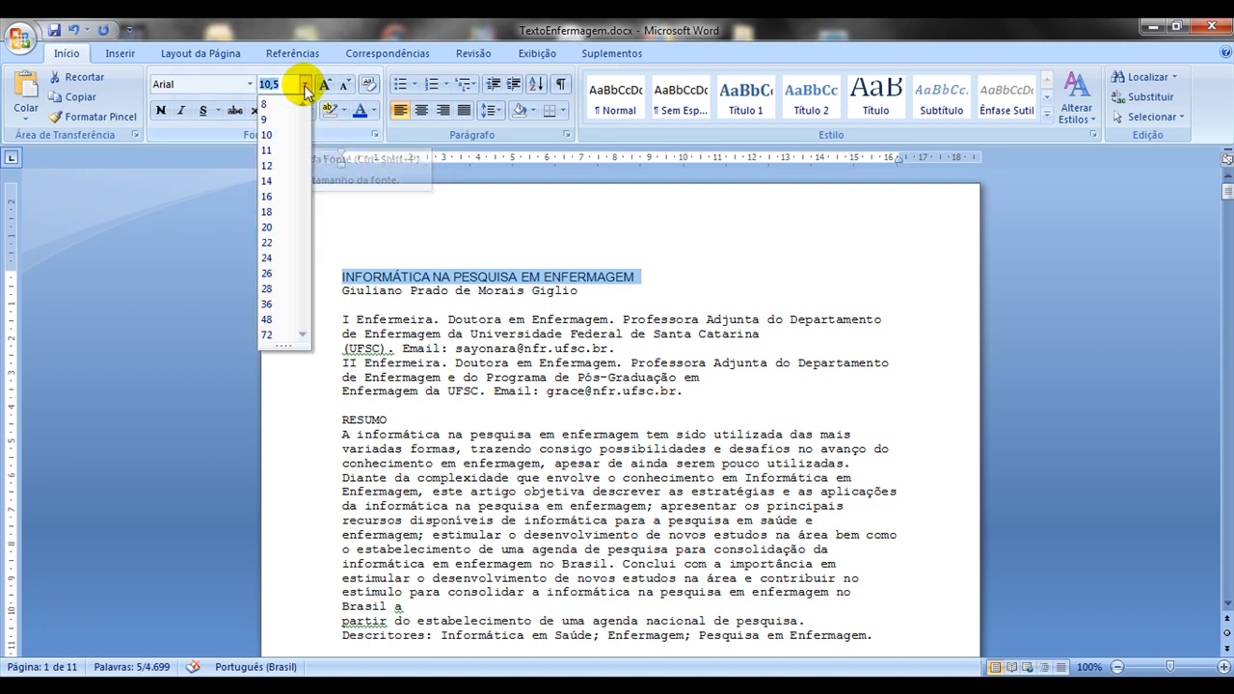
{"action": "left_click", "coordinate": [285, 179]}
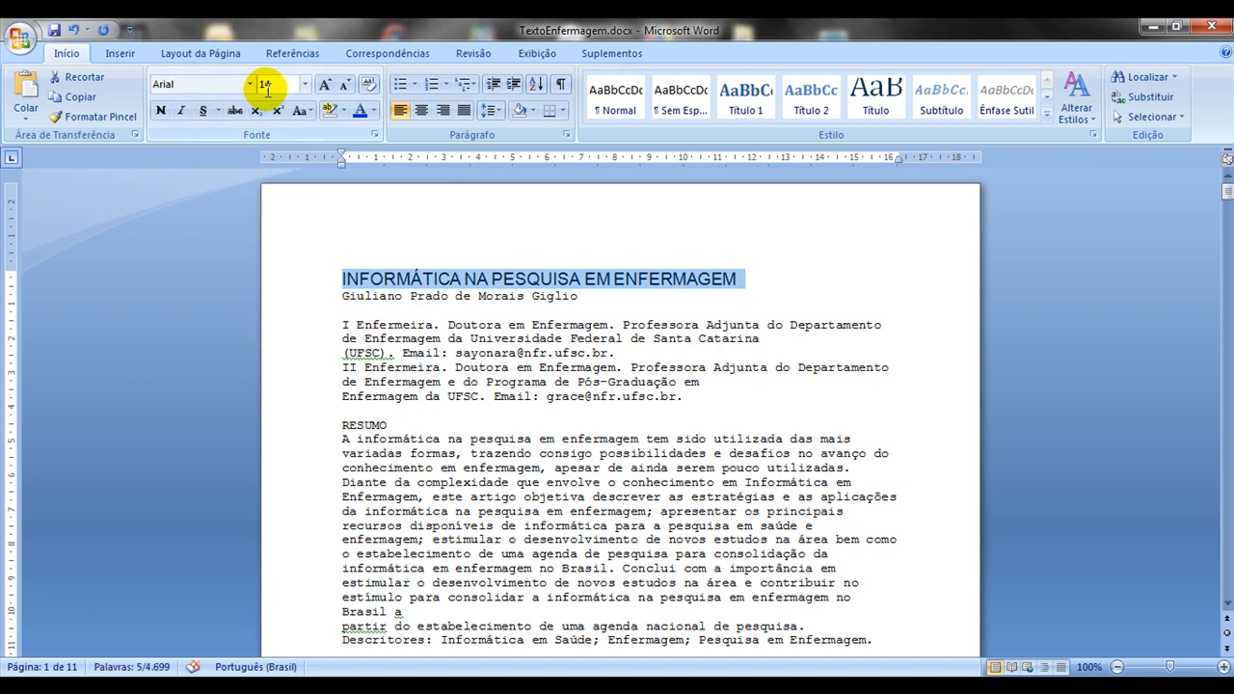
{"action": "left_click", "coordinate": [164, 114]}
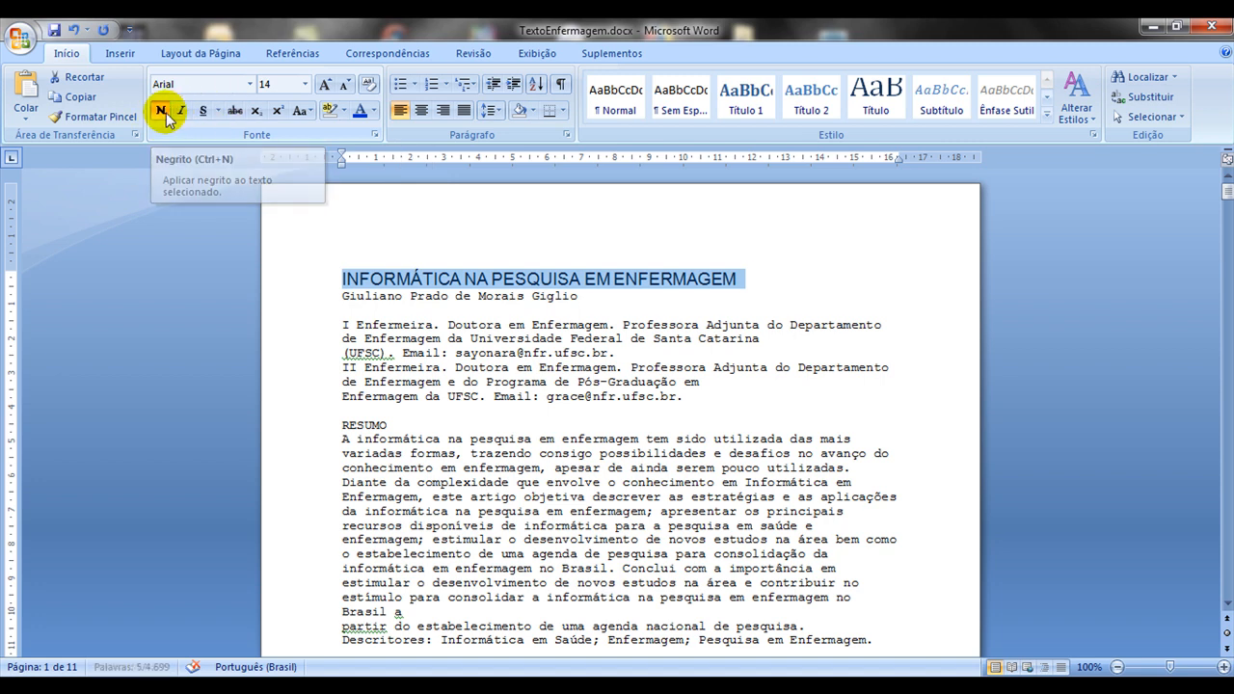
{"action": "left_click", "coordinate": [164, 113]}
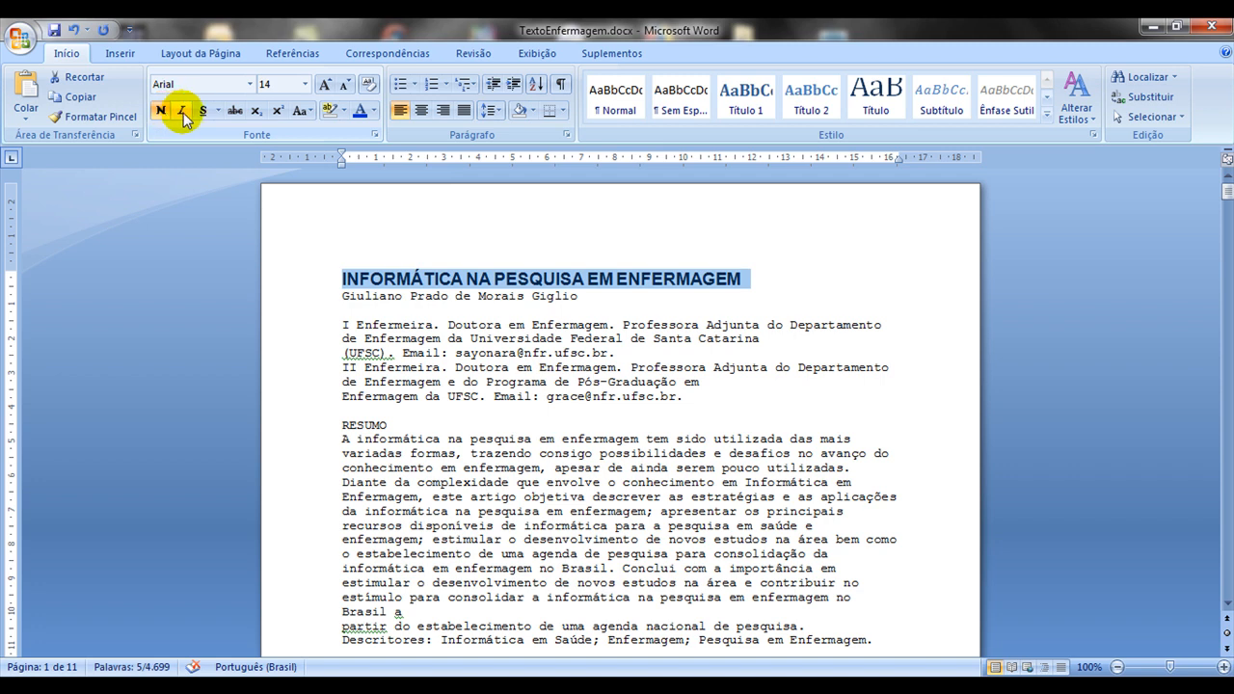
Step: Try italic and underline on the title, with and without bold, and return it to bold only
{"action": "left_click", "coordinate": [183, 113]}
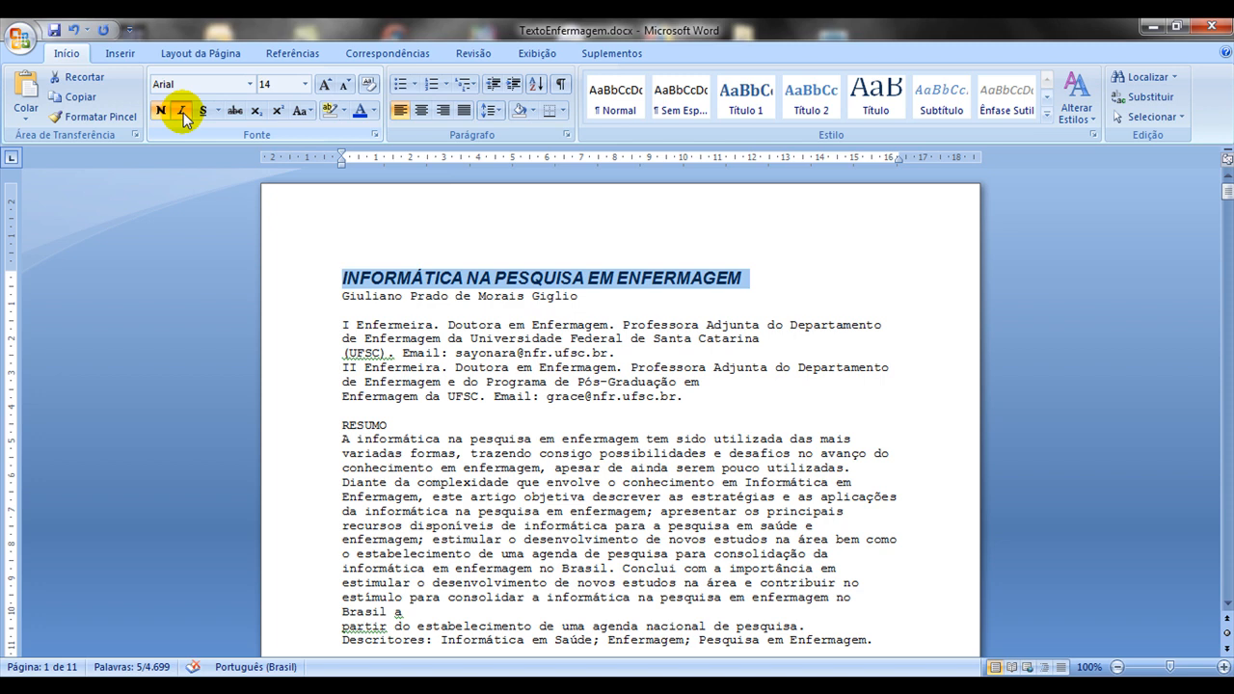
{"action": "left_click", "coordinate": [205, 115]}
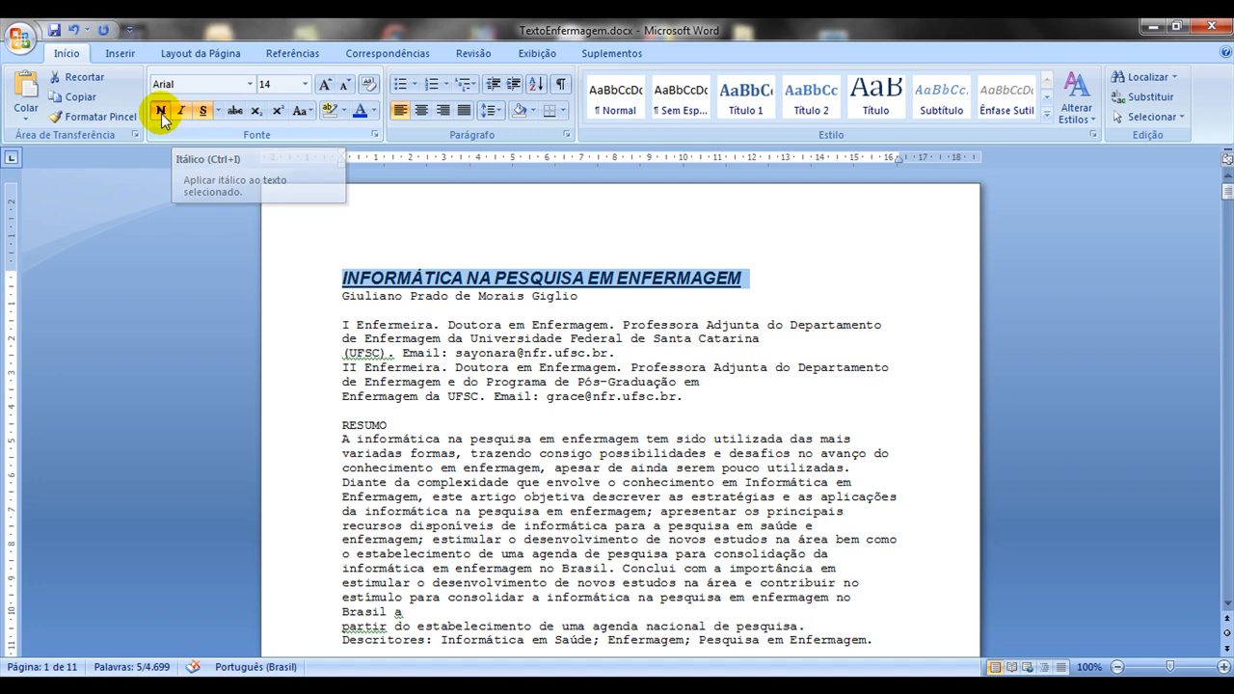
{"action": "left_click", "coordinate": [160, 111]}
{"action": "left_click", "coordinate": [177, 115]}
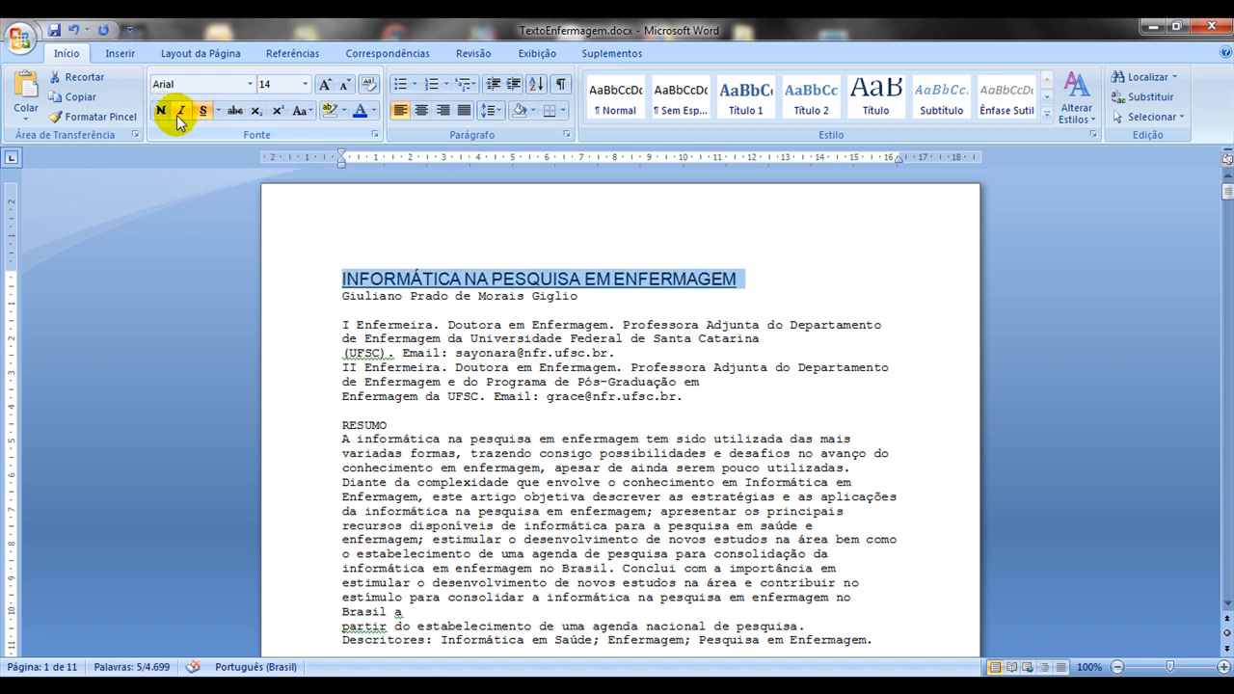
{"action": "left_click", "coordinate": [180, 116]}
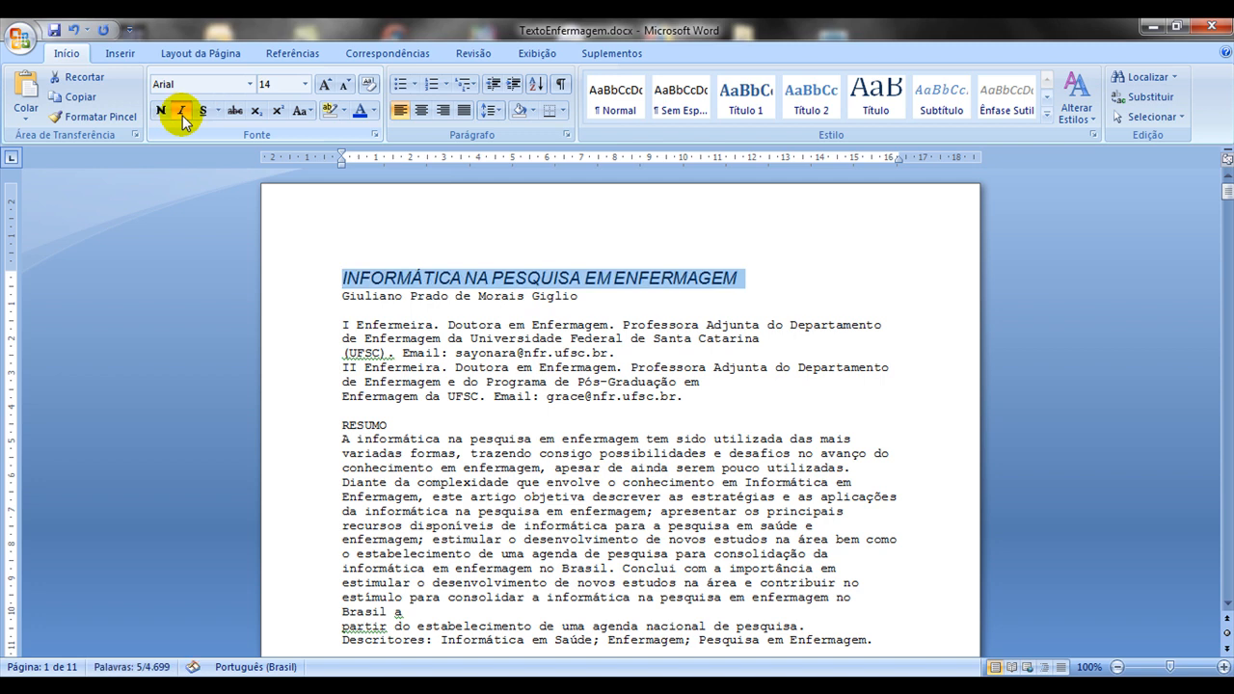
{"action": "left_click", "coordinate": [162, 113]}
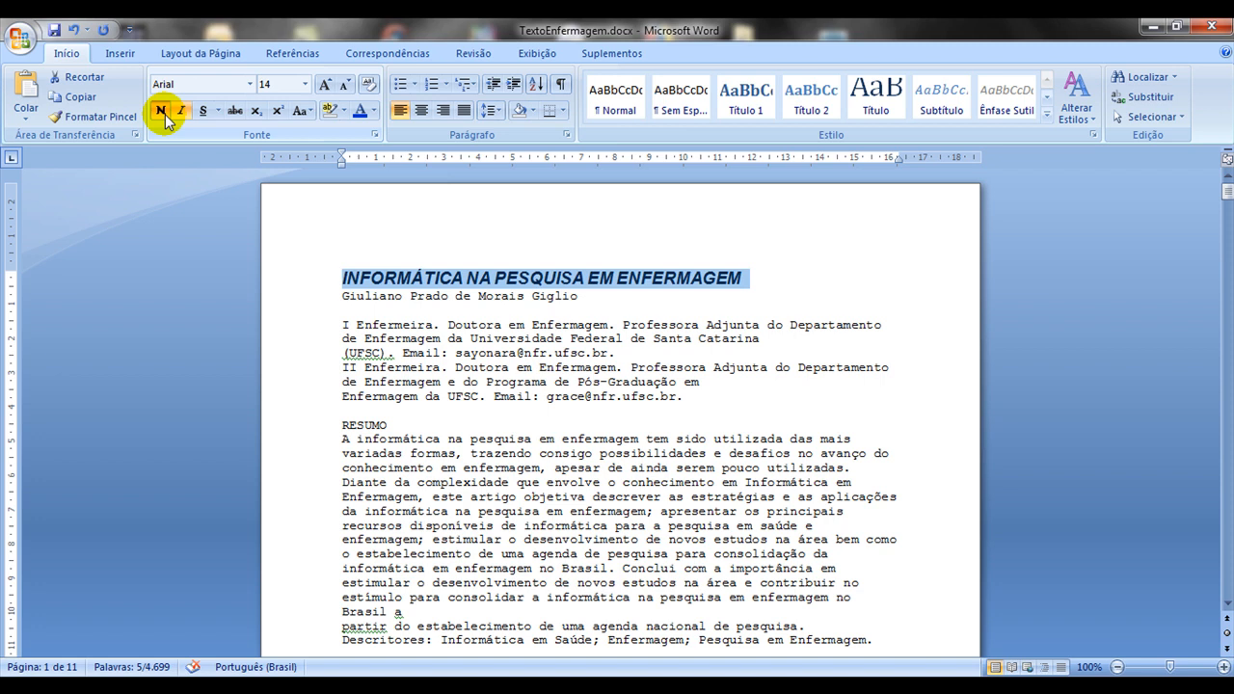
{"action": "left_click", "coordinate": [181, 113]}
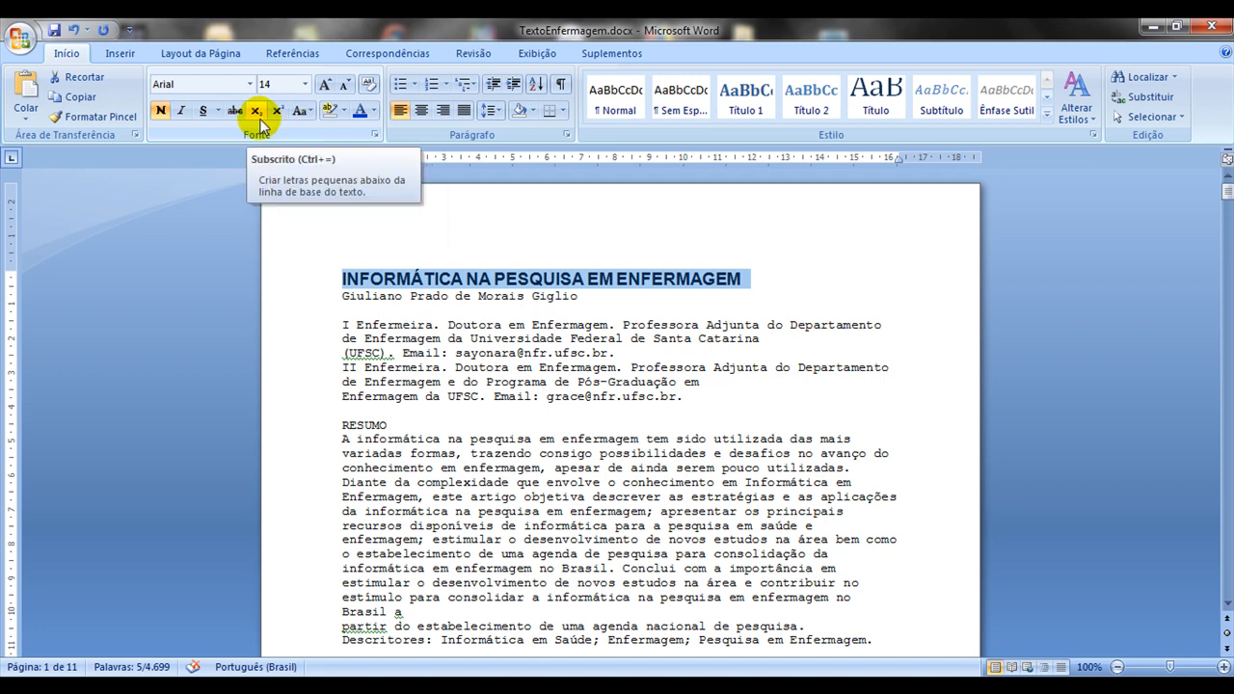
Step: Try capitalizing each word and all lowercase on the title, and set it back to all uppercase
{"action": "left_click", "coordinate": [312, 114]}
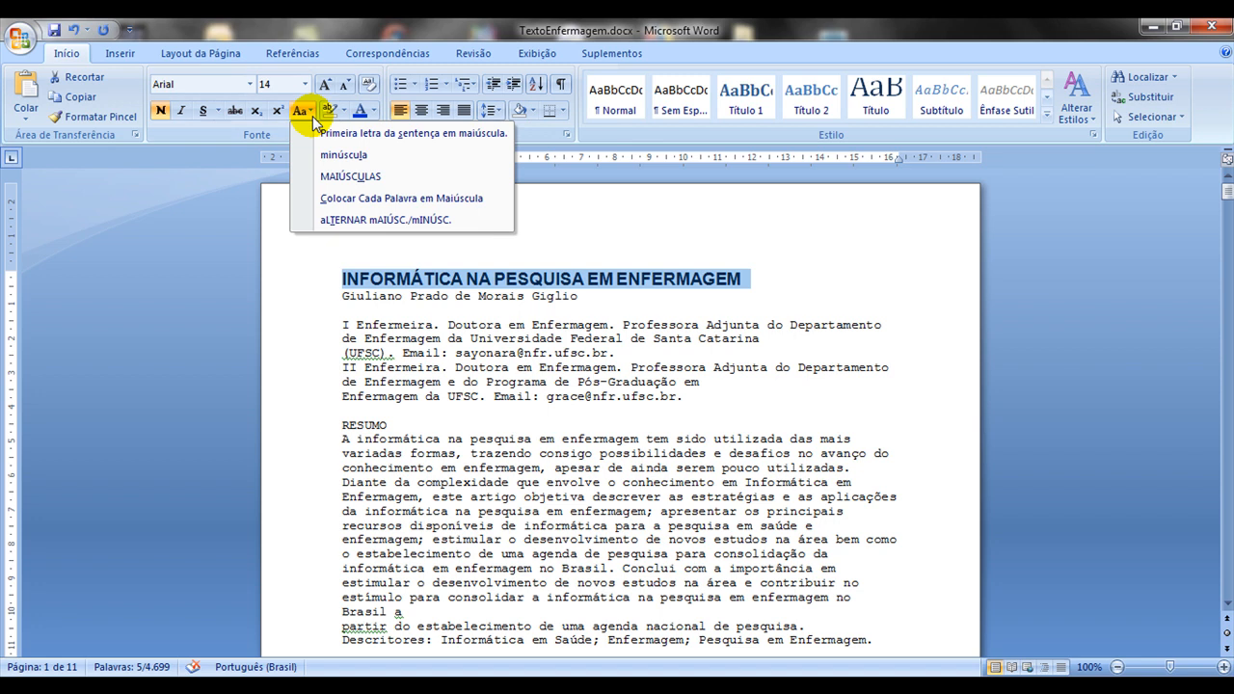
{"action": "left_click", "coordinate": [354, 198]}
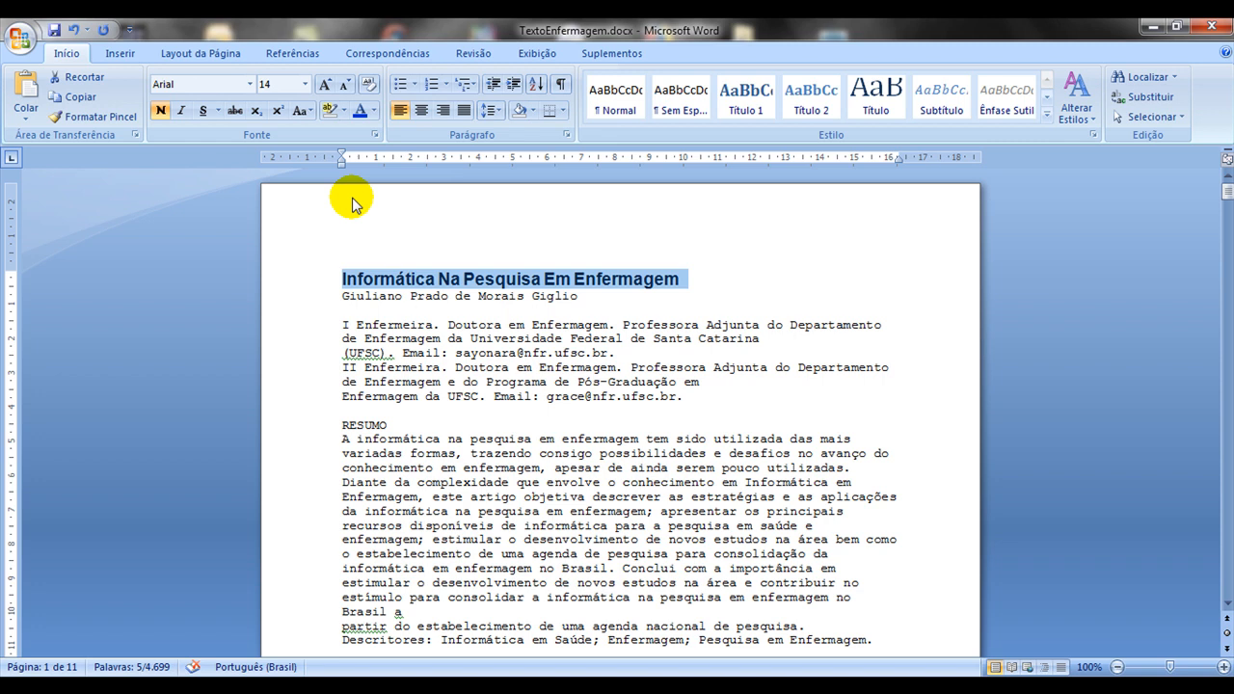
{"action": "left_click", "coordinate": [301, 111]}
{"action": "left_click", "coordinate": [343, 155]}
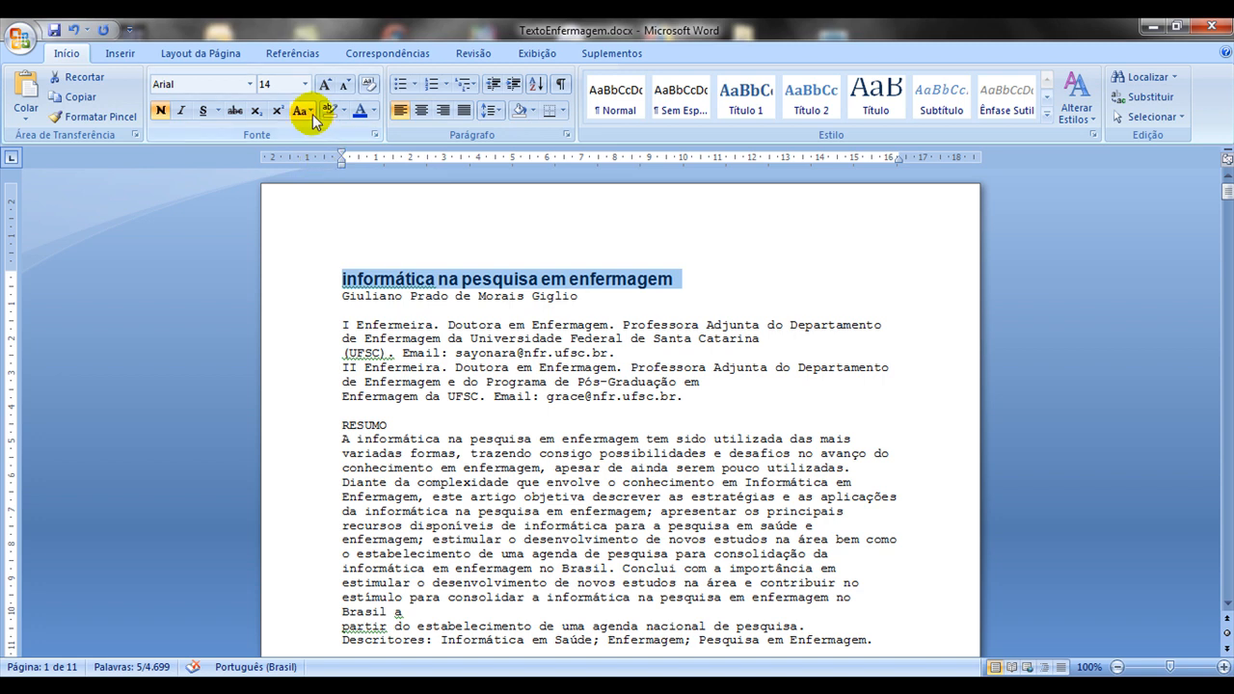
{"action": "left_click", "coordinate": [300, 110]}
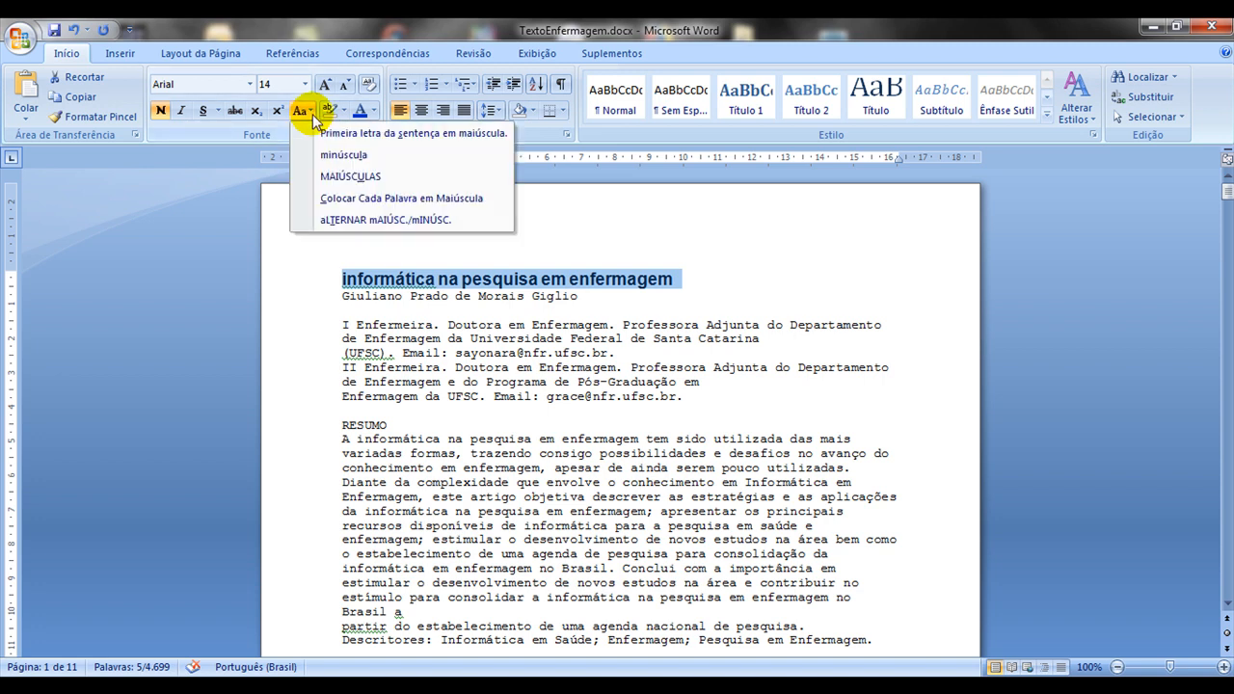
{"action": "left_click", "coordinate": [333, 178]}
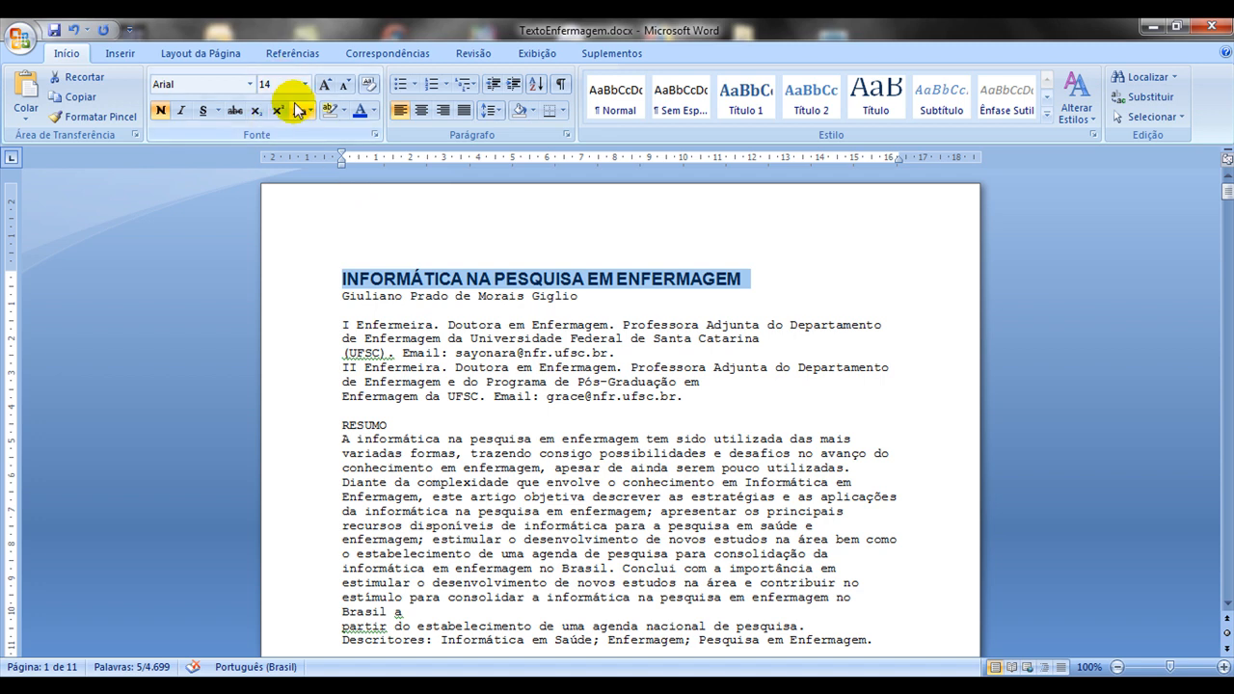
Step: Change the title's font colour to standard red
{"action": "left_click", "coordinate": [374, 111]}
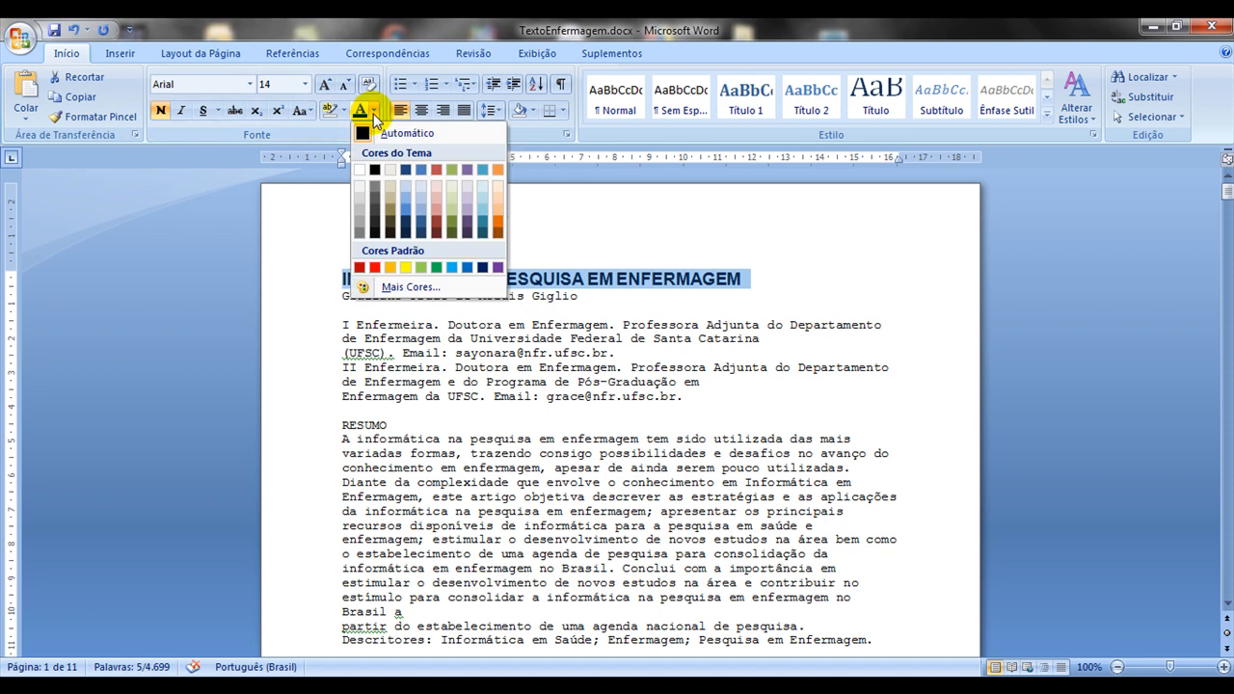
{"action": "left_click", "coordinate": [376, 268]}
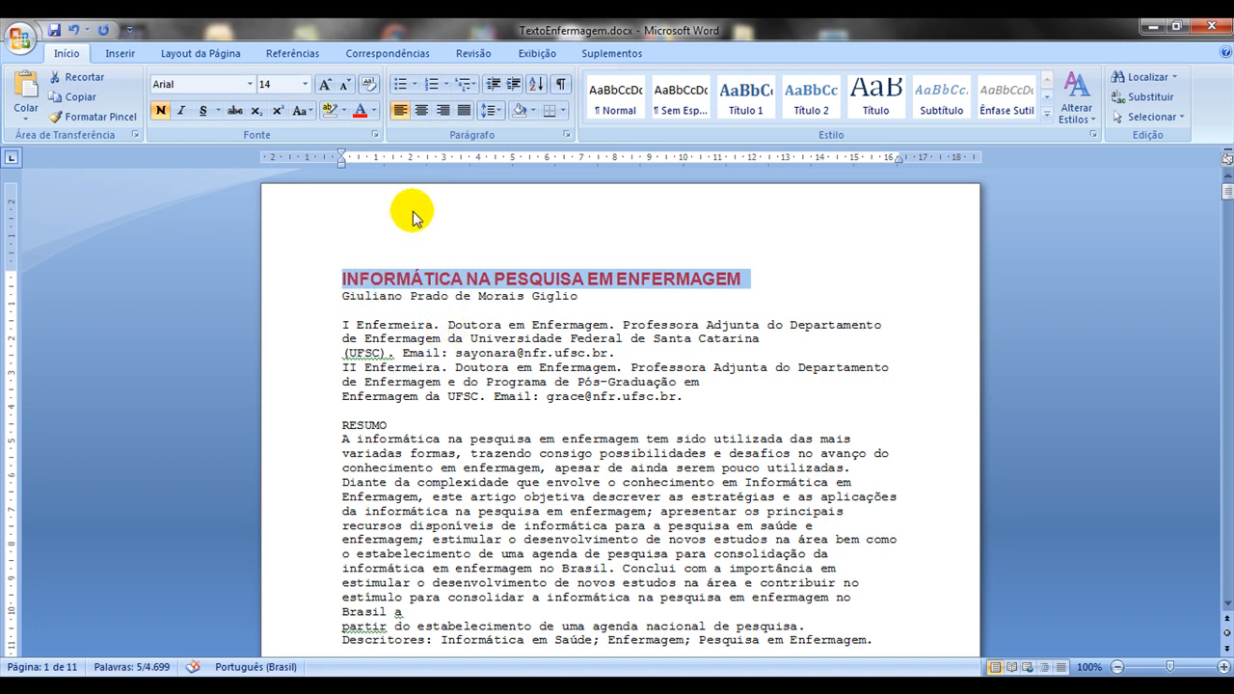
{"action": "left_click", "coordinate": [373, 110]}
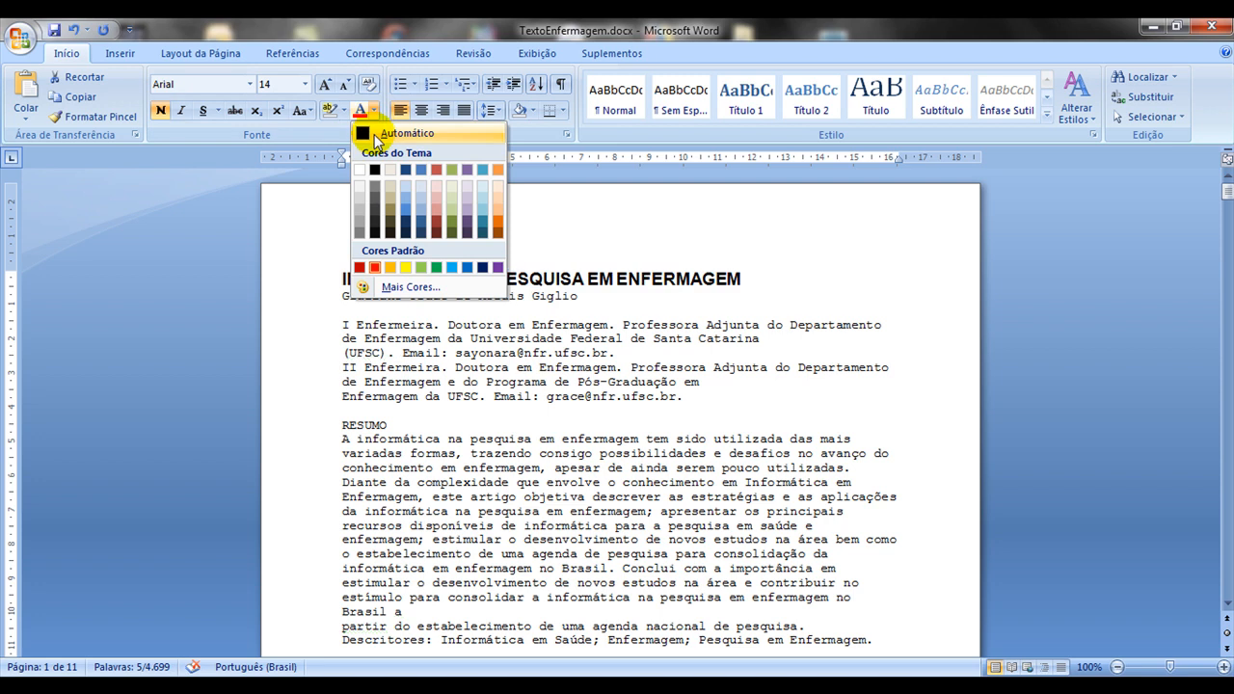
{"action": "left_click", "coordinate": [378, 27]}
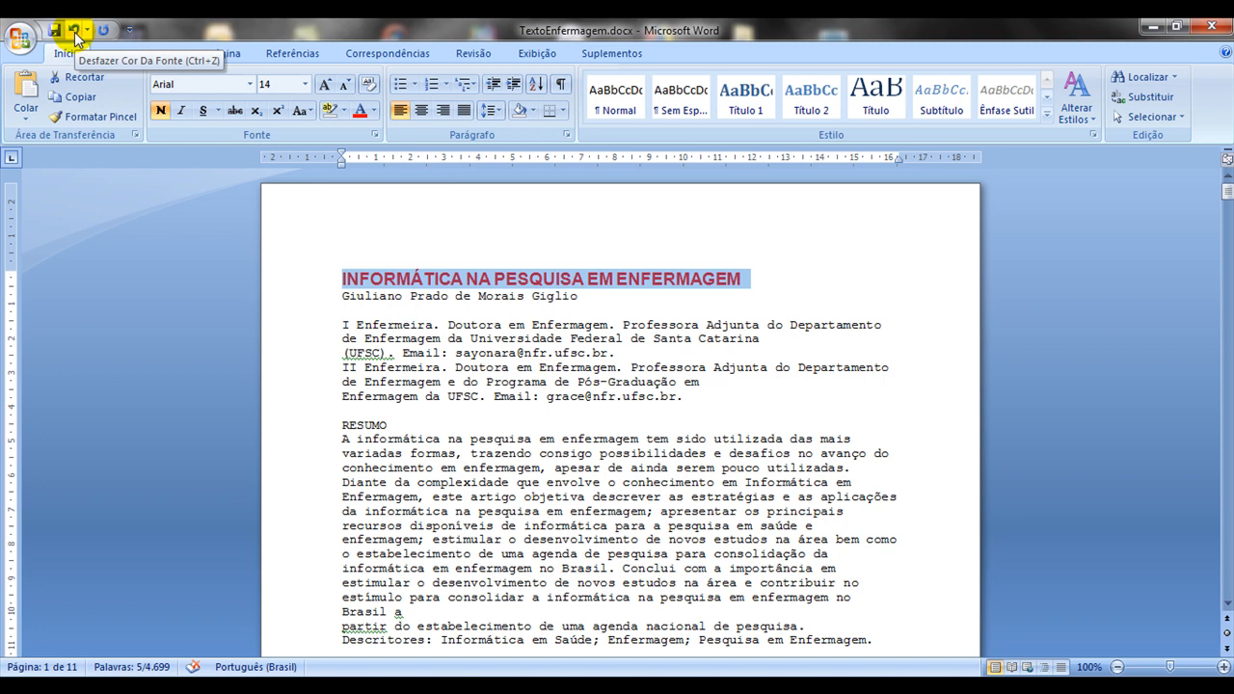
Step: Undo the title's red colour and last case change, redo both, and undo the red colour again
{"action": "left_click", "coordinate": [75, 30]}
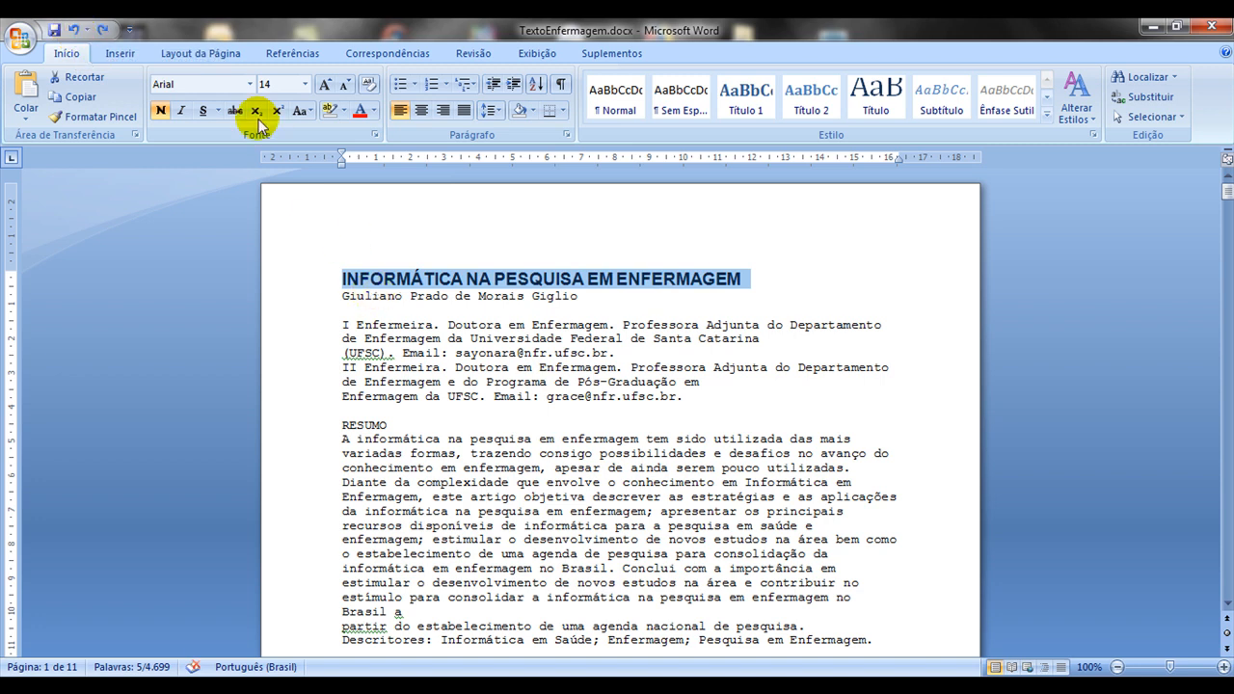
{"action": "left_click", "coordinate": [74, 29]}
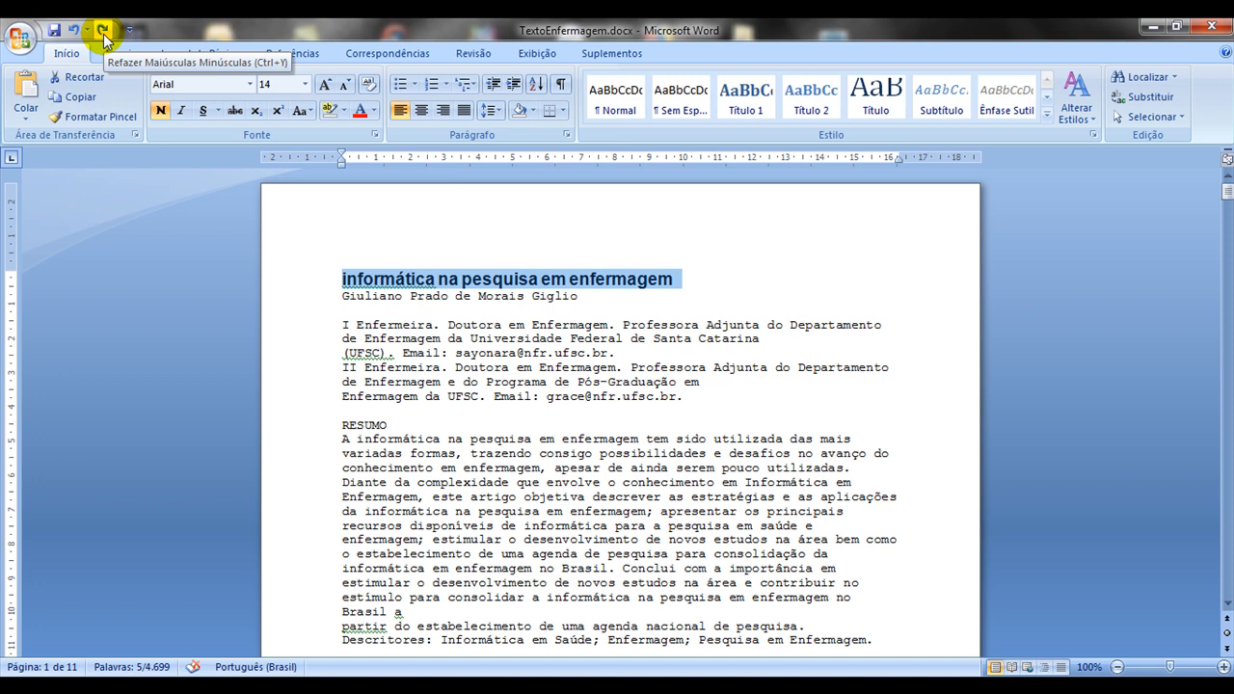
{"action": "left_click", "coordinate": [103, 35]}
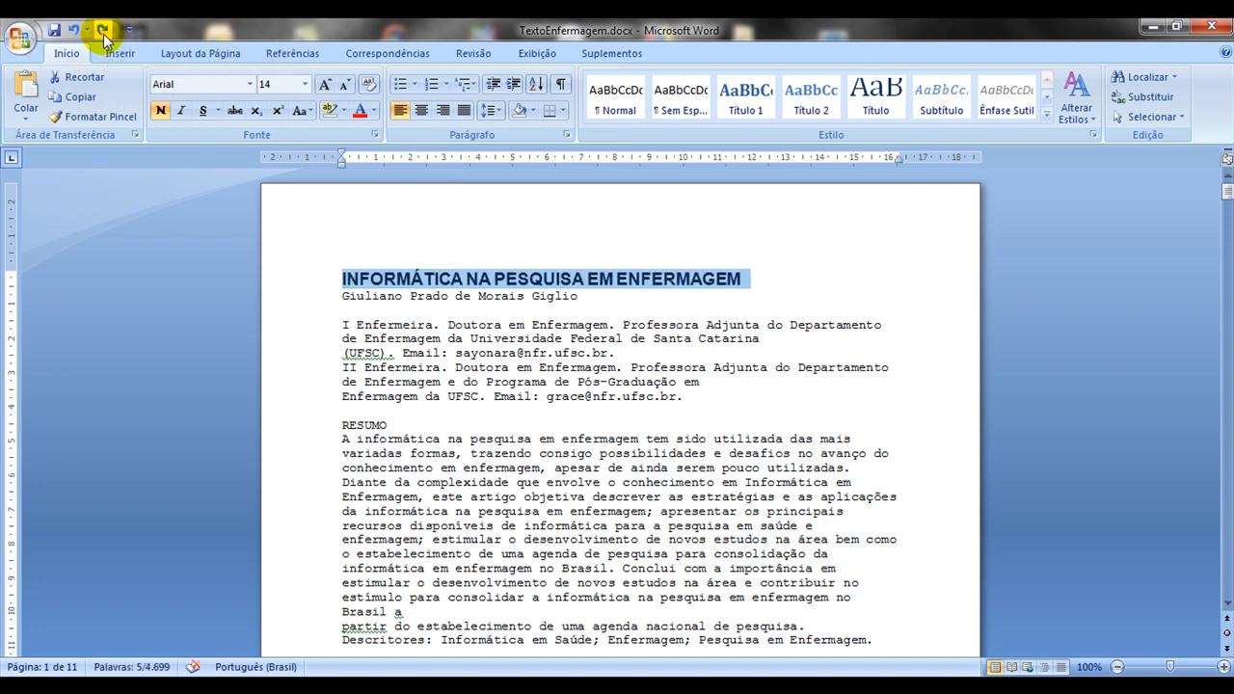
{"action": "left_click", "coordinate": [103, 34]}
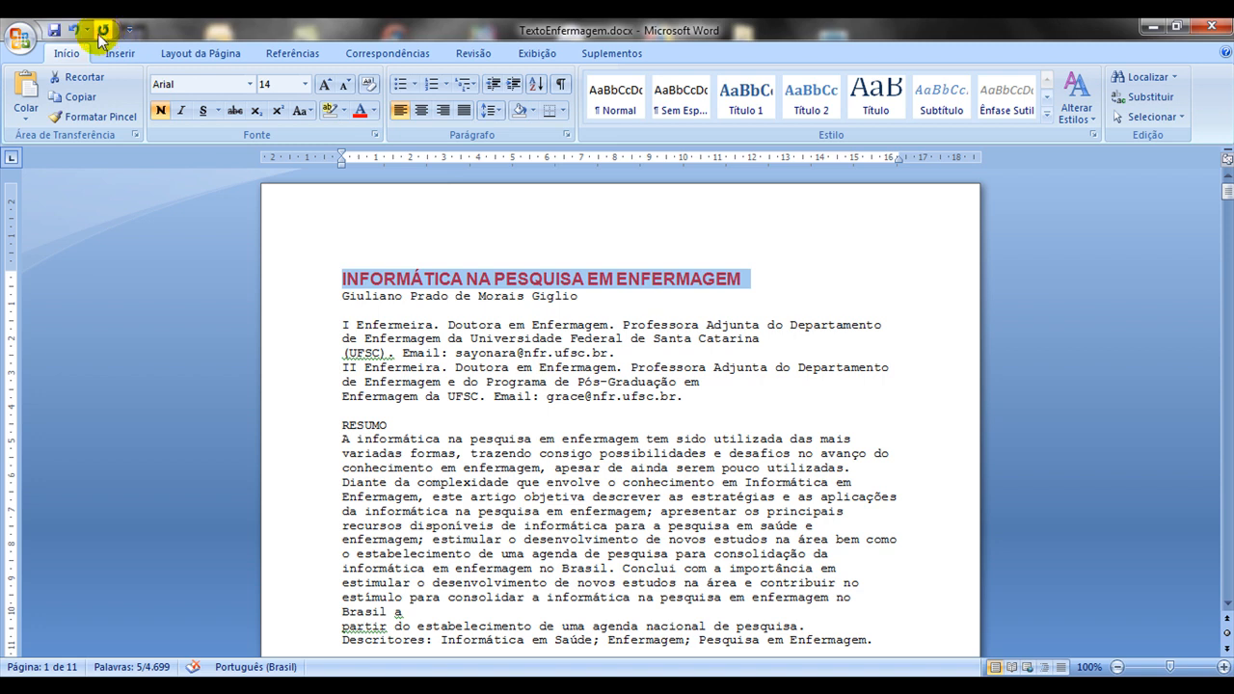
{"action": "left_click", "coordinate": [73, 30]}
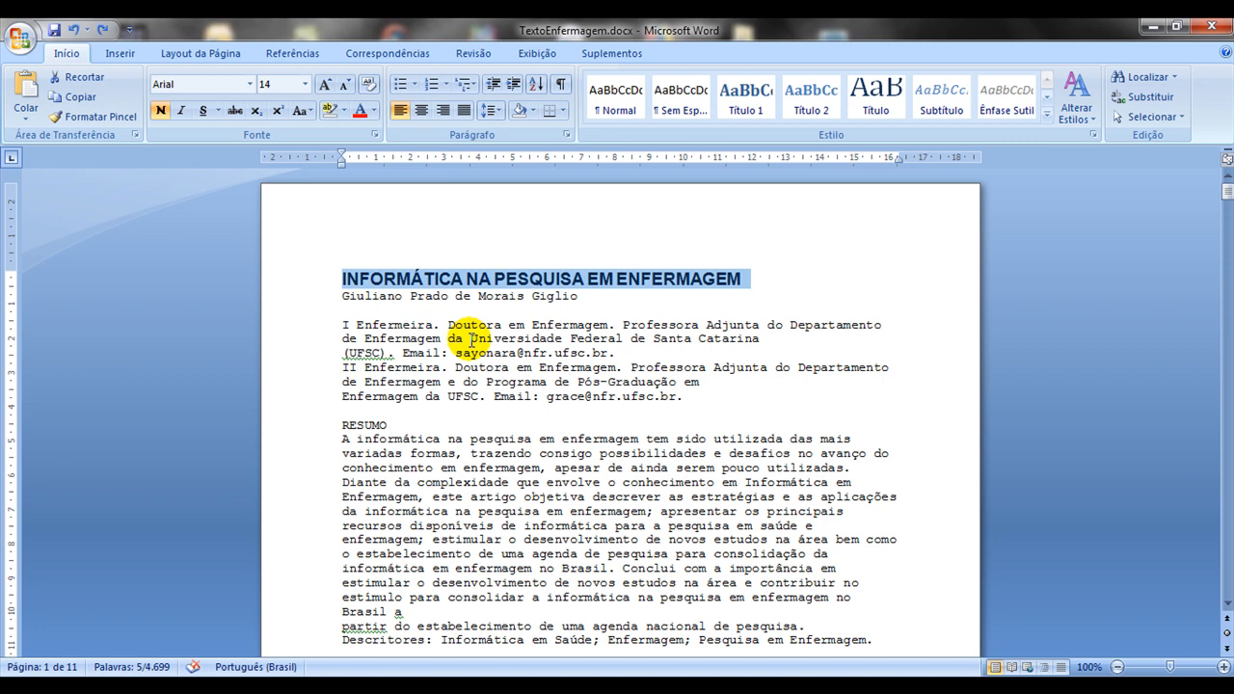
Step: Increase the title's font size to 16
{"action": "left_click", "coordinate": [326, 87]}
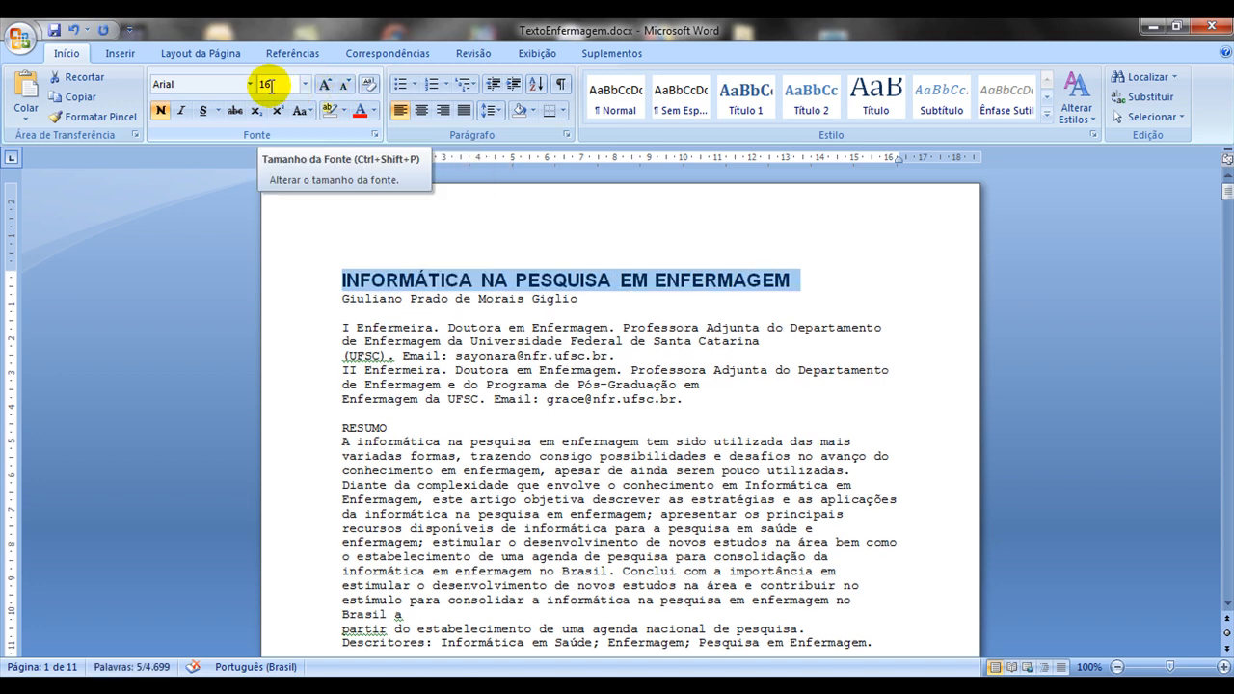
Step: Shrink the title's font size stepwise to 12, and set it back up to 14
{"action": "left_click", "coordinate": [343, 89]}
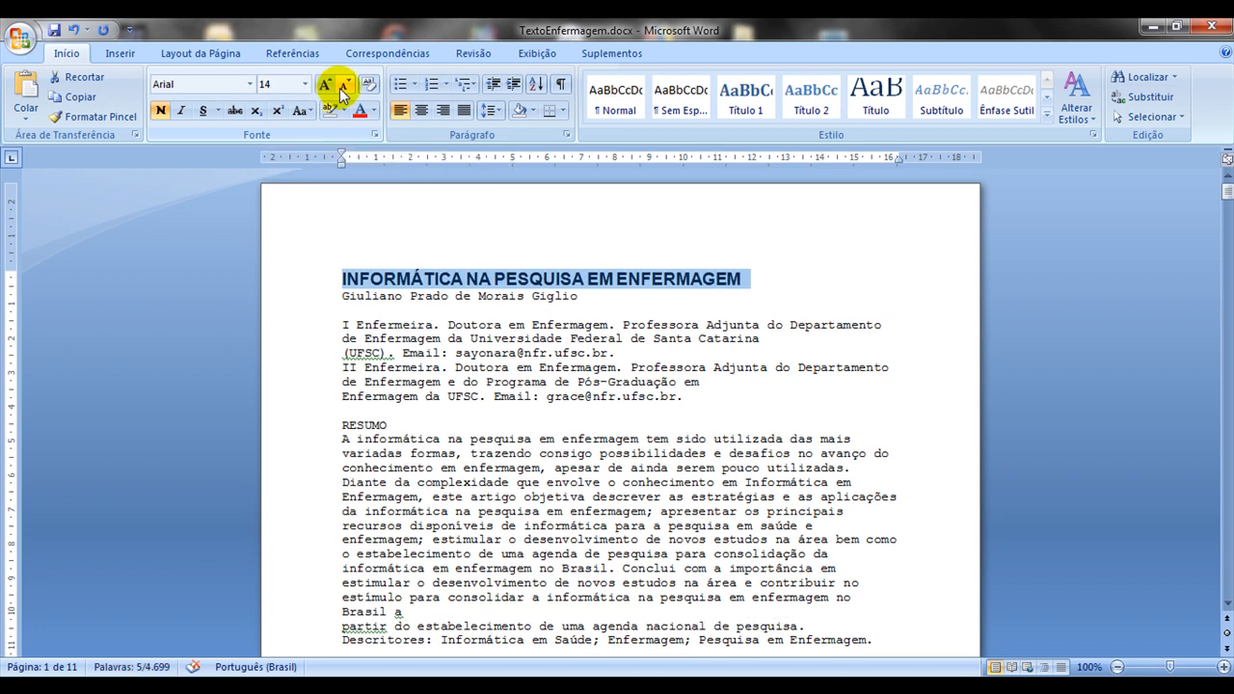
{"action": "left_click", "coordinate": [342, 89]}
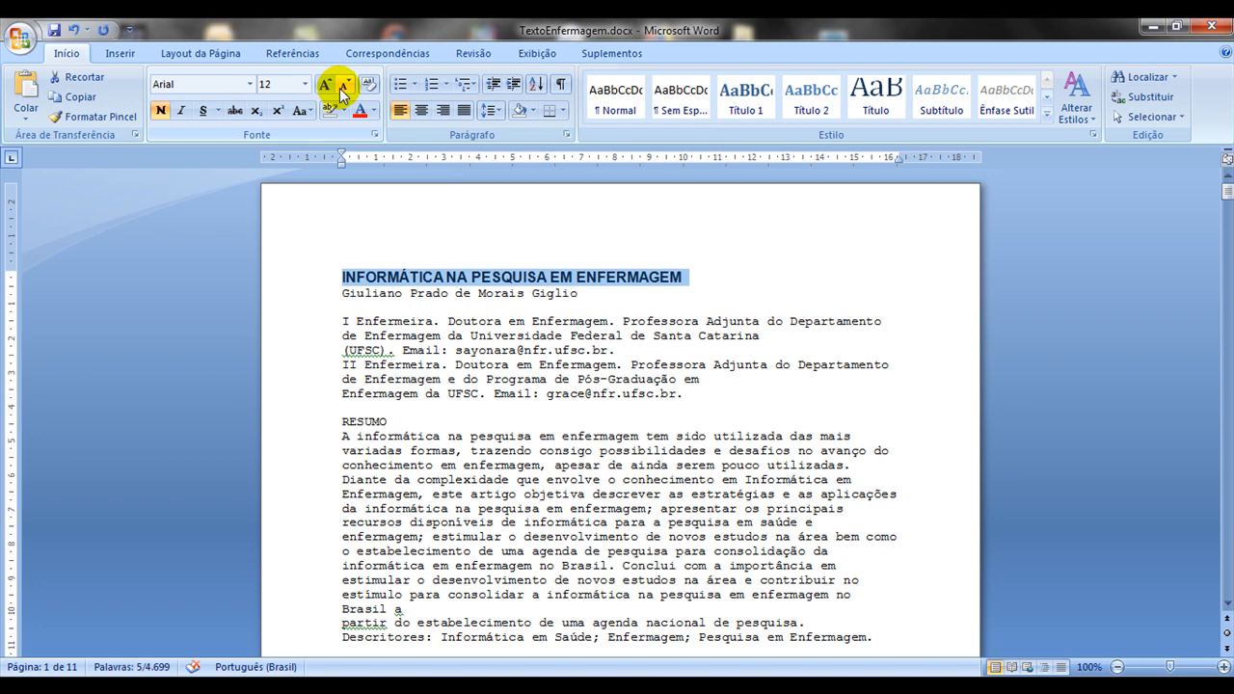
{"action": "left_click", "coordinate": [280, 83]}
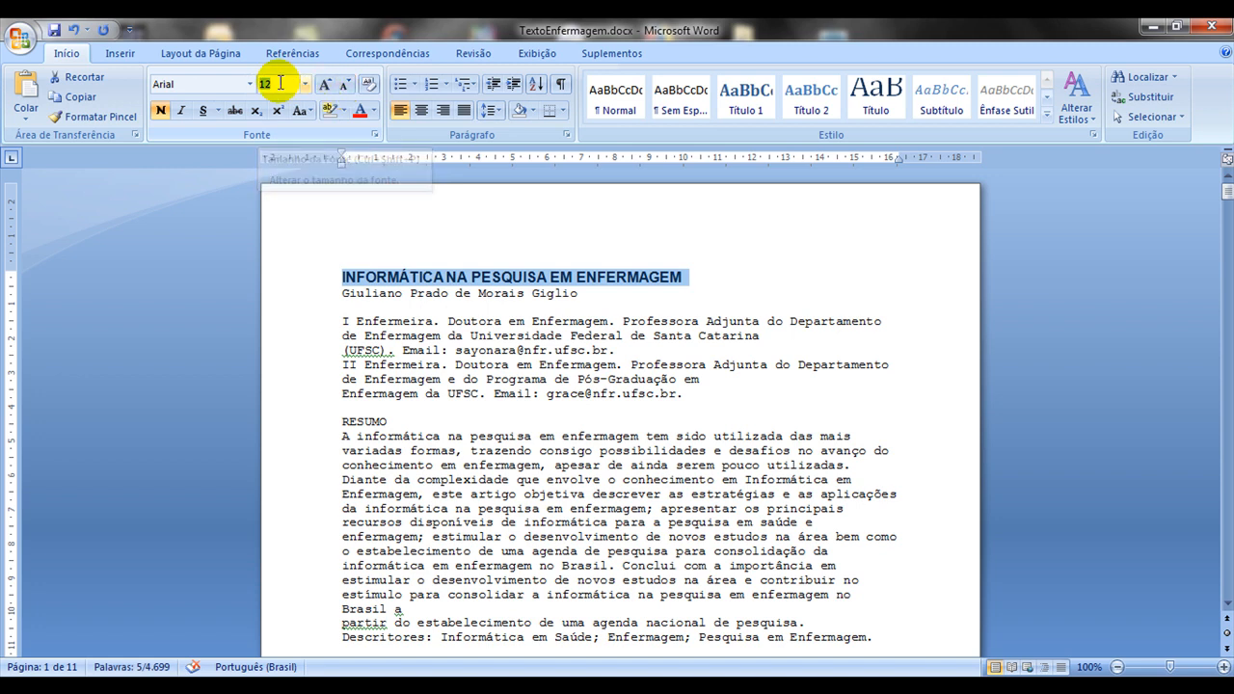
{"action": "type", "text": "14"}
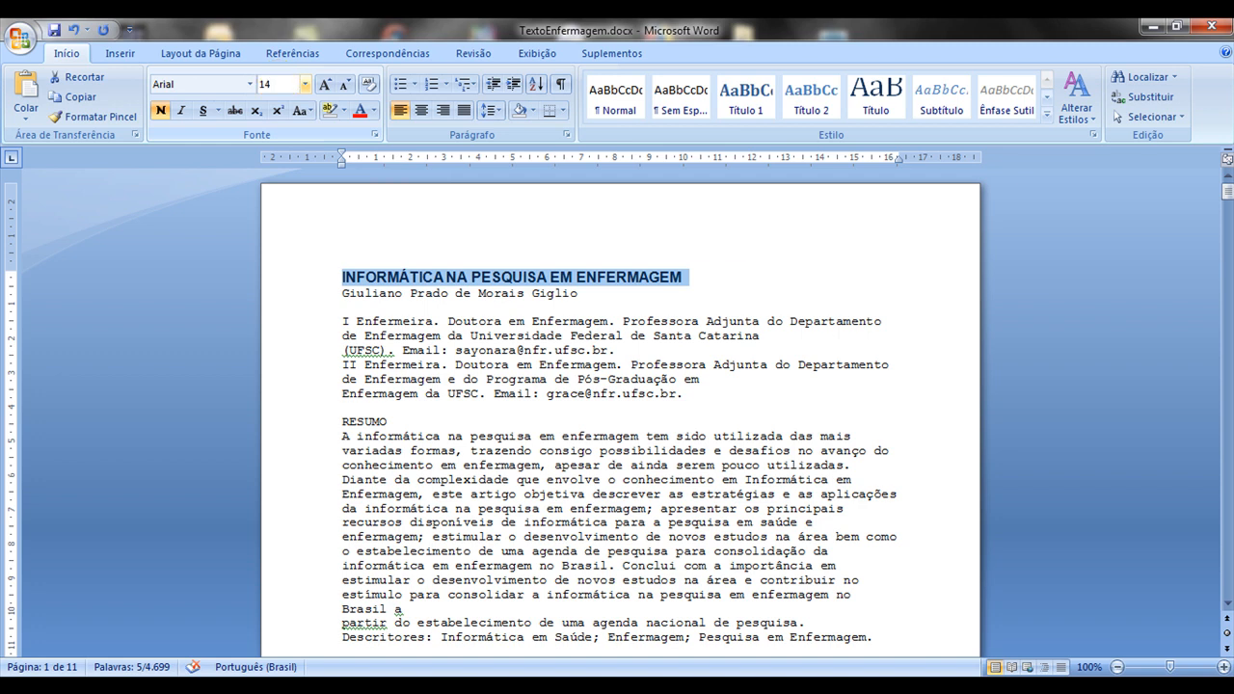
{"action": "key", "text": "Return"}
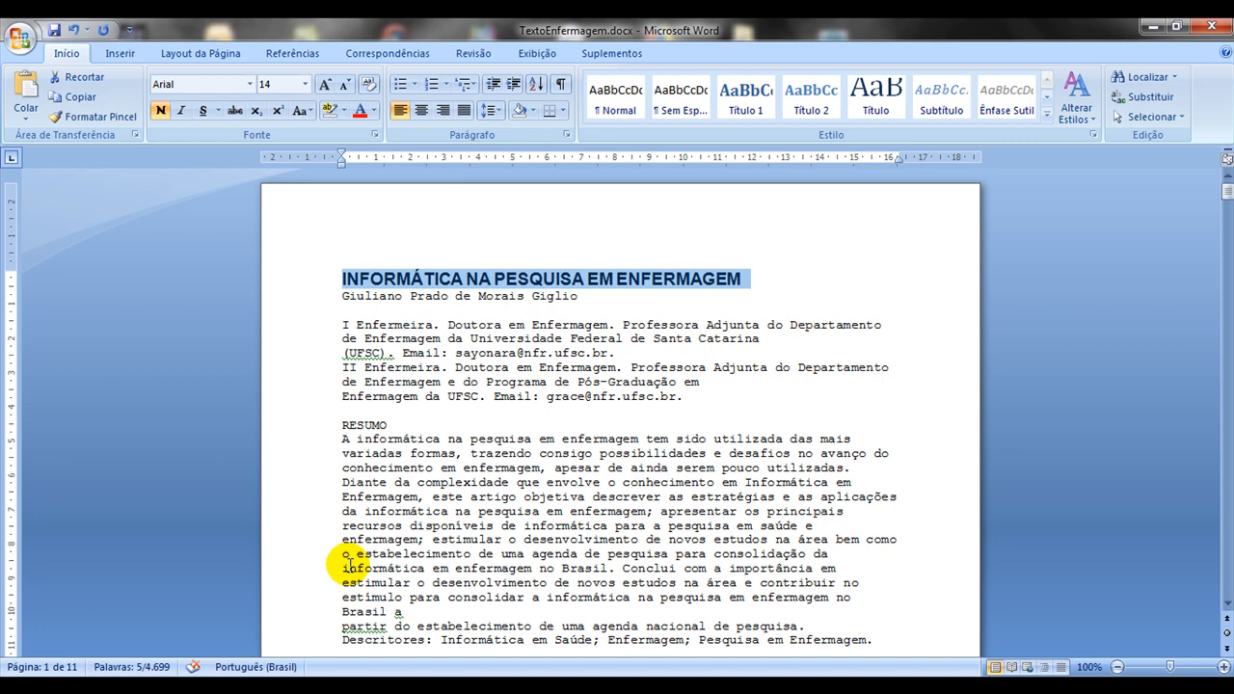
Step: Apply the Arial font to the entire document's text
{"action": "key", "text": "ctrl+a"}
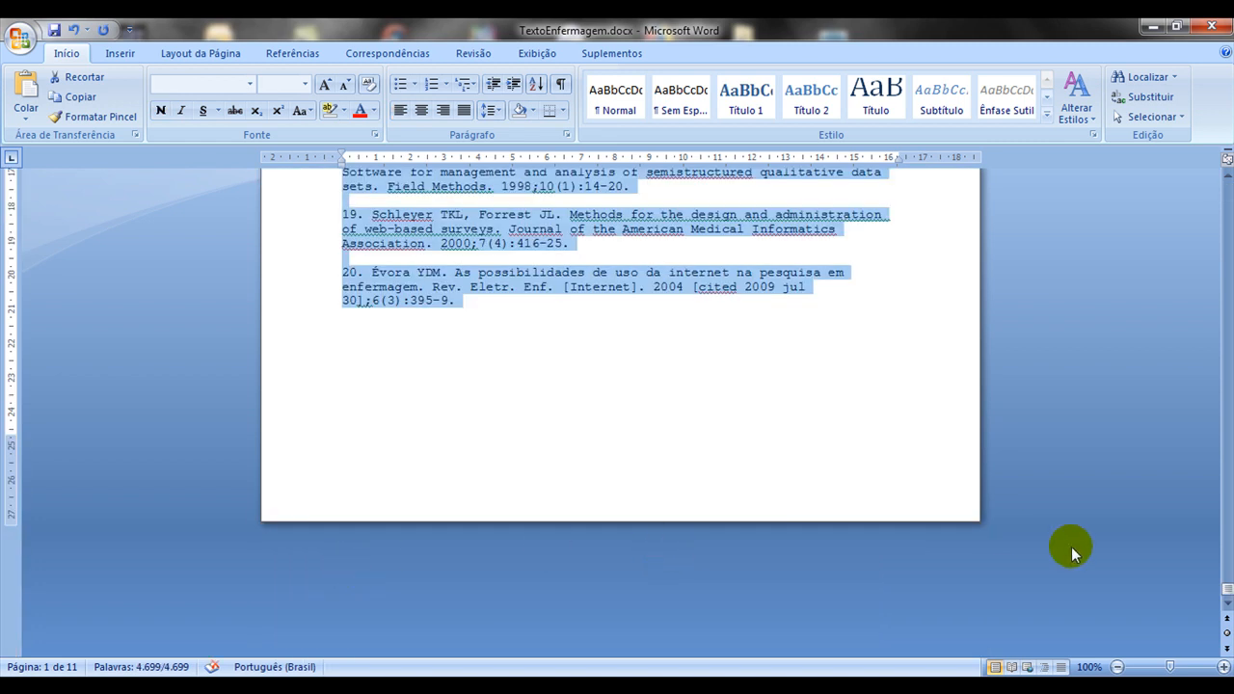
{"action": "left_click", "coordinate": [1226, 591]}
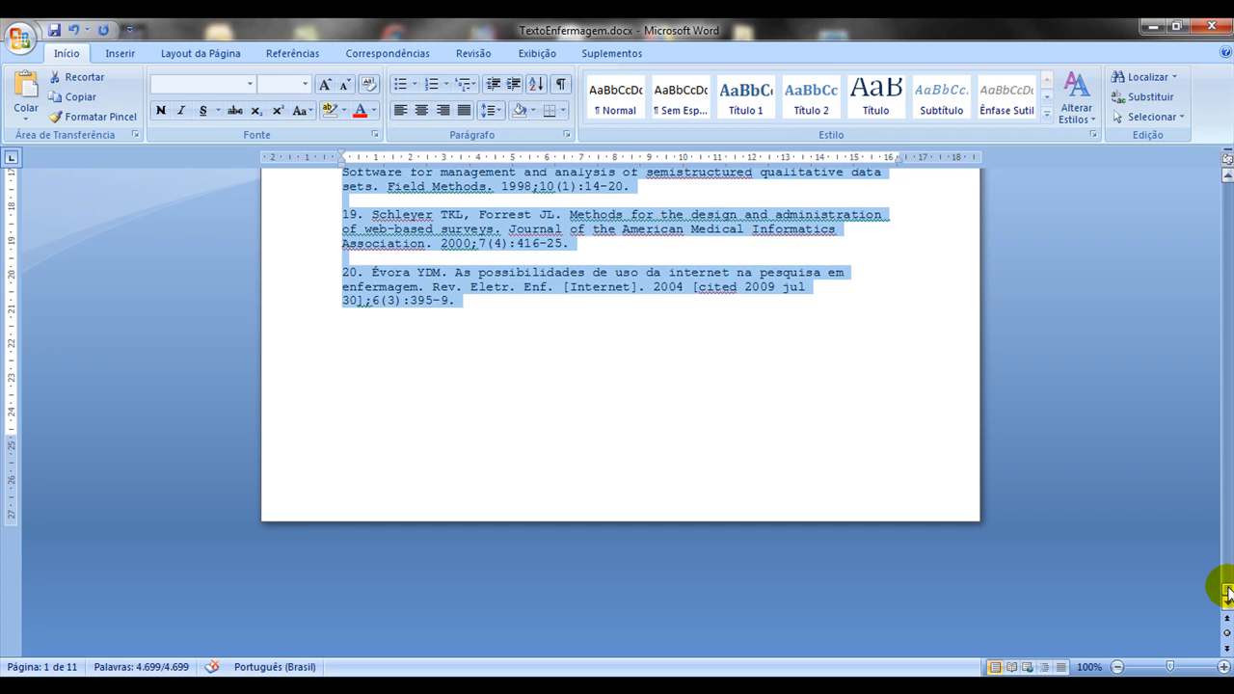
{"action": "left_click_drag", "start_coordinate": [1228, 593], "coordinate": [1224, 187]}
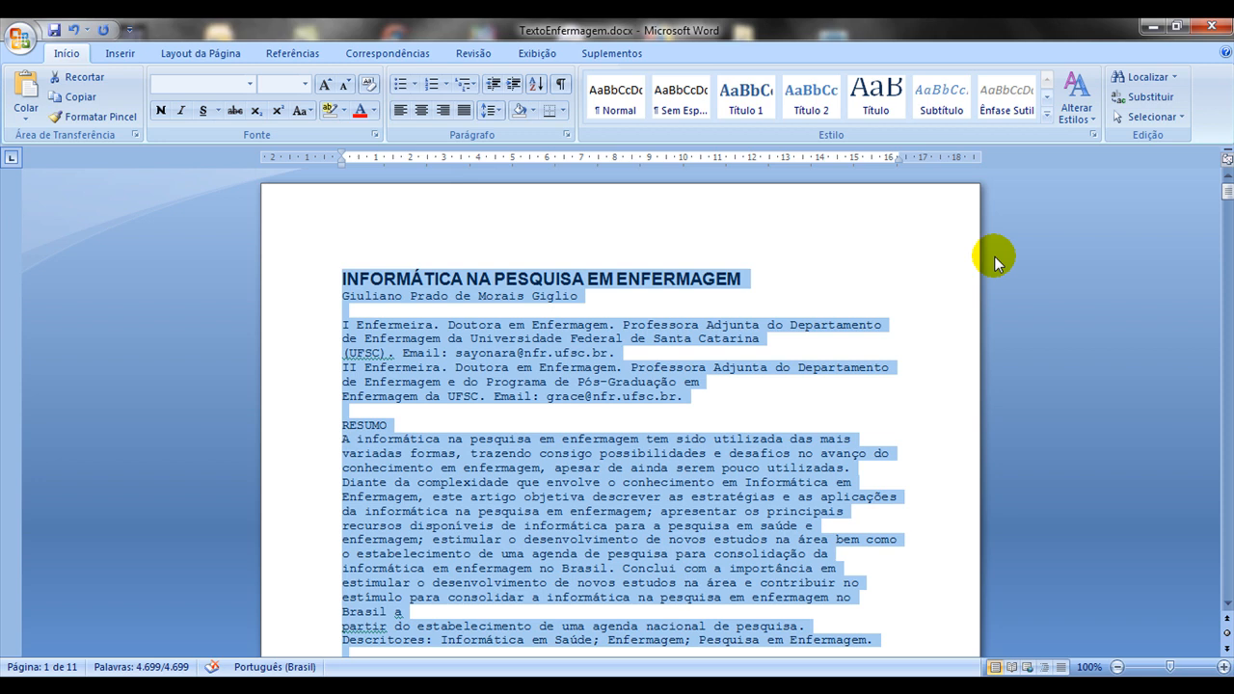
{"action": "left_click", "coordinate": [250, 84]}
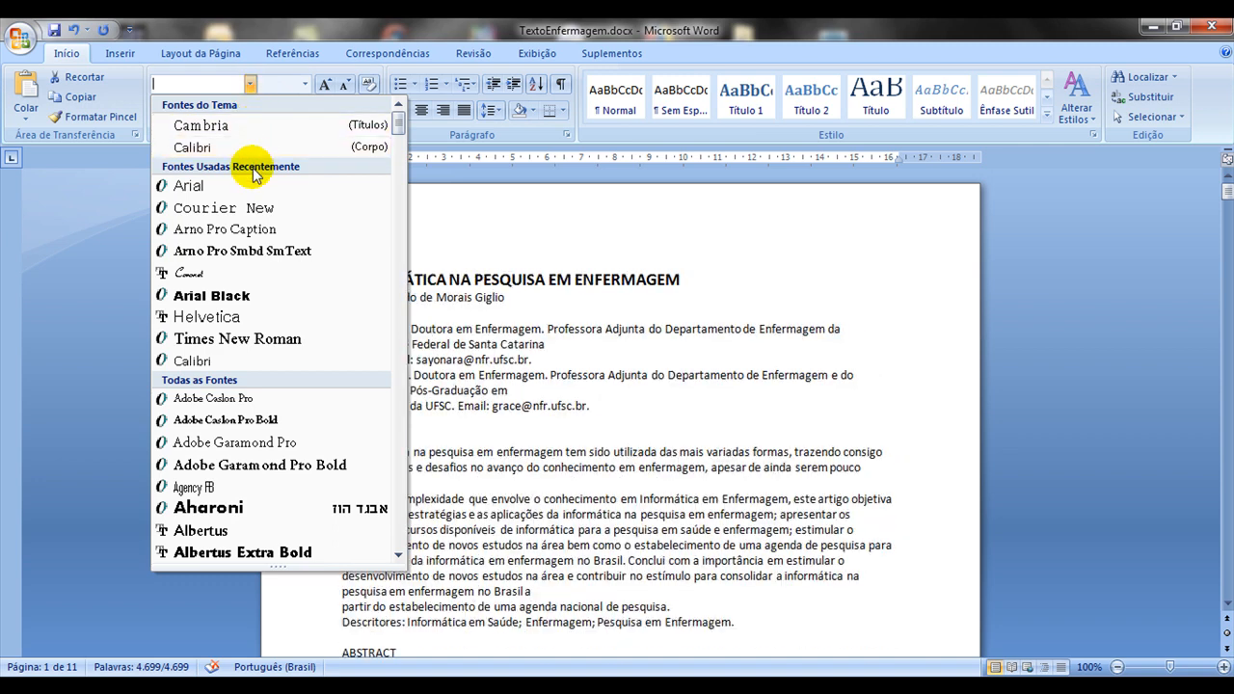
{"action": "left_click", "coordinate": [250, 183]}
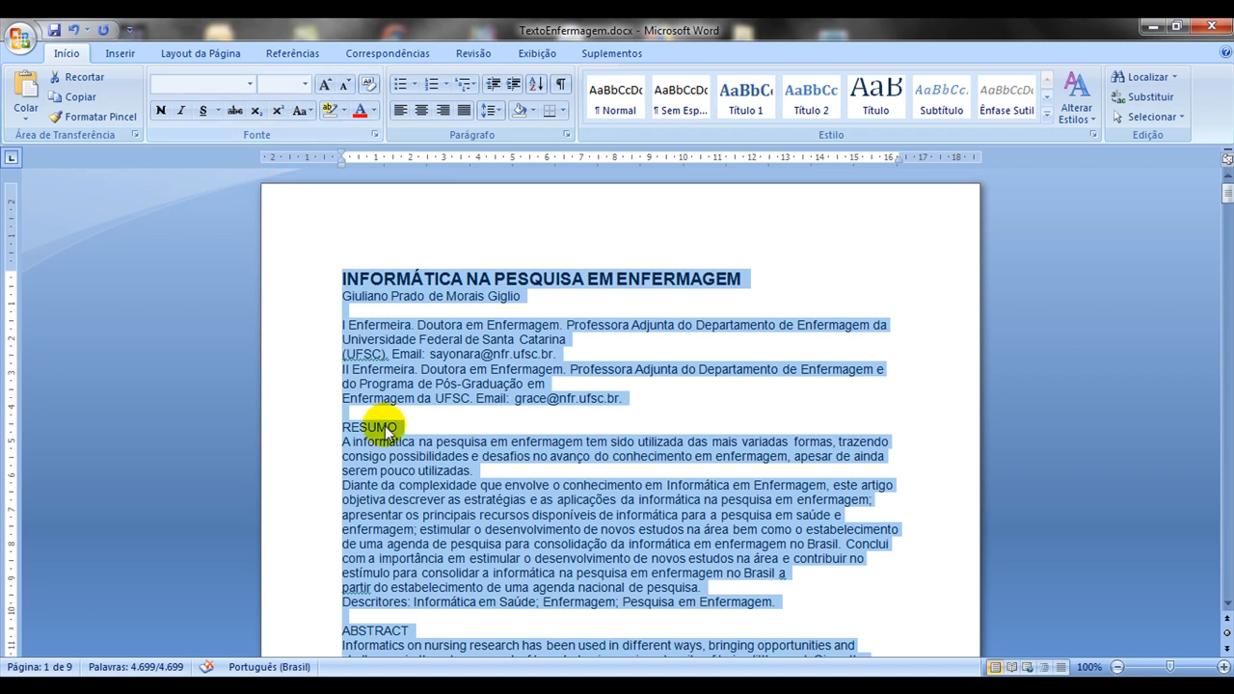
{"action": "left_click", "coordinate": [426, 442]}
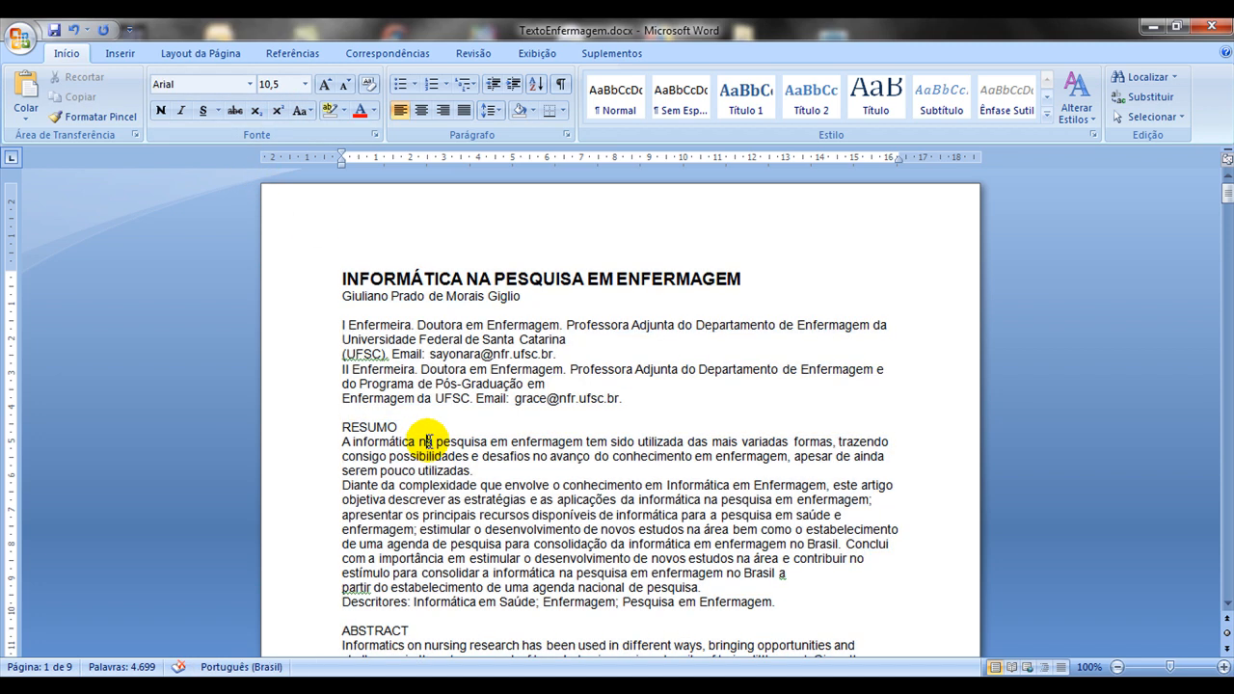
Step: Make the RESUMO heading bold and set its font size to 12
{"action": "left_click", "coordinate": [318, 430]}
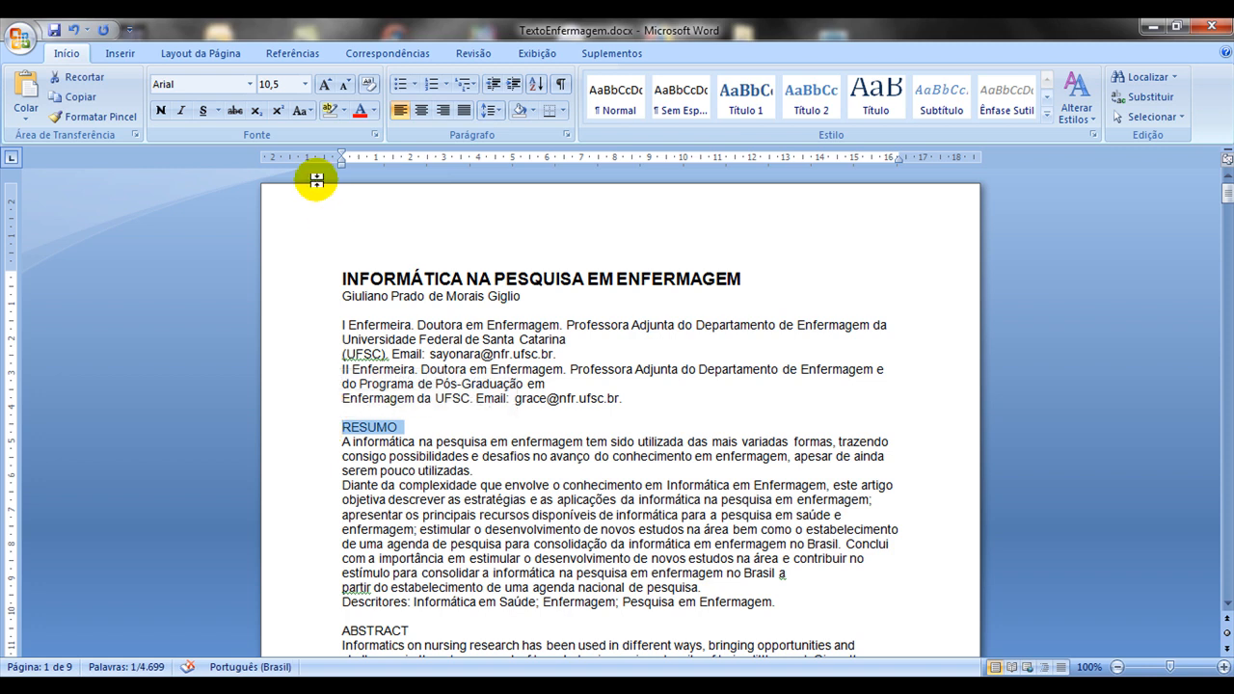
{"action": "left_click", "coordinate": [161, 113]}
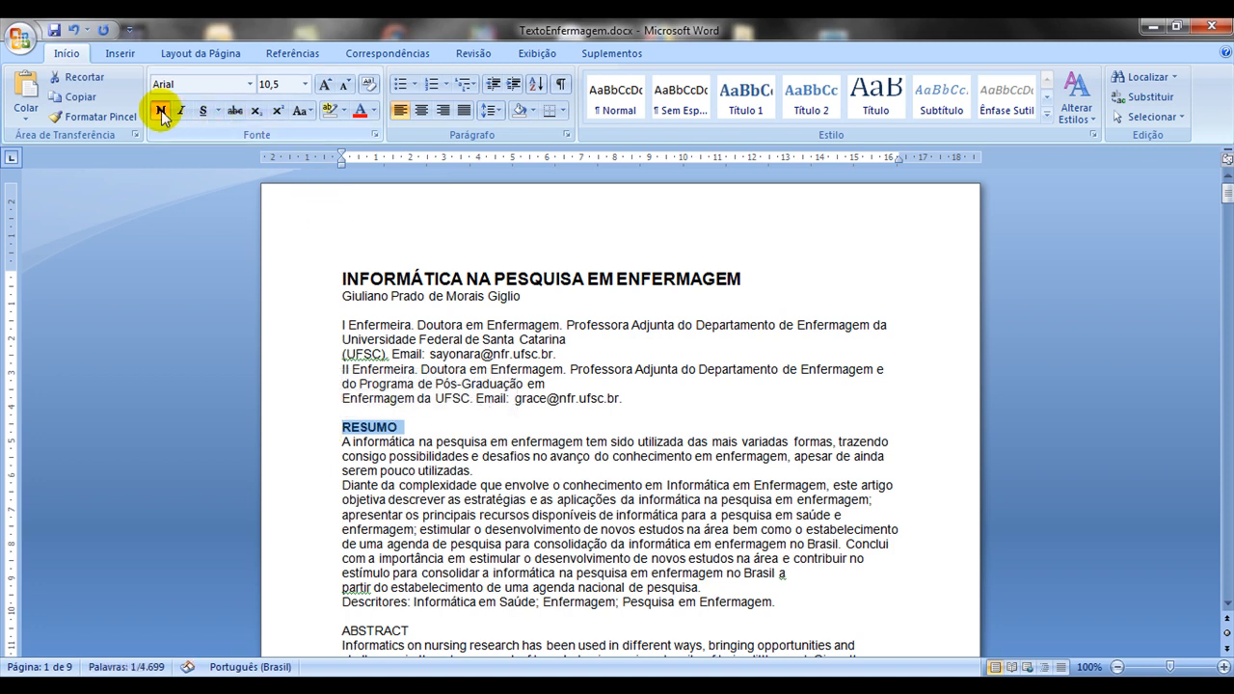
{"action": "left_click", "coordinate": [285, 85]}
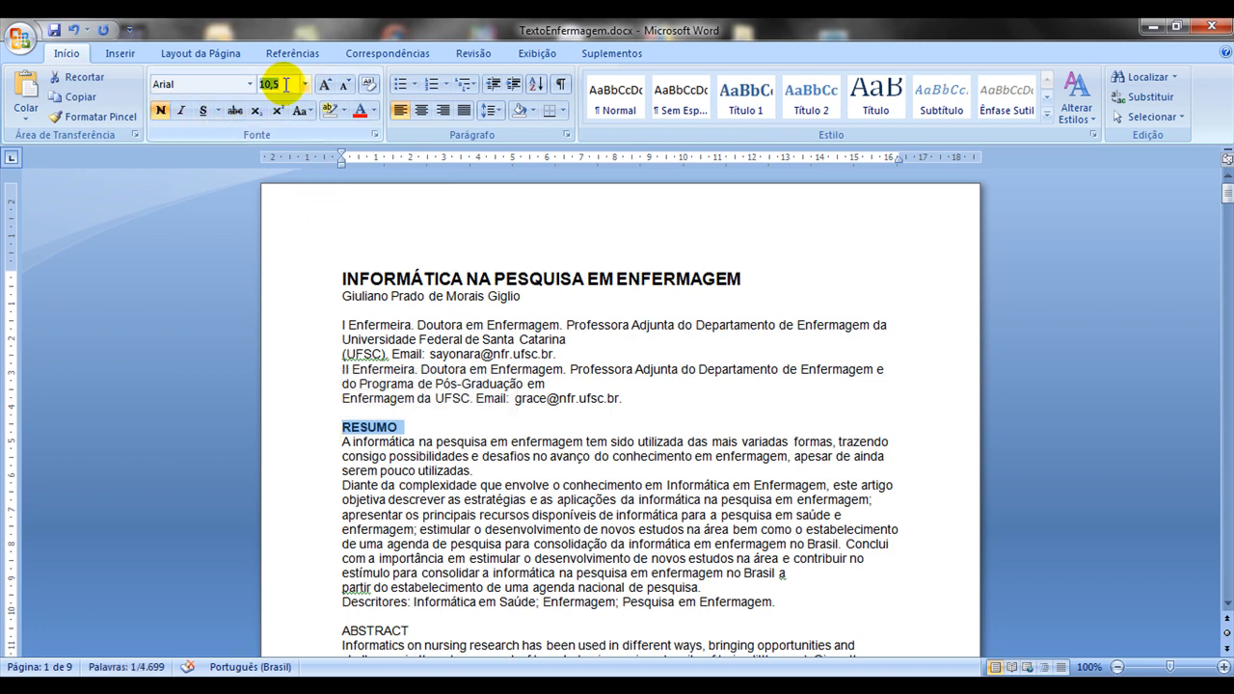
{"action": "type", "text": "12"}
{"action": "key", "text": "Return"}
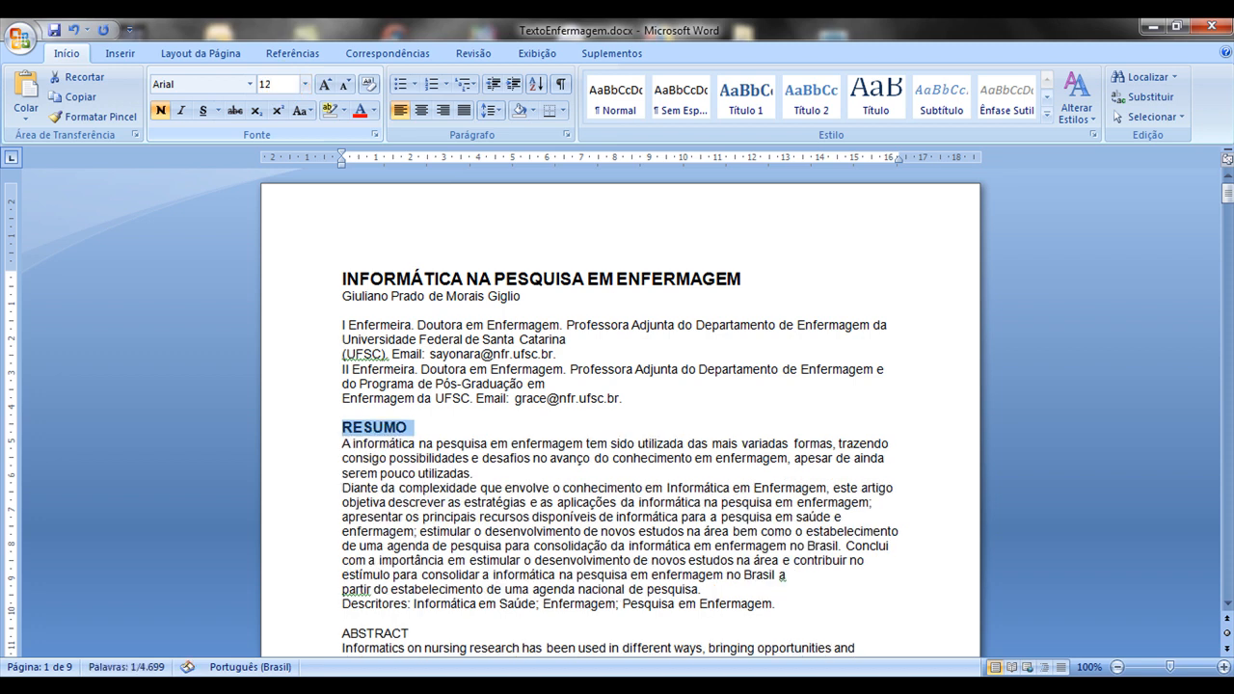
Step: Format the ABSTRACT heading in bold with font size 12
{"action": "left_click", "coordinate": [316, 634]}
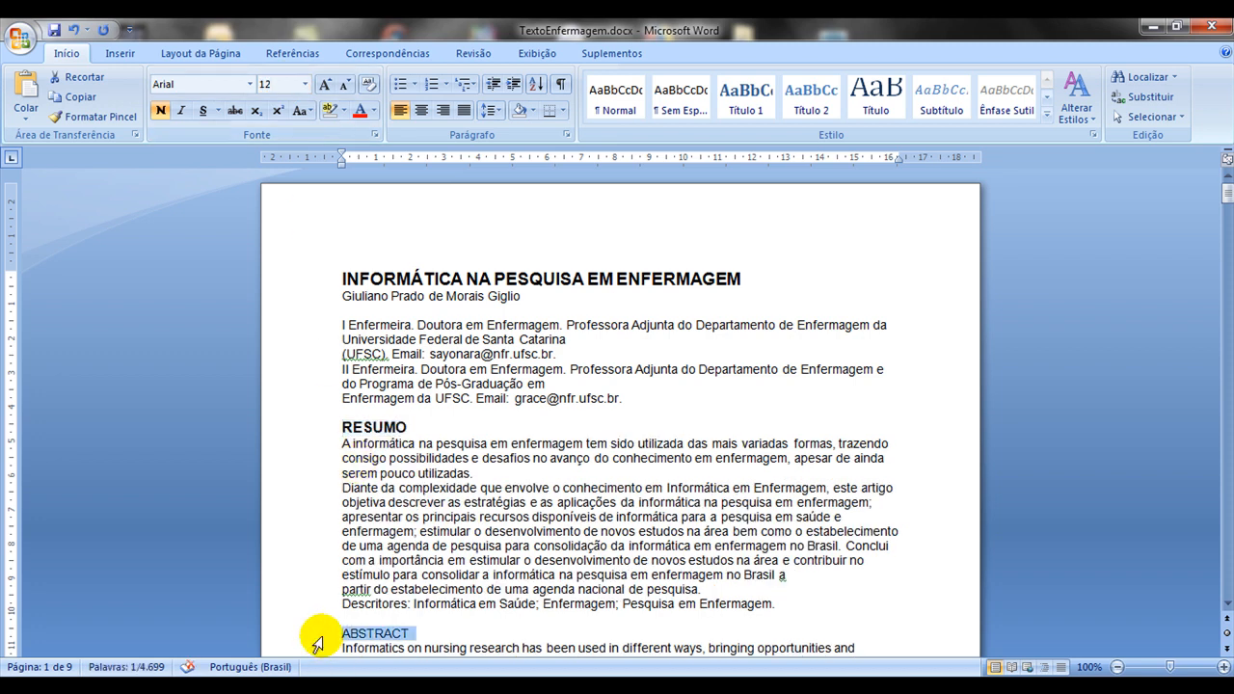
{"action": "left_click", "coordinate": [161, 110]}
{"action": "left_click", "coordinate": [293, 83]}
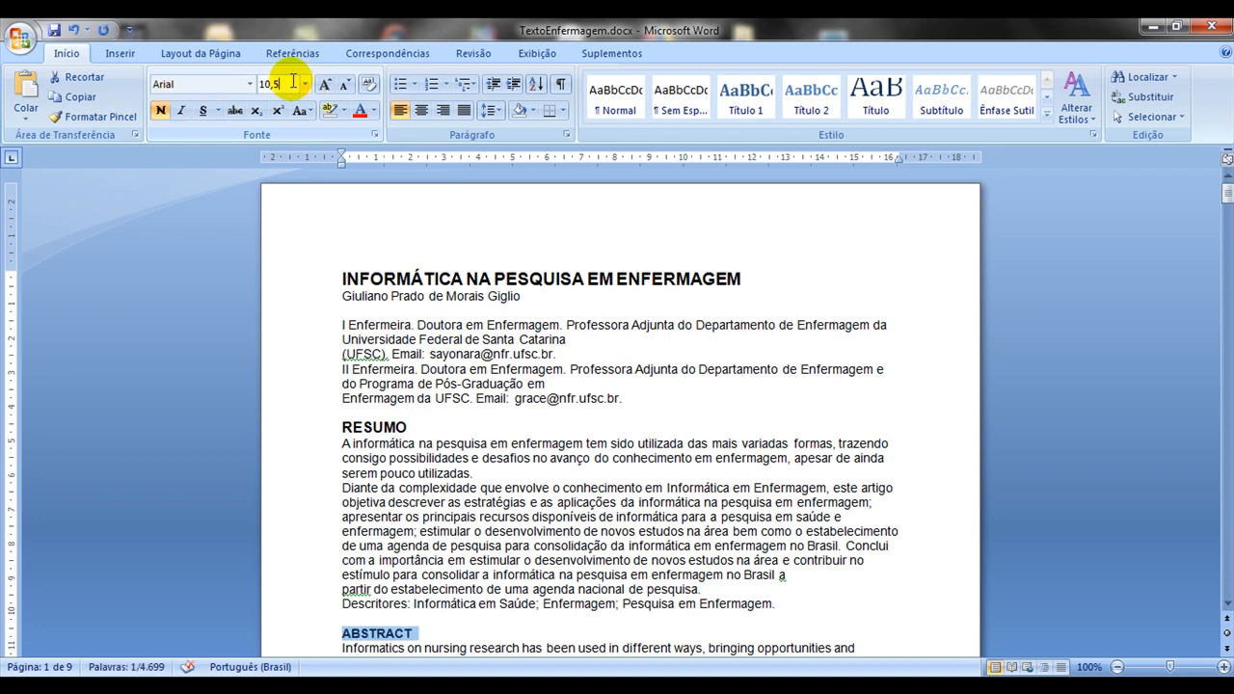
{"action": "type", "text": "12"}
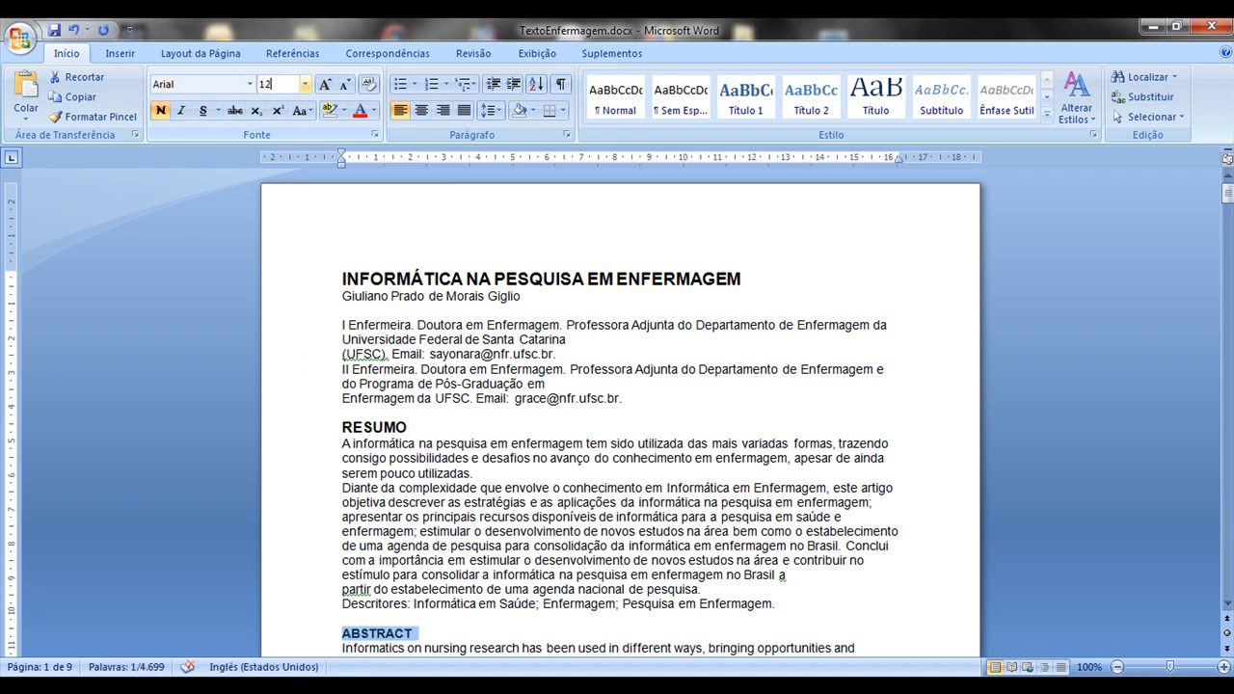
{"action": "key", "text": "Return"}
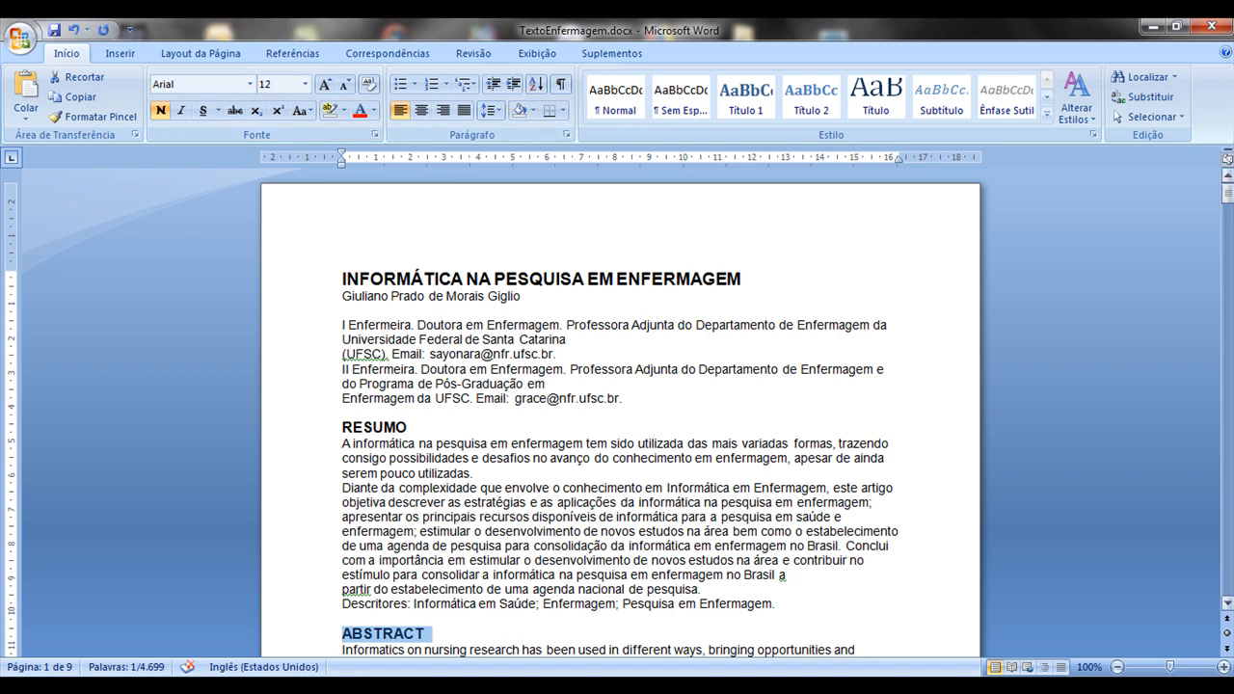
Step: Set the "CAPITULO 1. INTRODUÇÃO" heading to font size 12 and make it bold
{"action": "left_click", "coordinate": [1227, 338]}
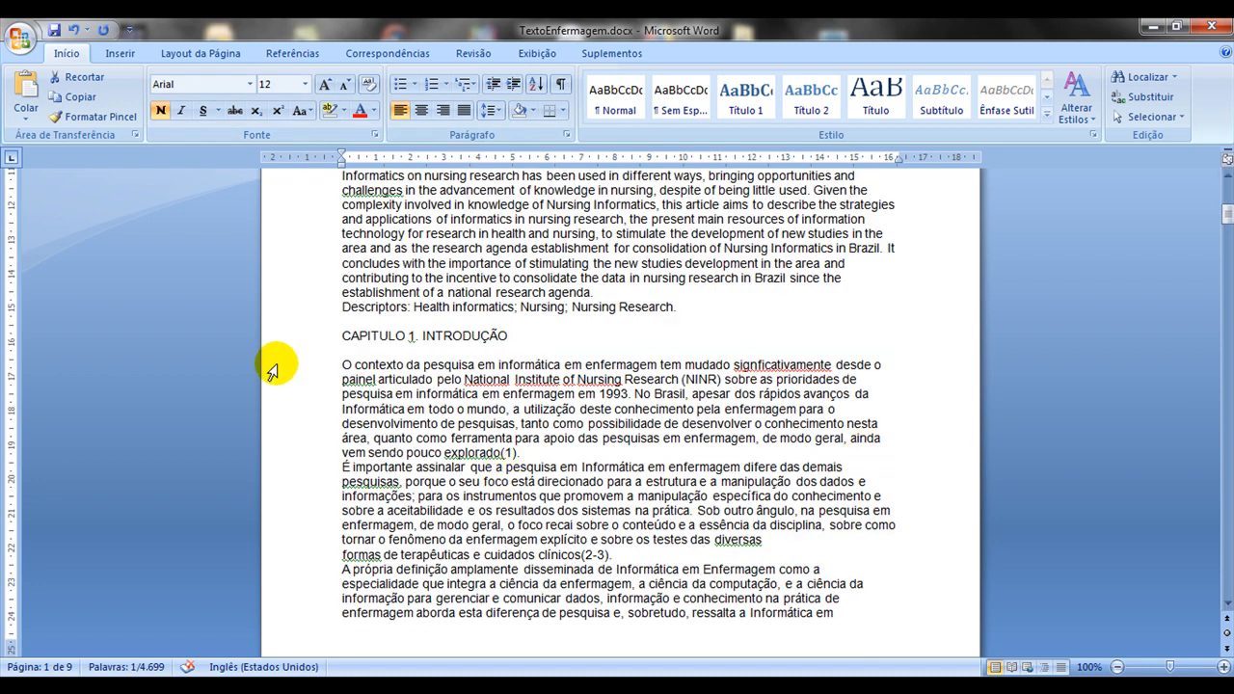
{"action": "left_click", "coordinate": [310, 337]}
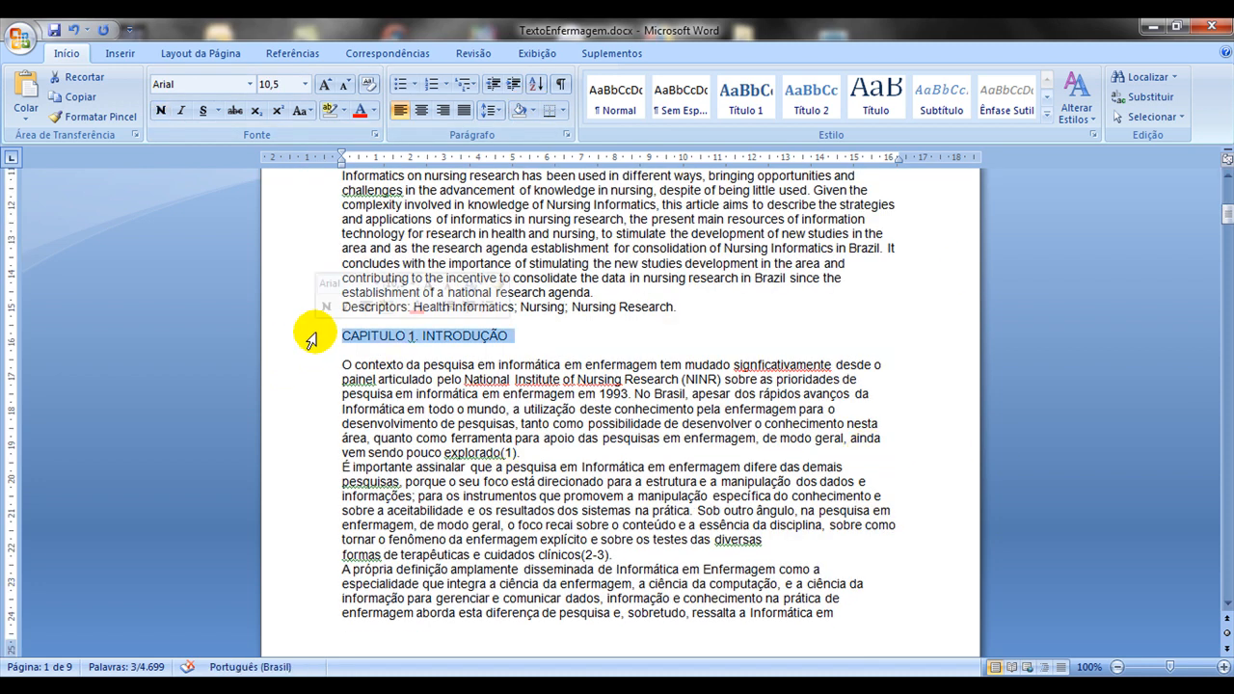
{"action": "left_click", "coordinate": [269, 85]}
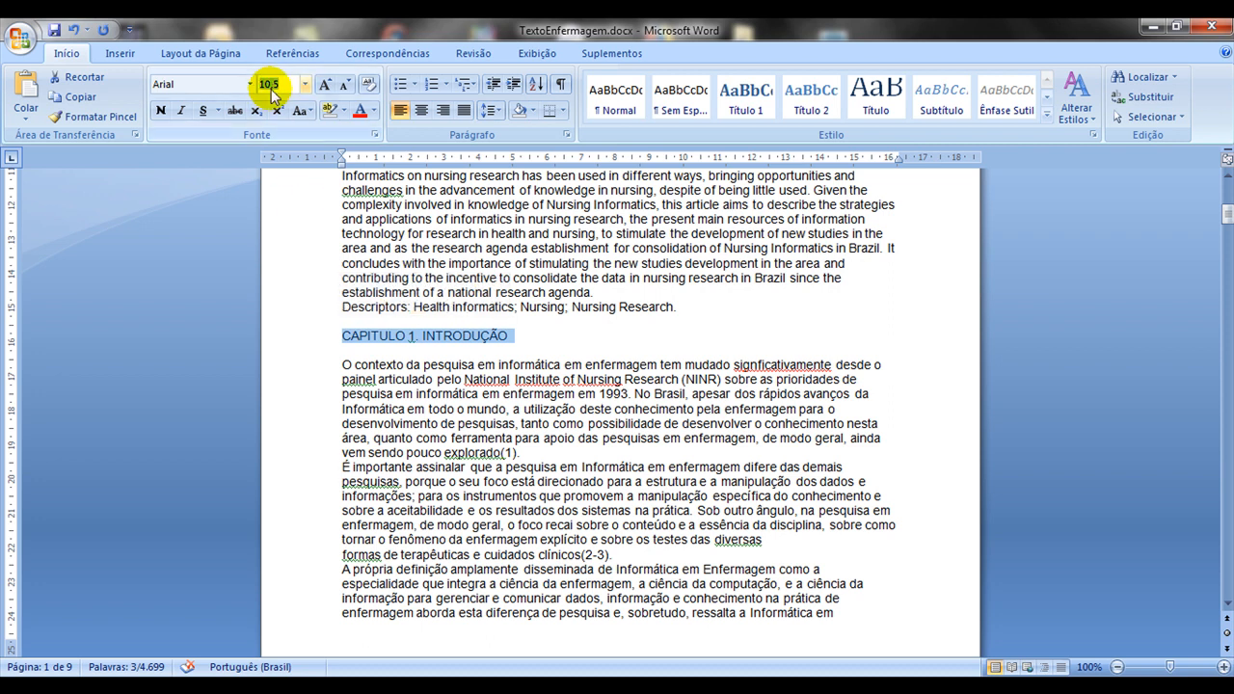
{"action": "type", "text": "12"}
{"action": "key", "text": "Return"}
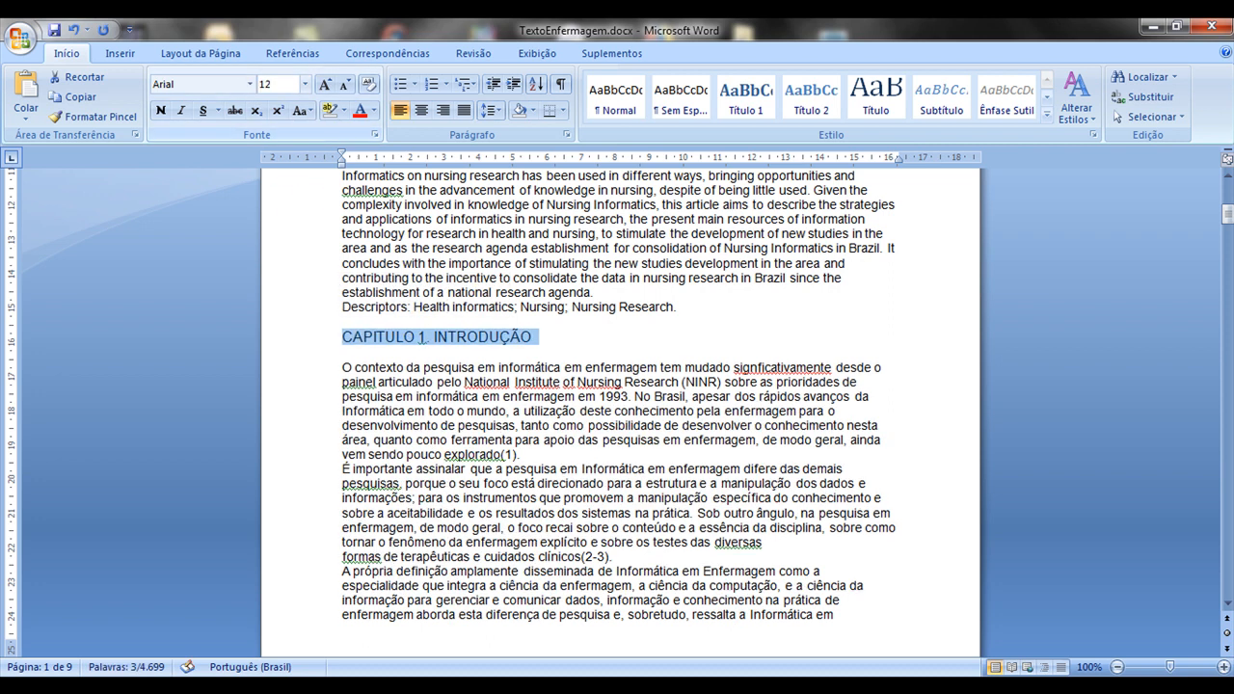
{"action": "left_click", "coordinate": [161, 112]}
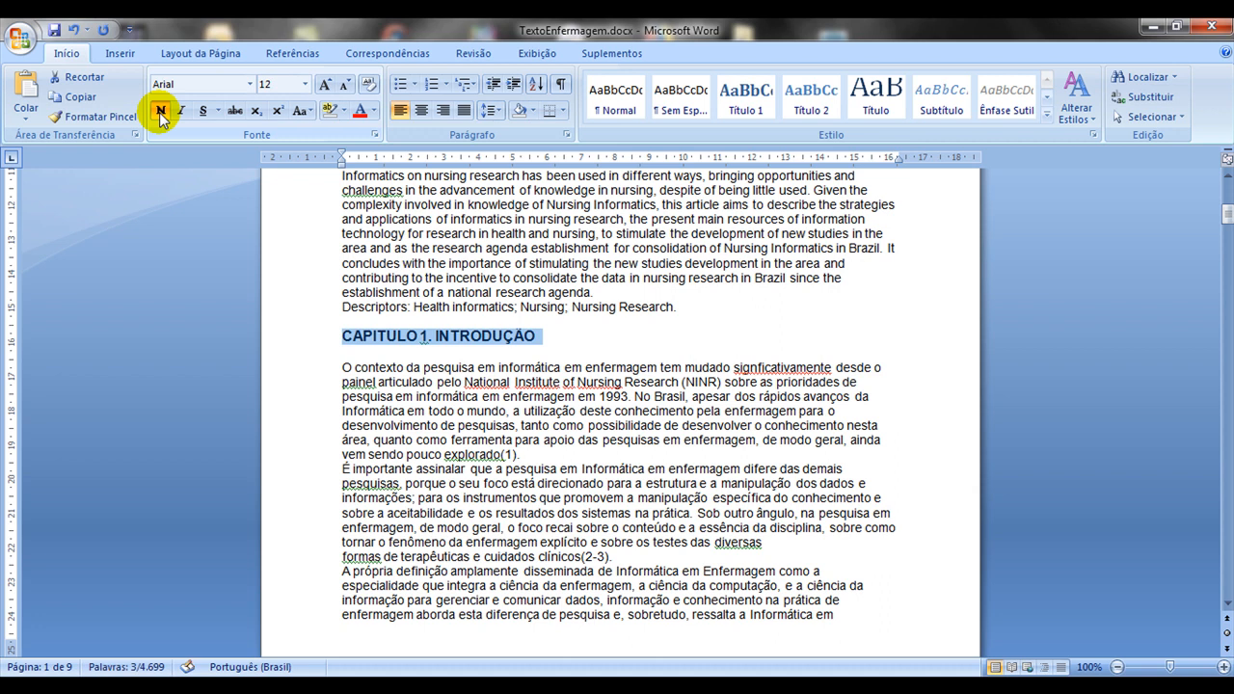
Step: Italicize the author's name line below the article title
{"action": "left_click", "coordinate": [1226, 189]}
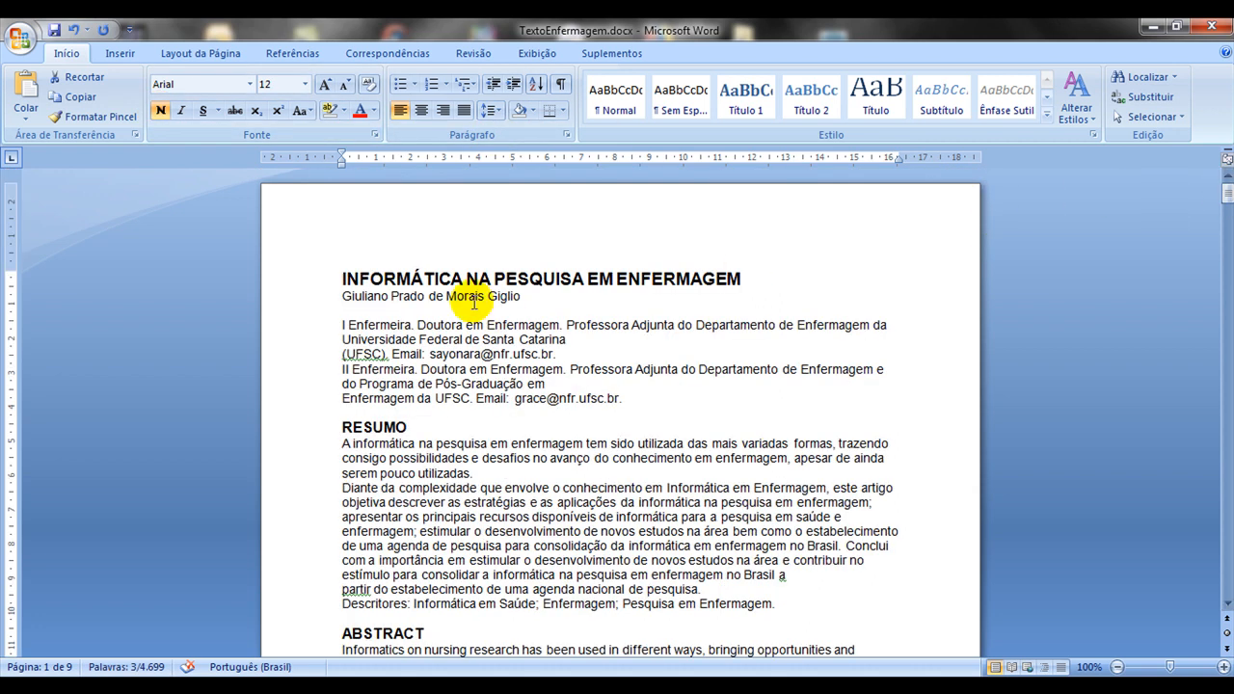
{"action": "left_click", "coordinate": [315, 299]}
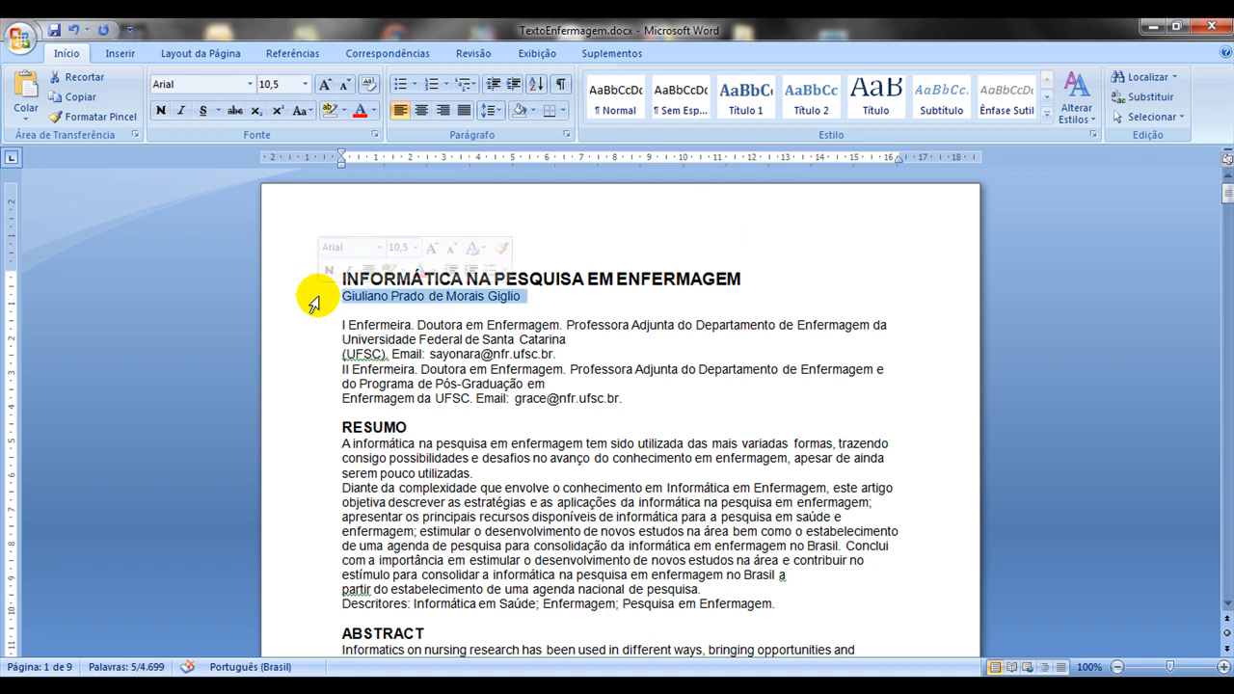
{"action": "left_click", "coordinate": [183, 111]}
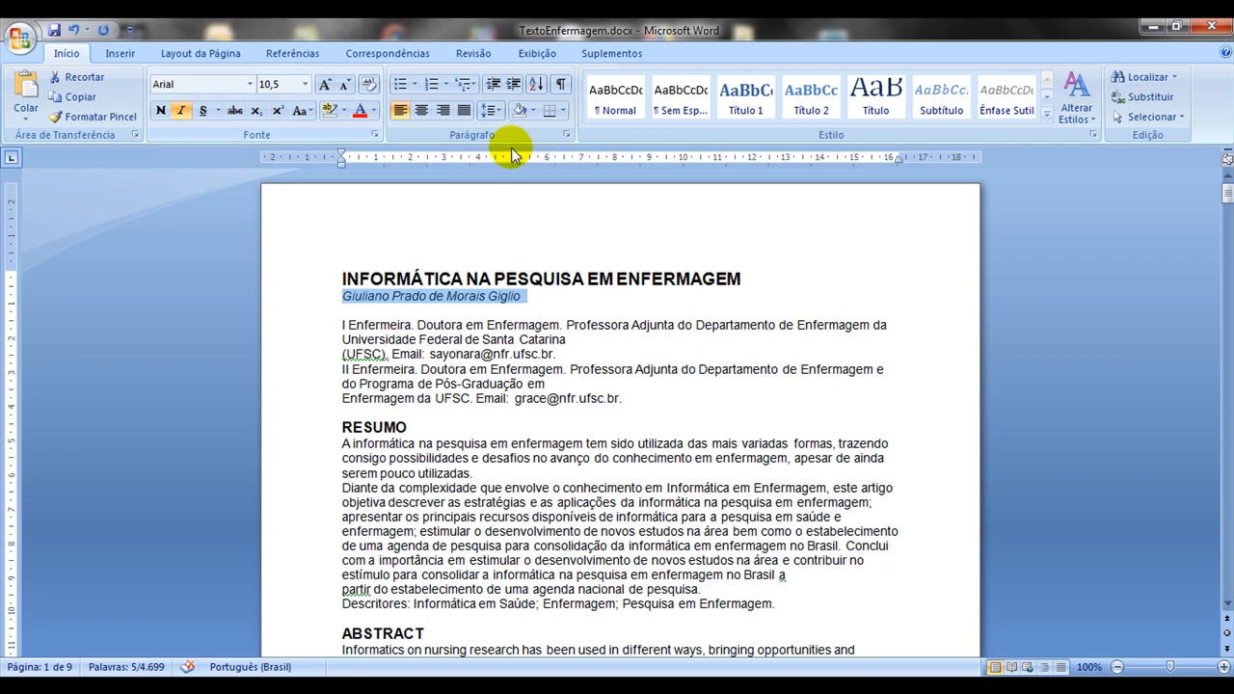
Step: Make the "CAPITULO 2. A INTERNET NA PESQUISA EM ENFERMAGEM" heading bold and set its font size to 12
{"action": "scroll", "coordinate": [1224, 412], "scroll_direction": "down", "scroll_amount": 20}
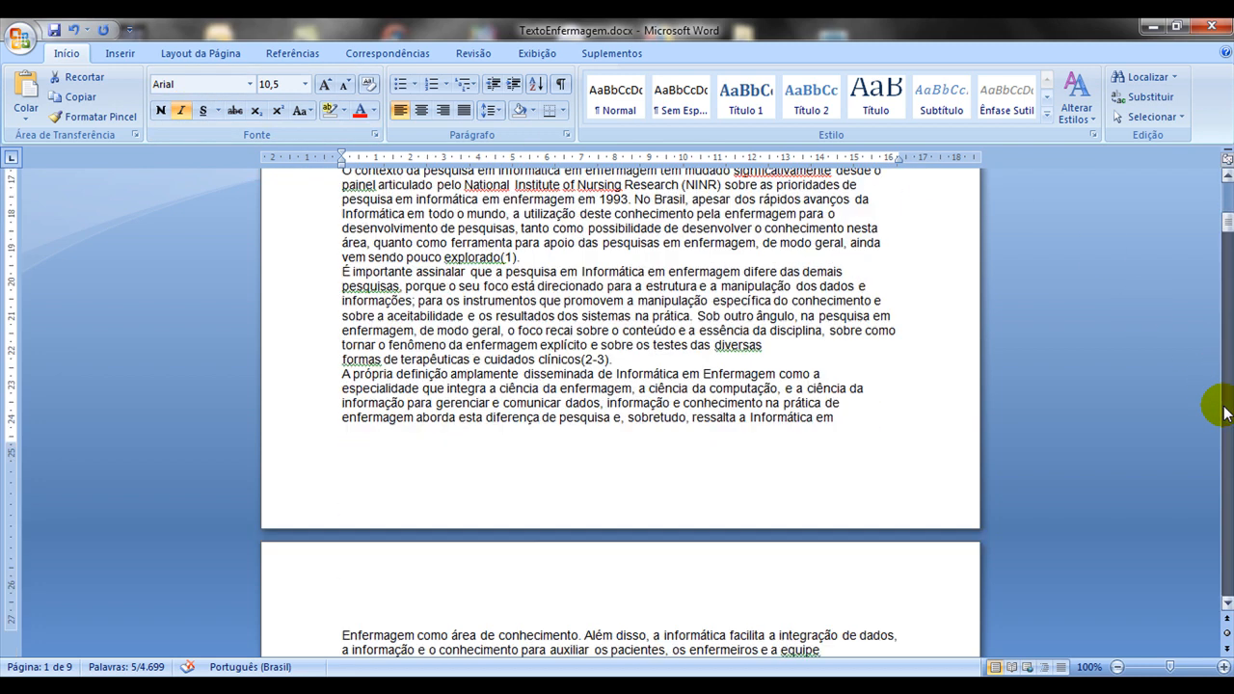
{"action": "scroll", "coordinate": [1229, 226], "scroll_direction": "up", "scroll_amount": 10}
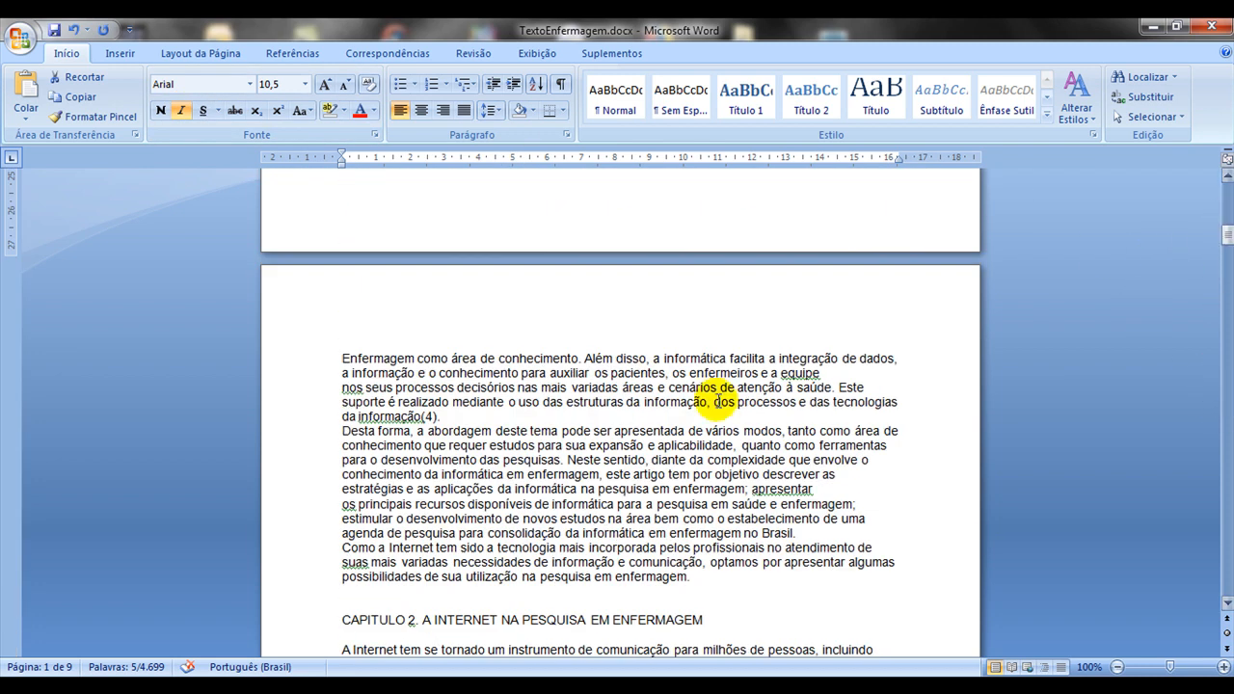
{"action": "left_click", "coordinate": [320, 634]}
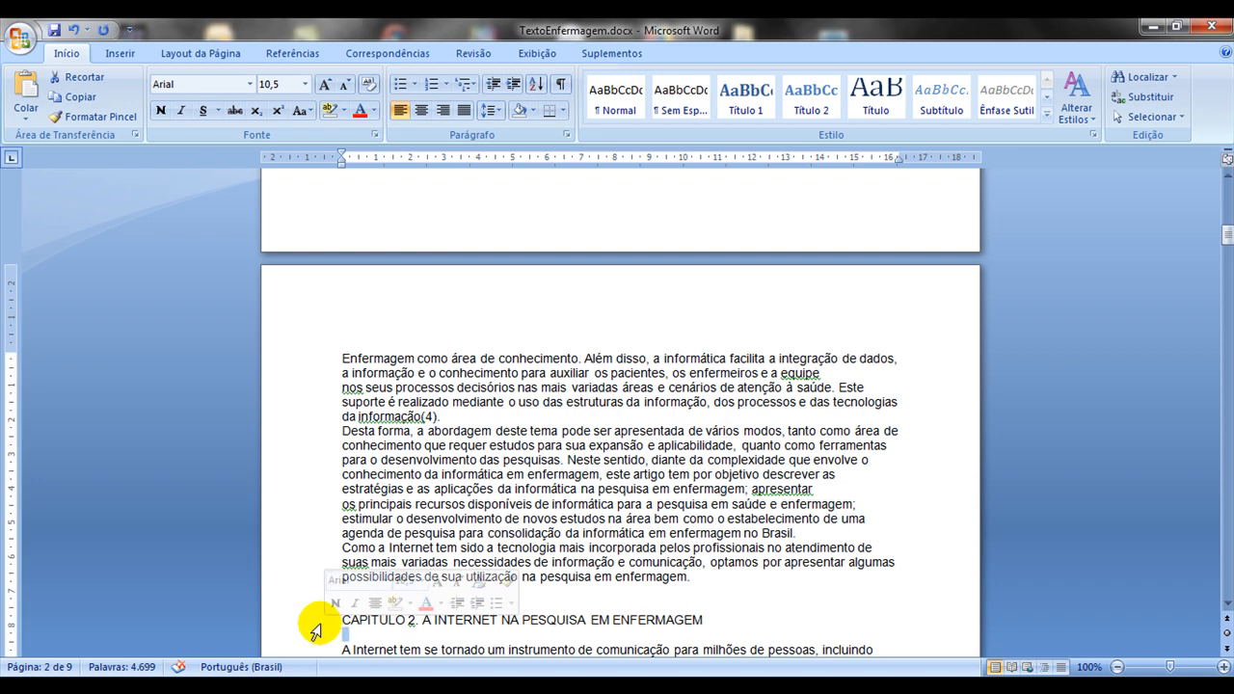
{"action": "left_click", "coordinate": [318, 619]}
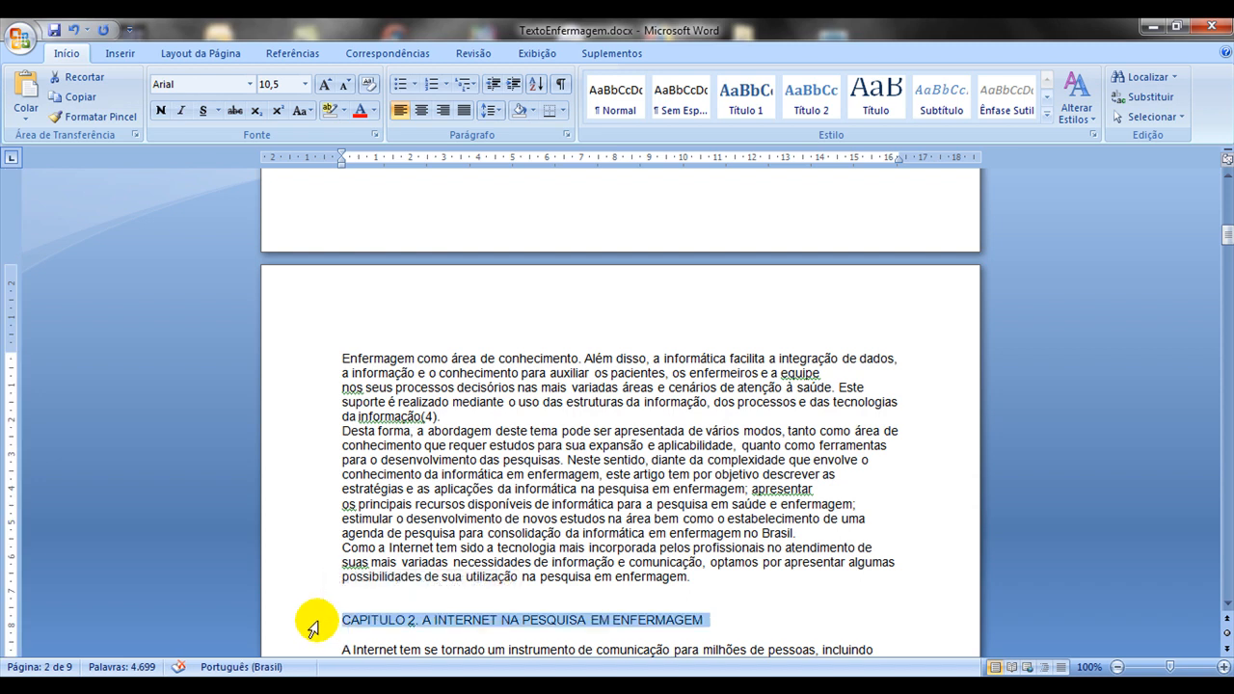
{"action": "left_click", "coordinate": [160, 109]}
{"action": "left_click", "coordinate": [287, 87]}
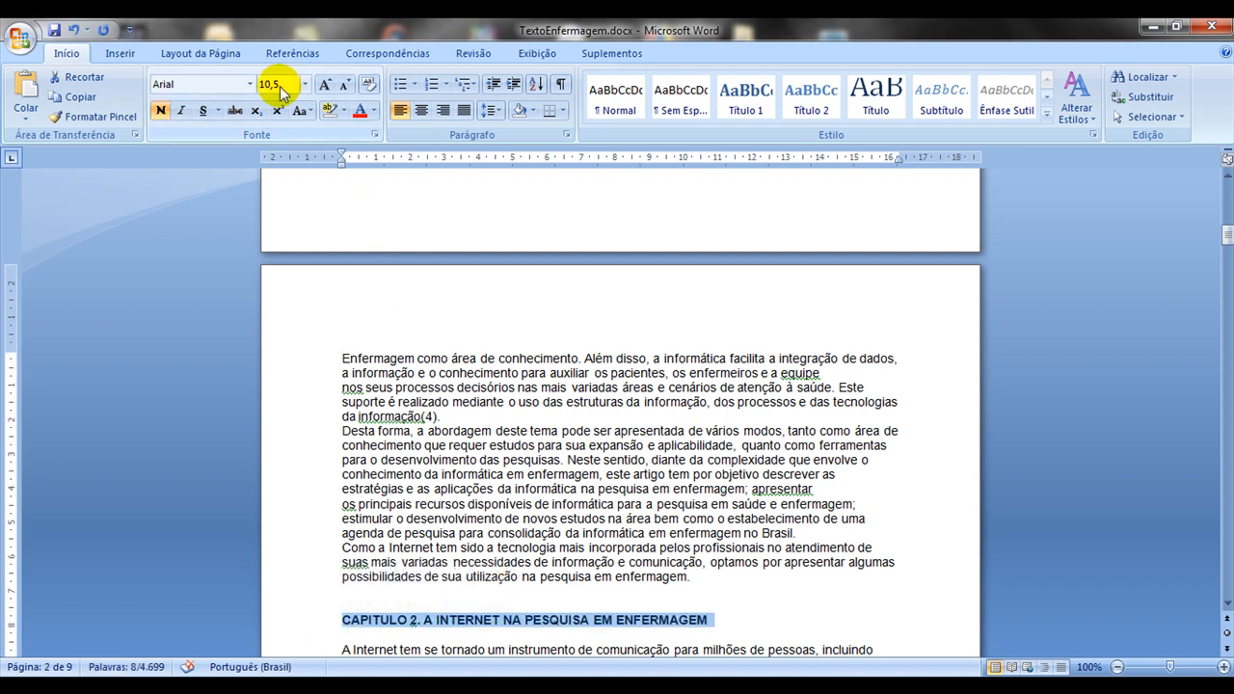
{"action": "type", "text": "12"}
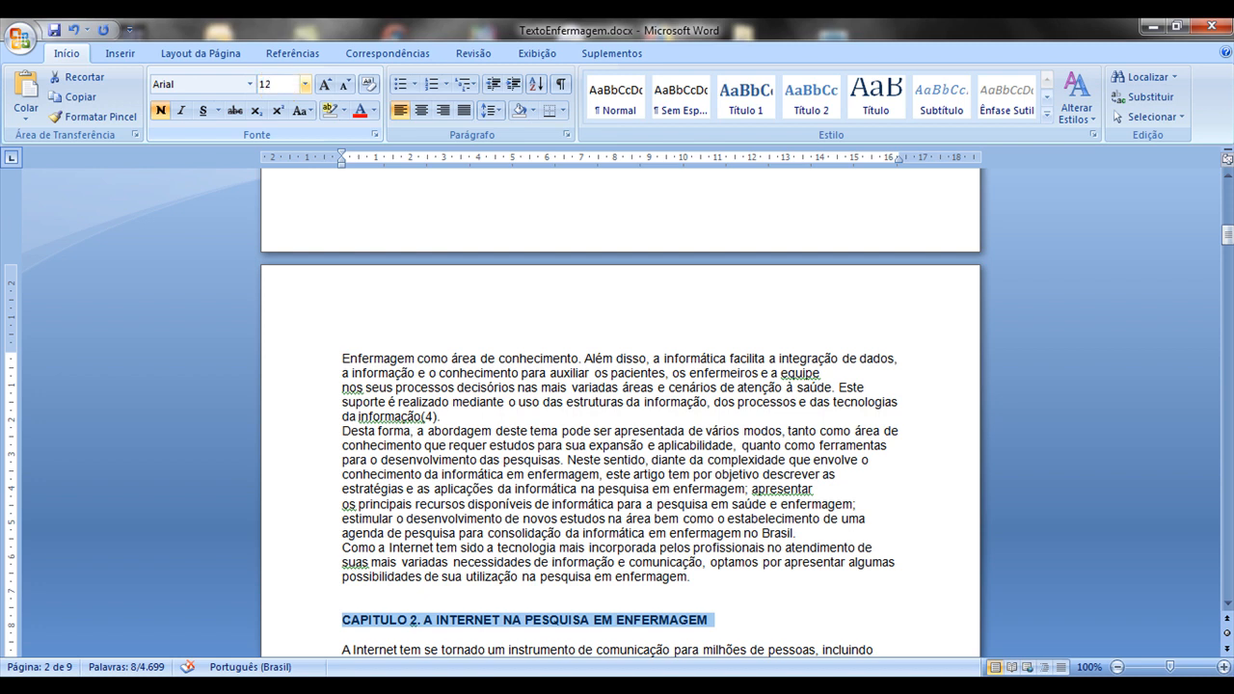
{"action": "key", "text": "Return"}
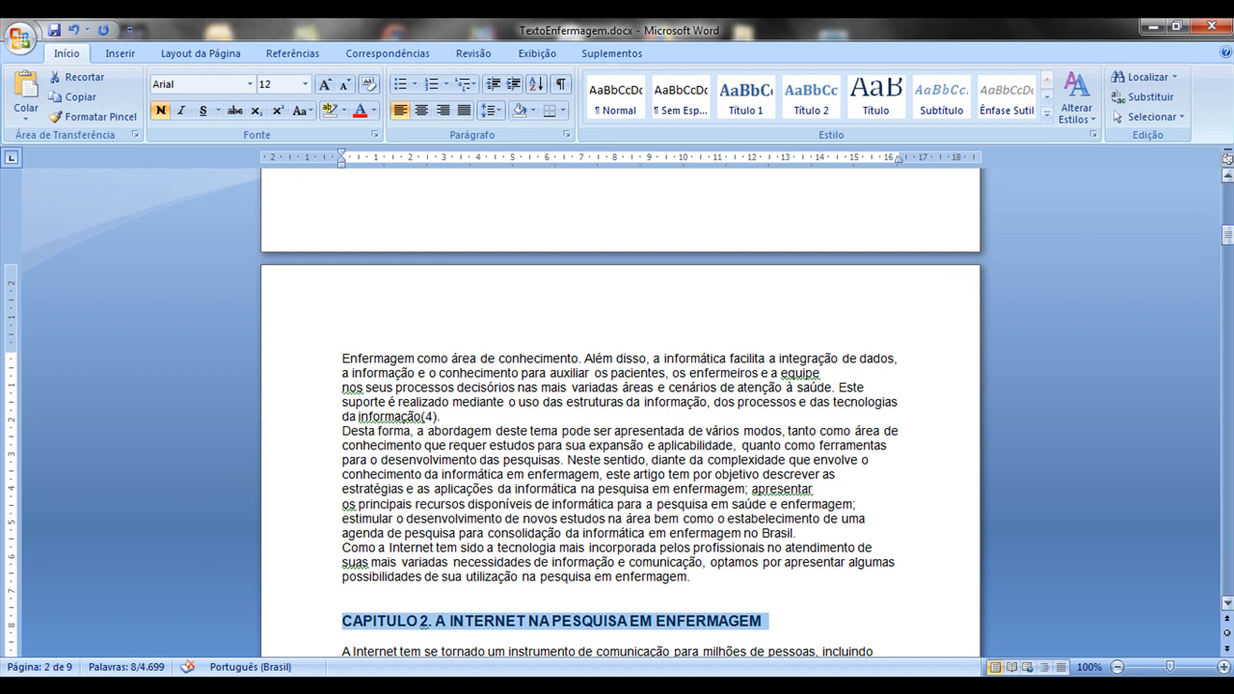
{"action": "left_click_drag", "start_coordinate": [1227, 234], "coordinate": [1225, 179]}
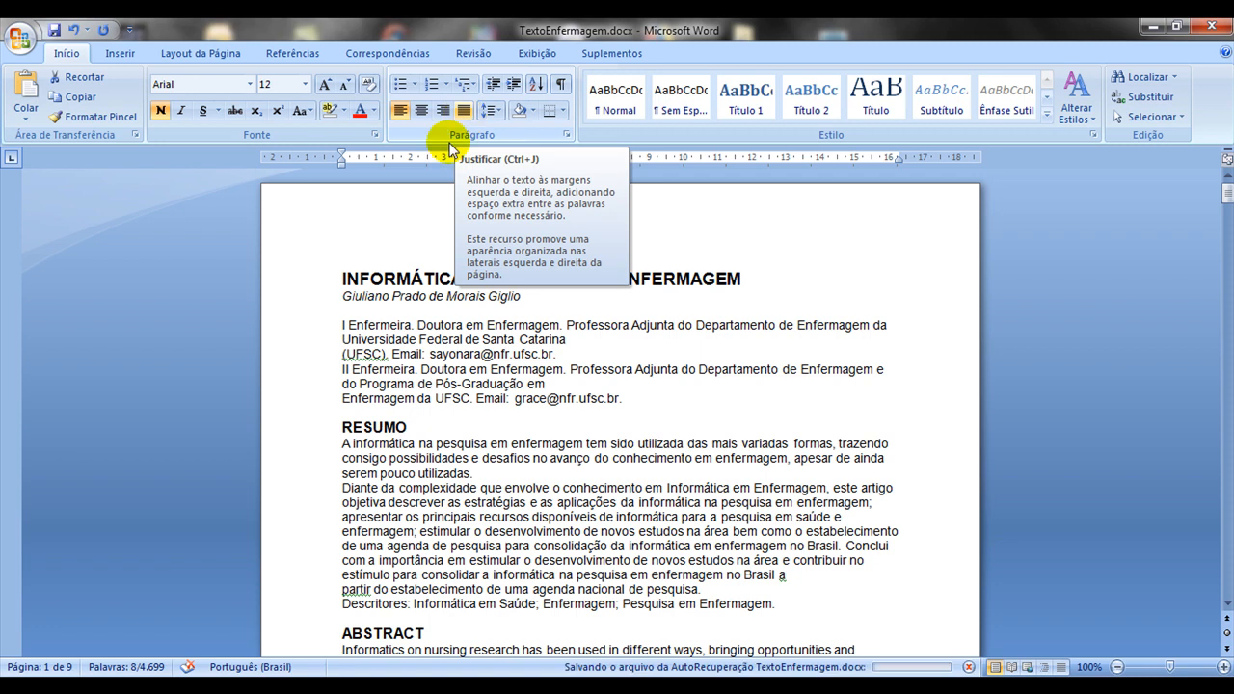
{"action": "left_click", "coordinate": [383, 277]}
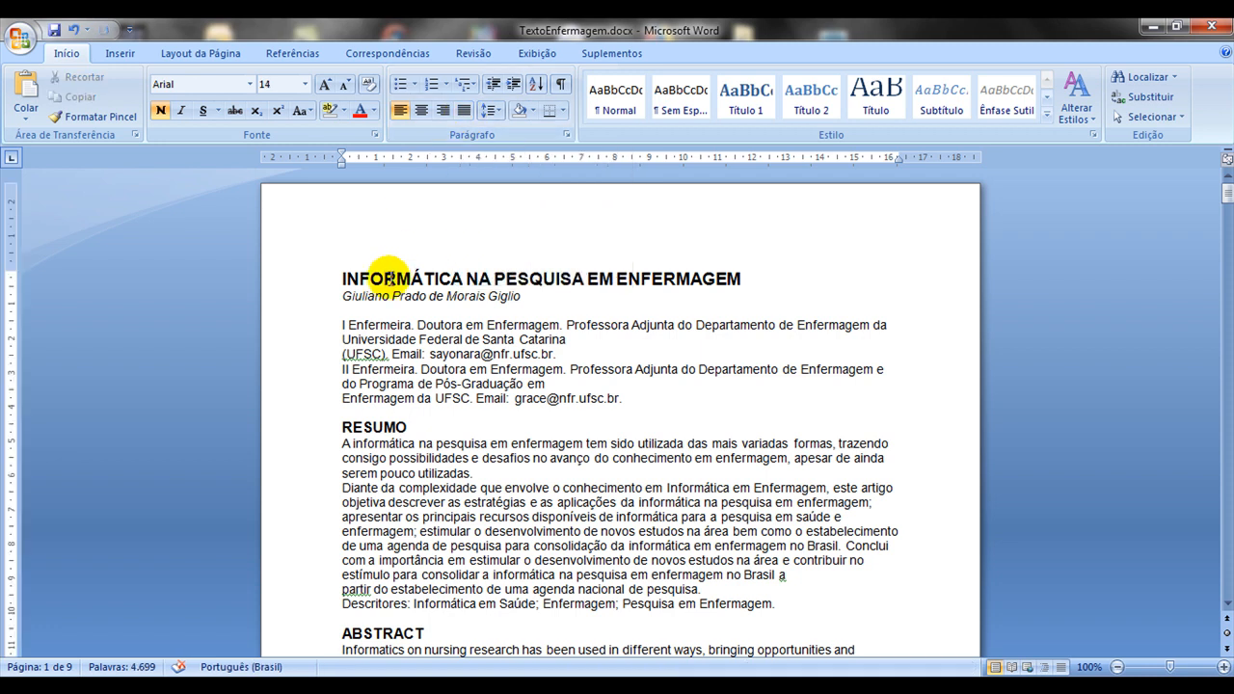
{"action": "key", "text": "ctrl+shift+End"}
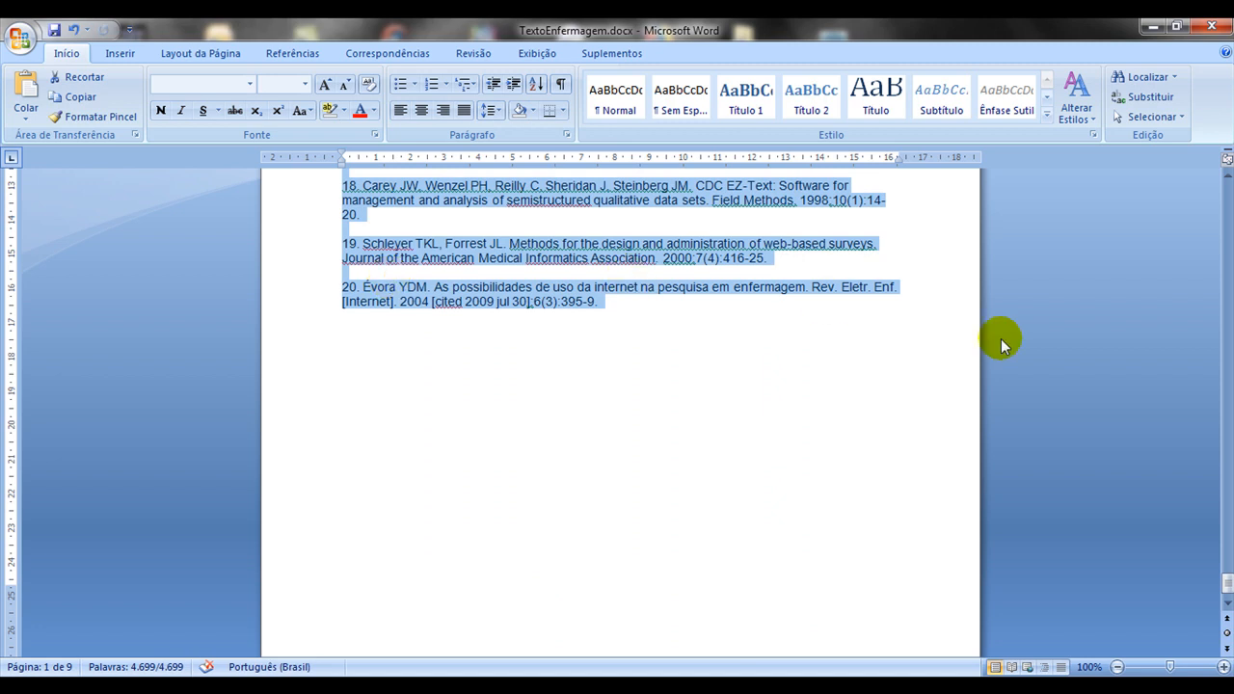
{"action": "left_click_drag", "start_coordinate": [1227, 582], "coordinate": [1227, 183]}
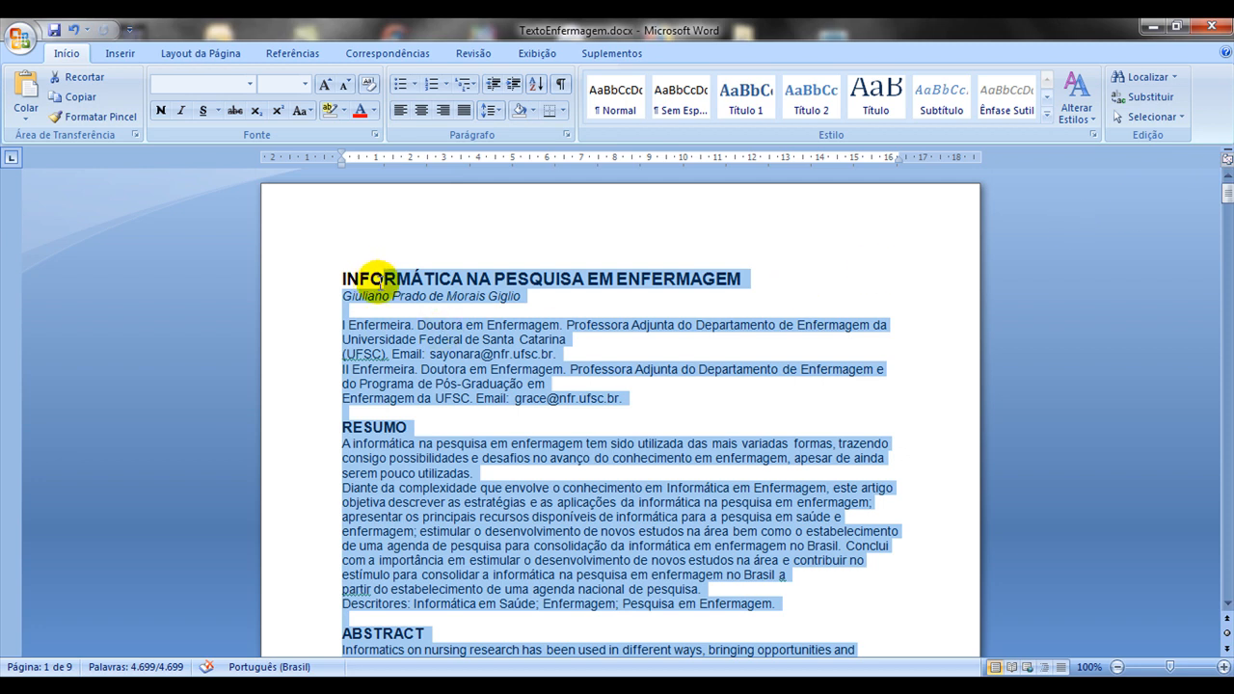
{"action": "left_click", "coordinate": [608, 309]}
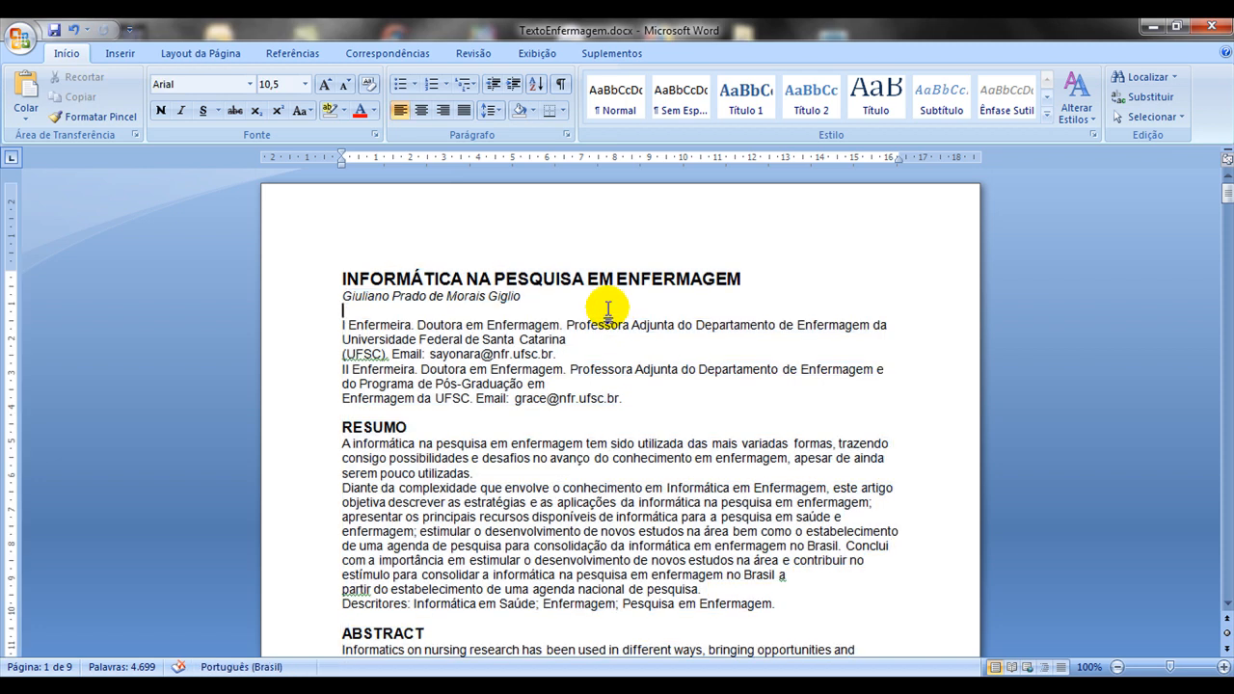
Step: Try centered and right alignment on the entire document, and settle on justified alignment for all of its text
{"action": "key", "text": "ctrl+a"}
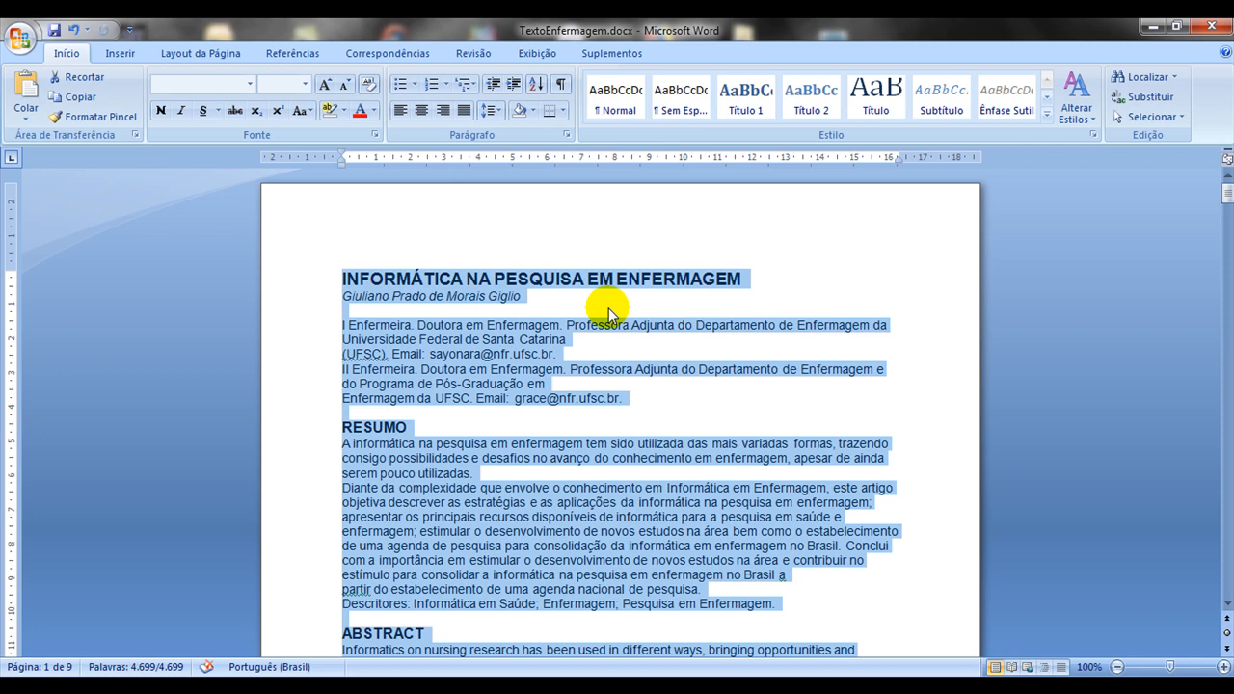
{"action": "left_click", "coordinate": [421, 113]}
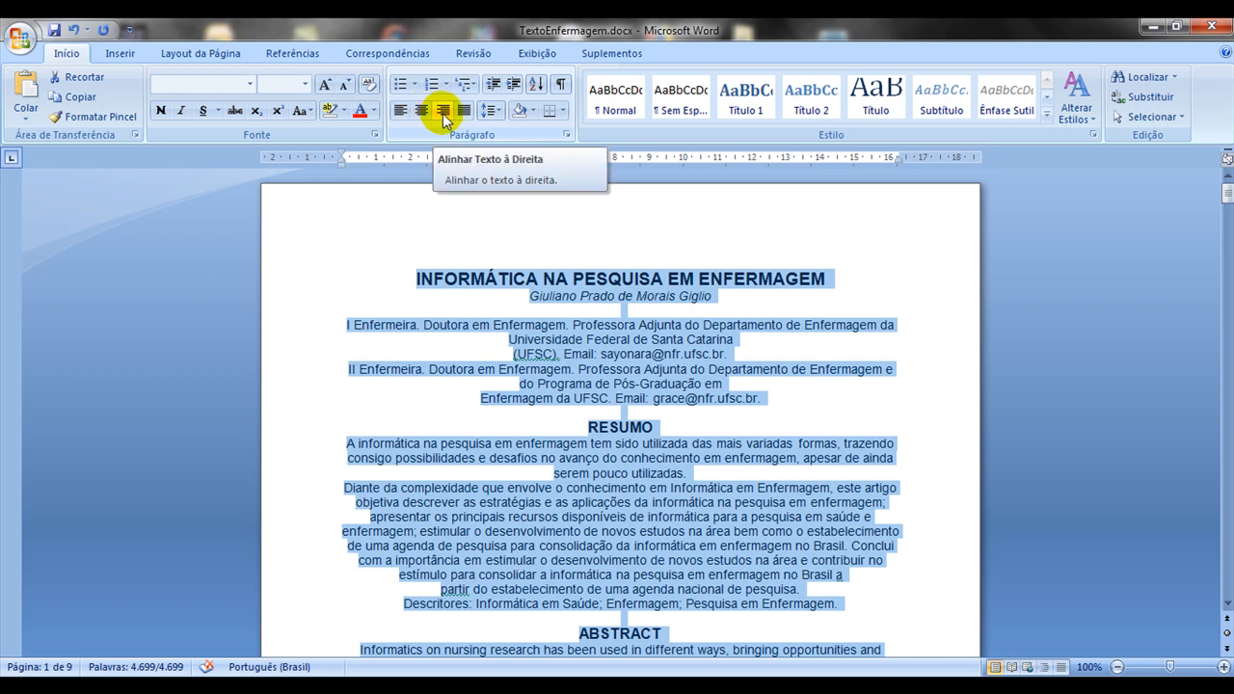
{"action": "left_click", "coordinate": [443, 112]}
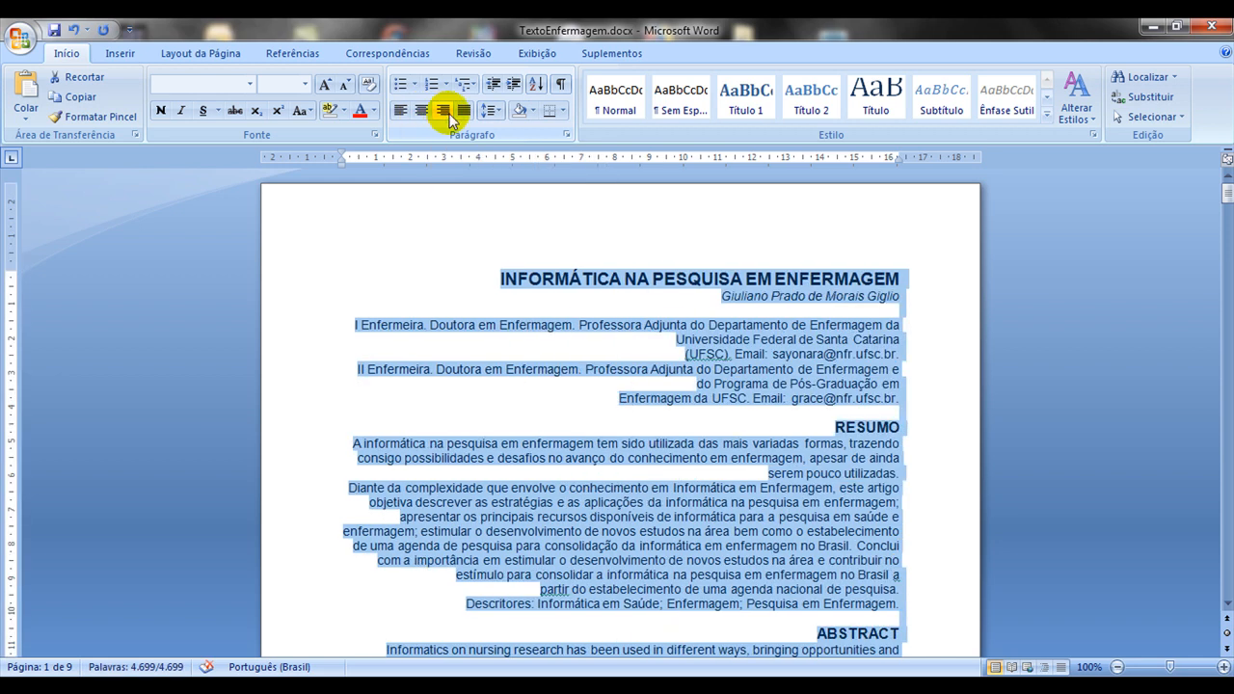
{"action": "left_click", "coordinate": [465, 113]}
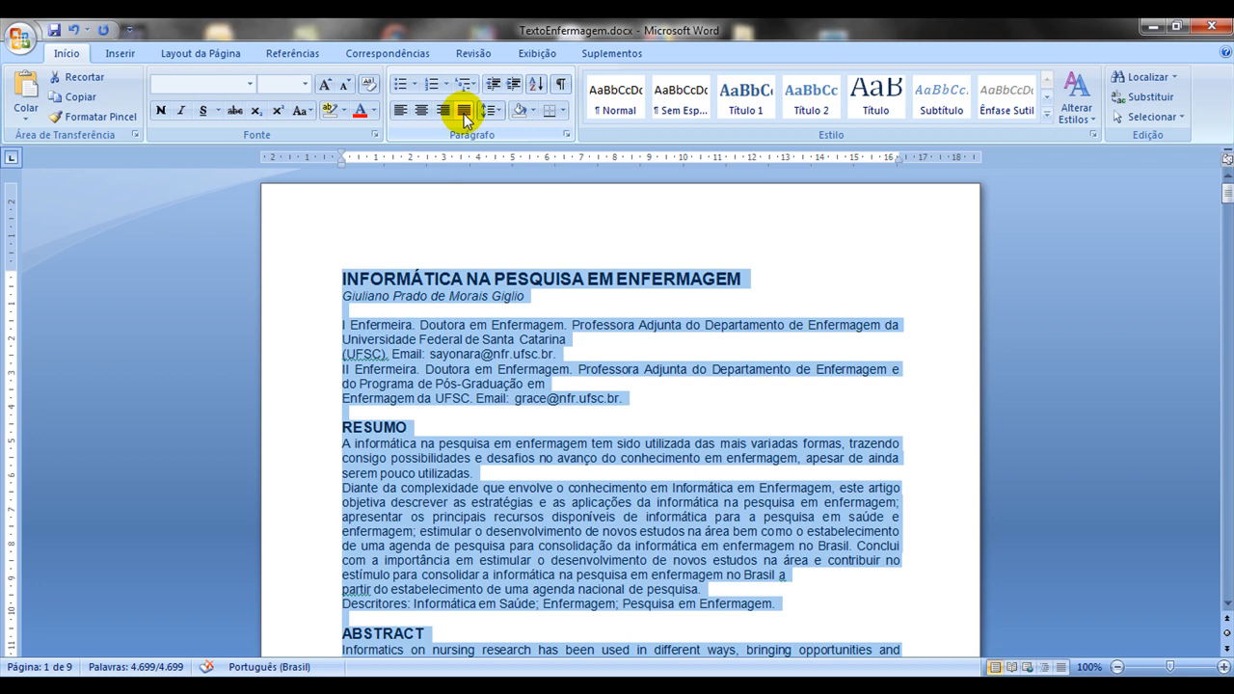
{"action": "left_click", "coordinate": [485, 325]}
Step: Center the article title and right-align the author's name line below it
{"action": "left_click", "coordinate": [319, 281]}
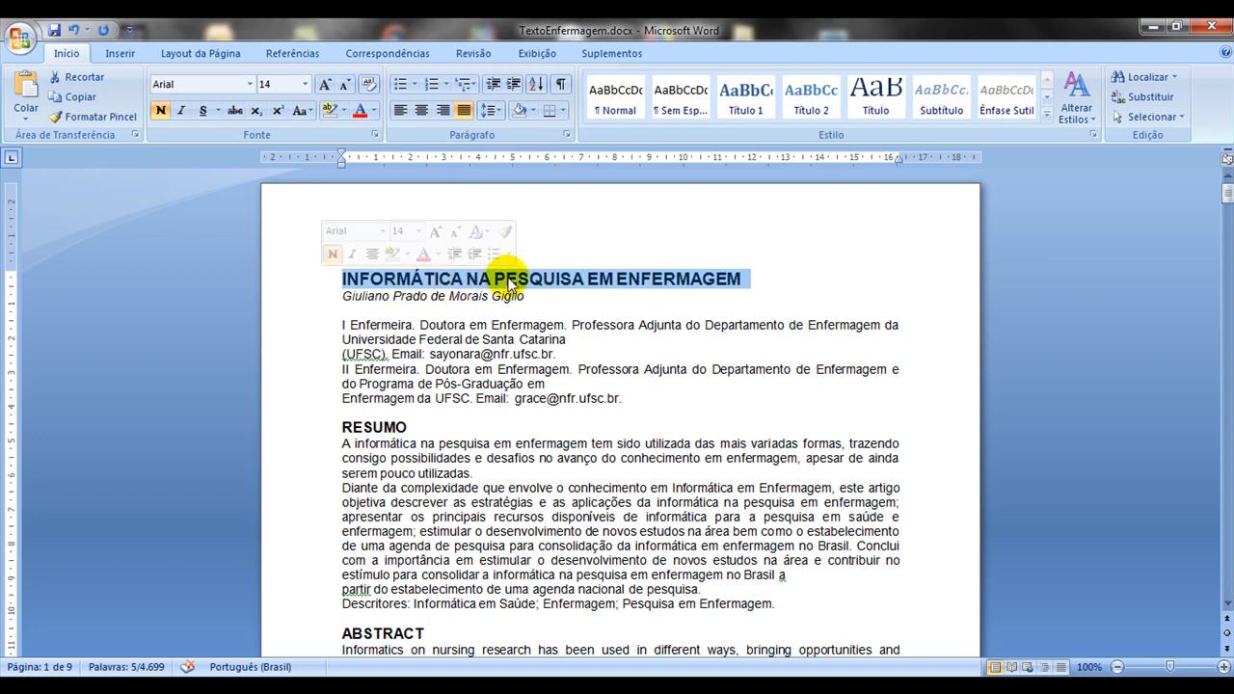
{"action": "left_click", "coordinate": [420, 111]}
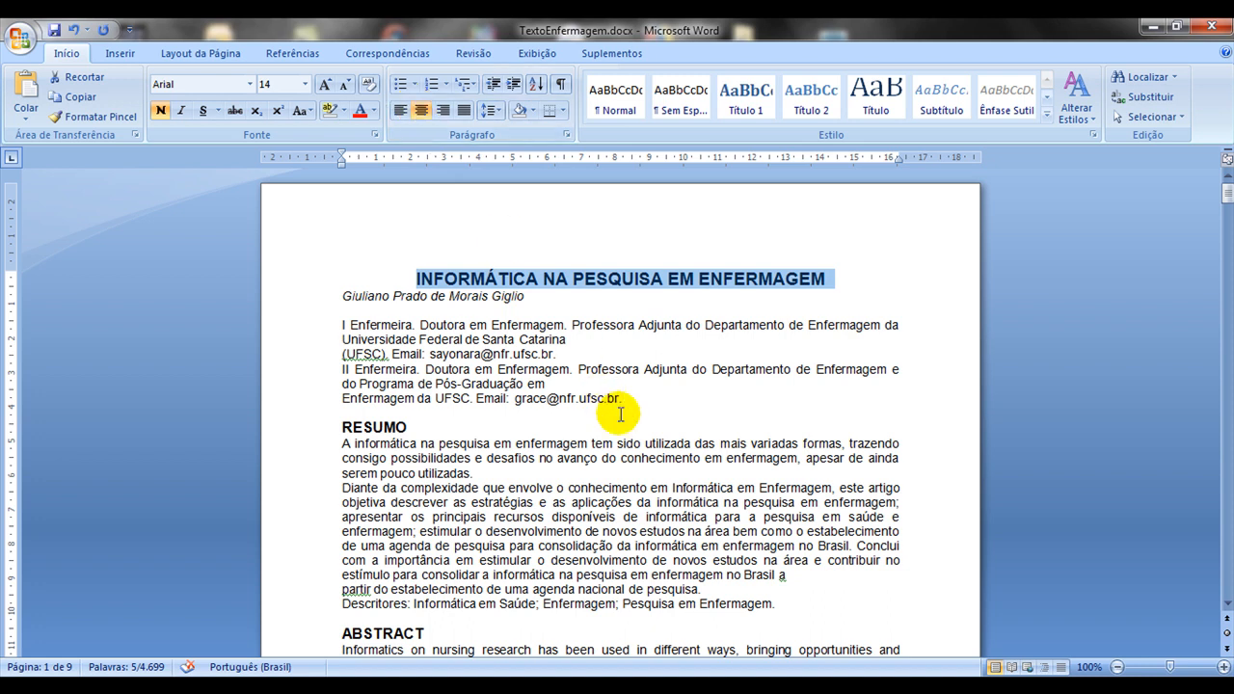
{"action": "left_click", "coordinate": [313, 304]}
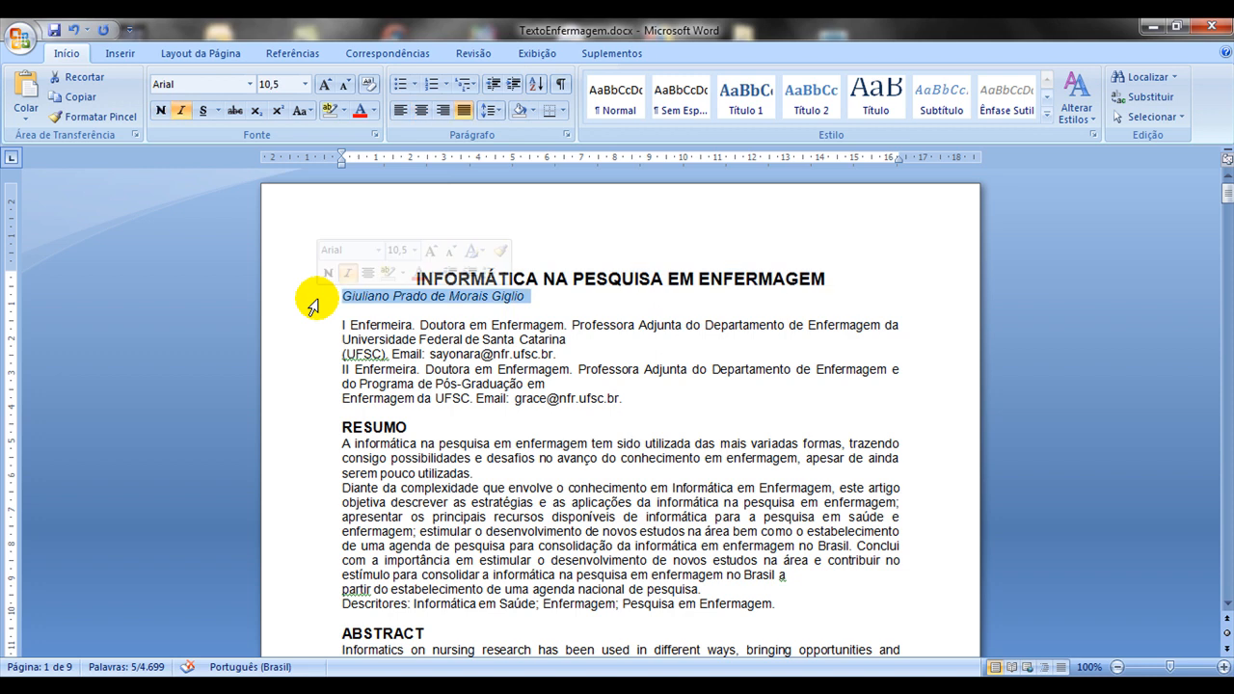
{"action": "left_click", "coordinate": [440, 111]}
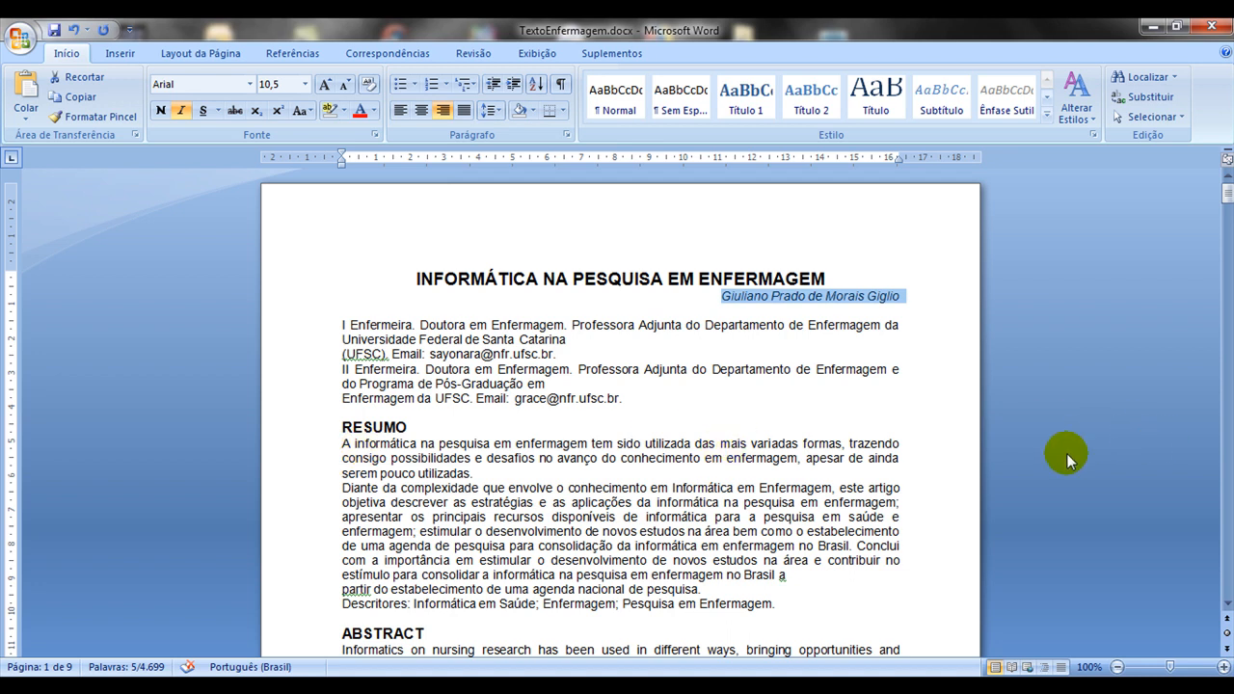
Step: Set the line spacing of the first two paragraphs under "CAPITULO 1. INTRODUÇÃO" to 2,0
{"action": "left_click", "coordinate": [1226, 603]}
{"action": "left_click_drag", "start_coordinate": [1226, 603], "coordinate": [1226, 603]}
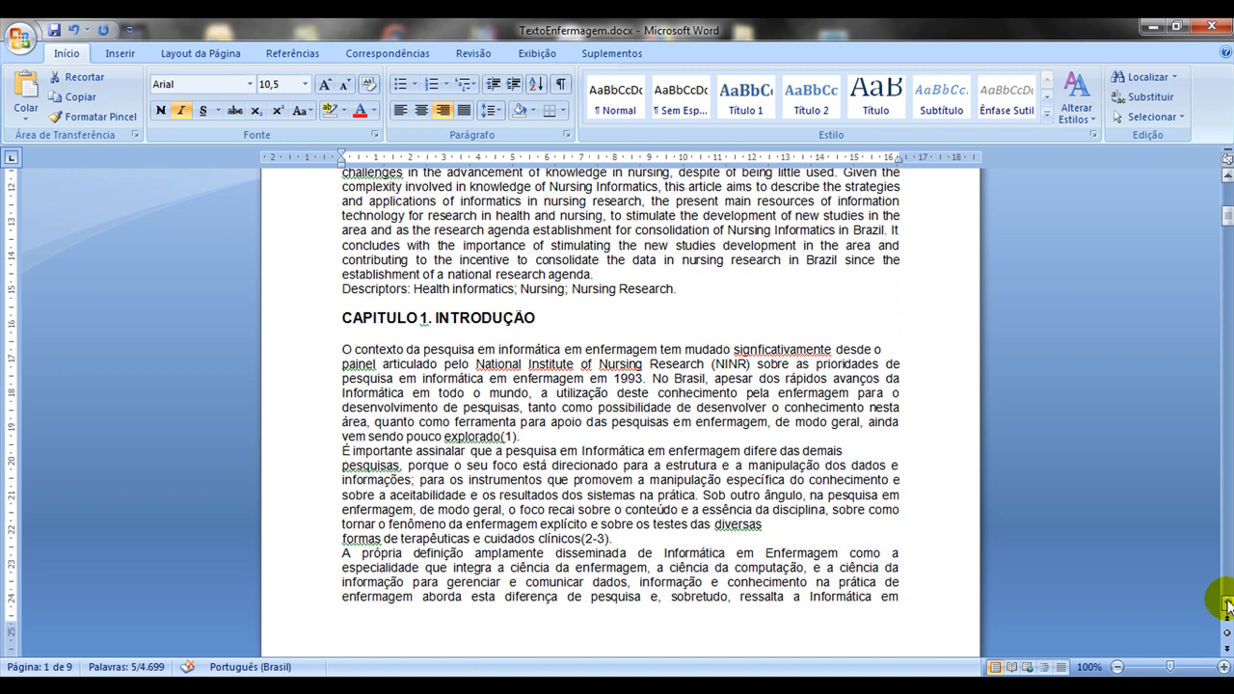
{"action": "left_click_drag", "start_coordinate": [342, 349], "coordinate": [652, 538]}
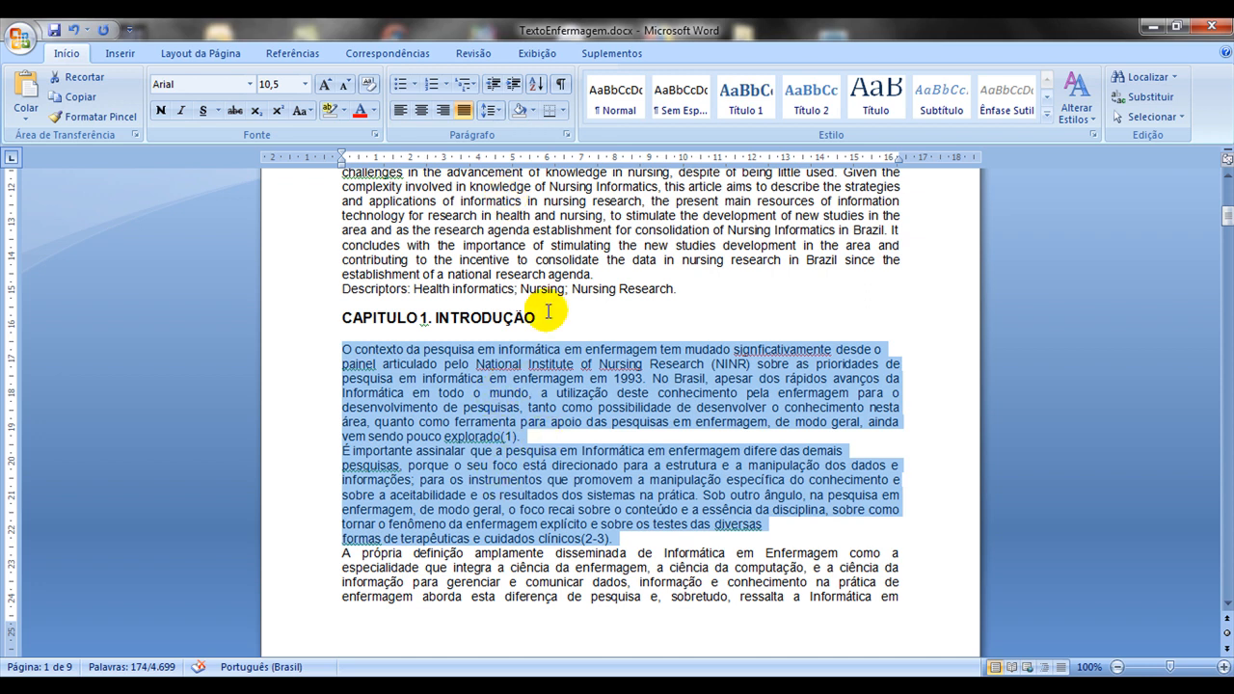
{"action": "left_click", "coordinate": [497, 114]}
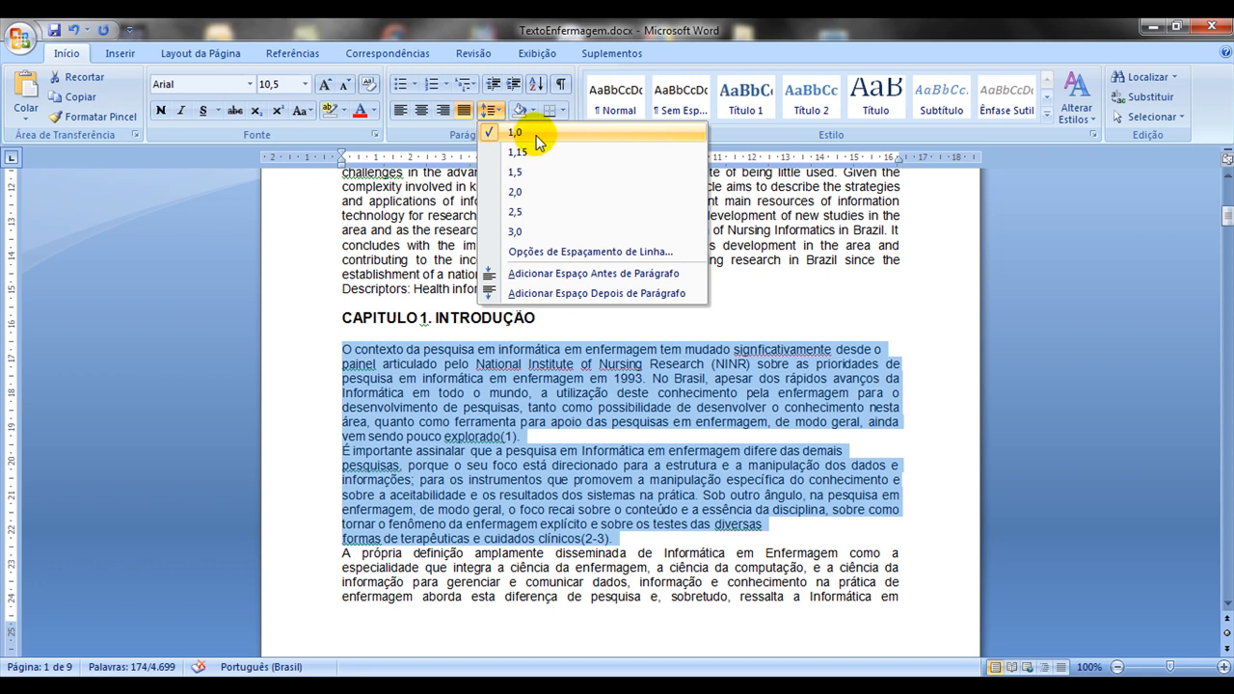
{"action": "left_click", "coordinate": [532, 194]}
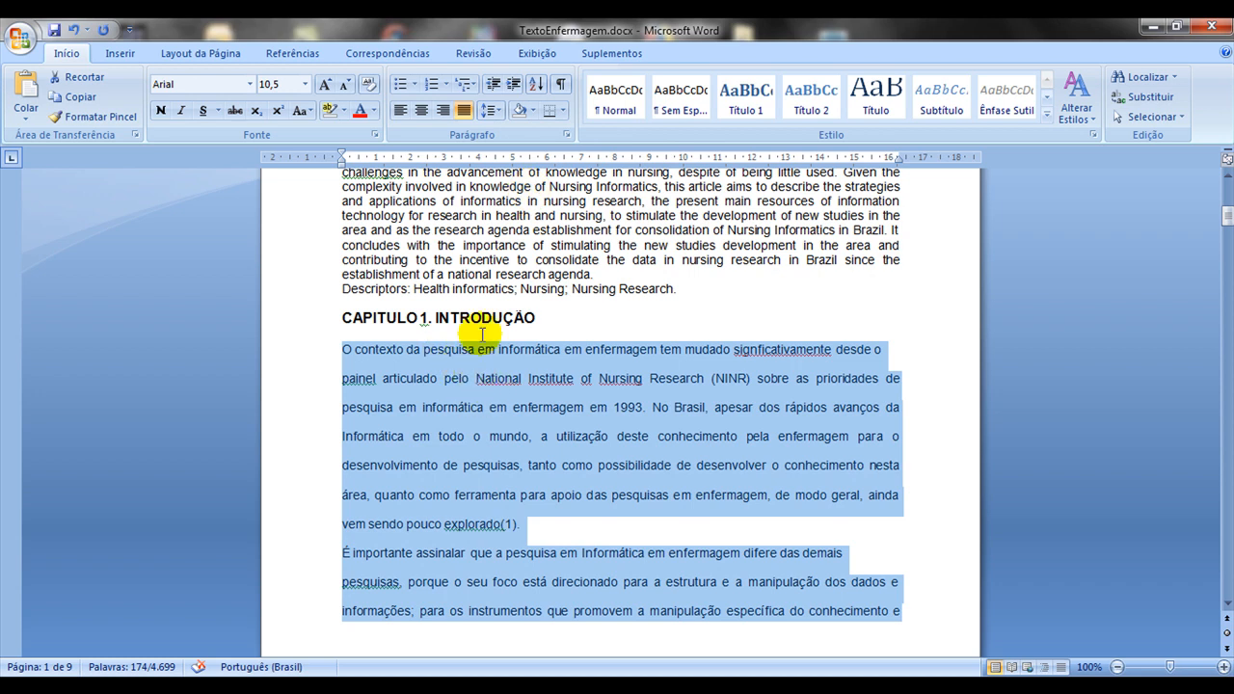
Step: Change the line spacing of the first two "CAPITULO 1. INTRODUÇÃO" paragraphs to 1,5
{"action": "left_click", "coordinate": [499, 117]}
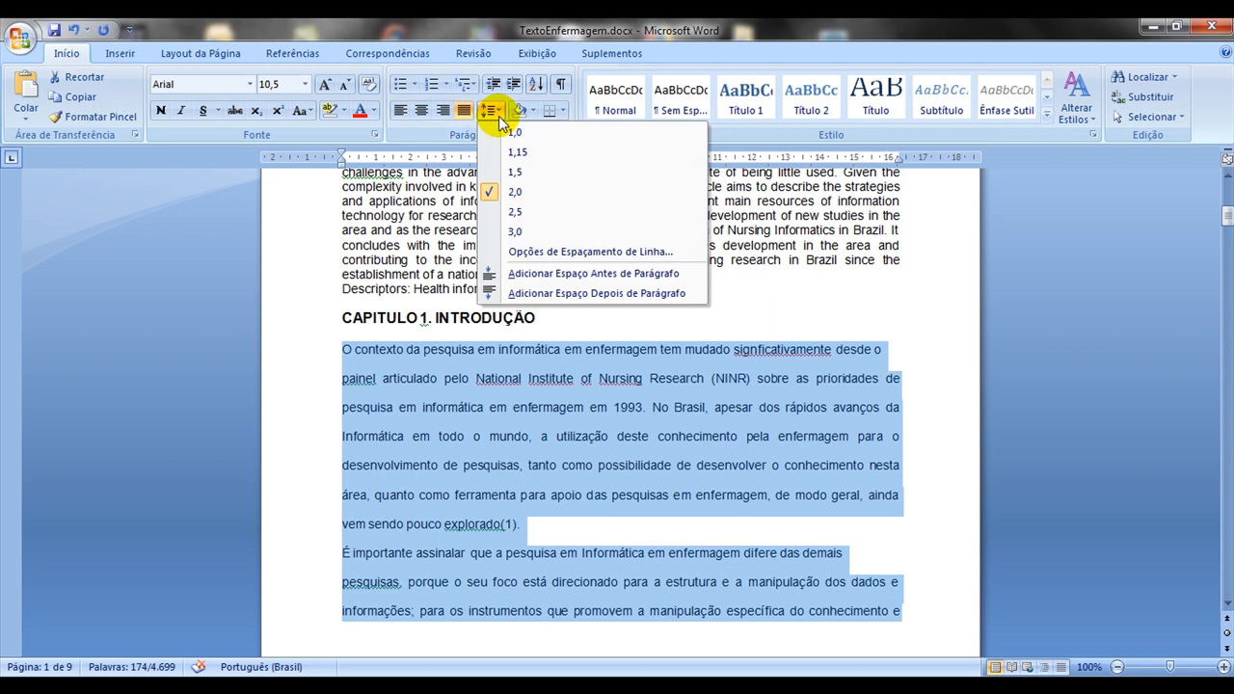
{"action": "left_click", "coordinate": [514, 174]}
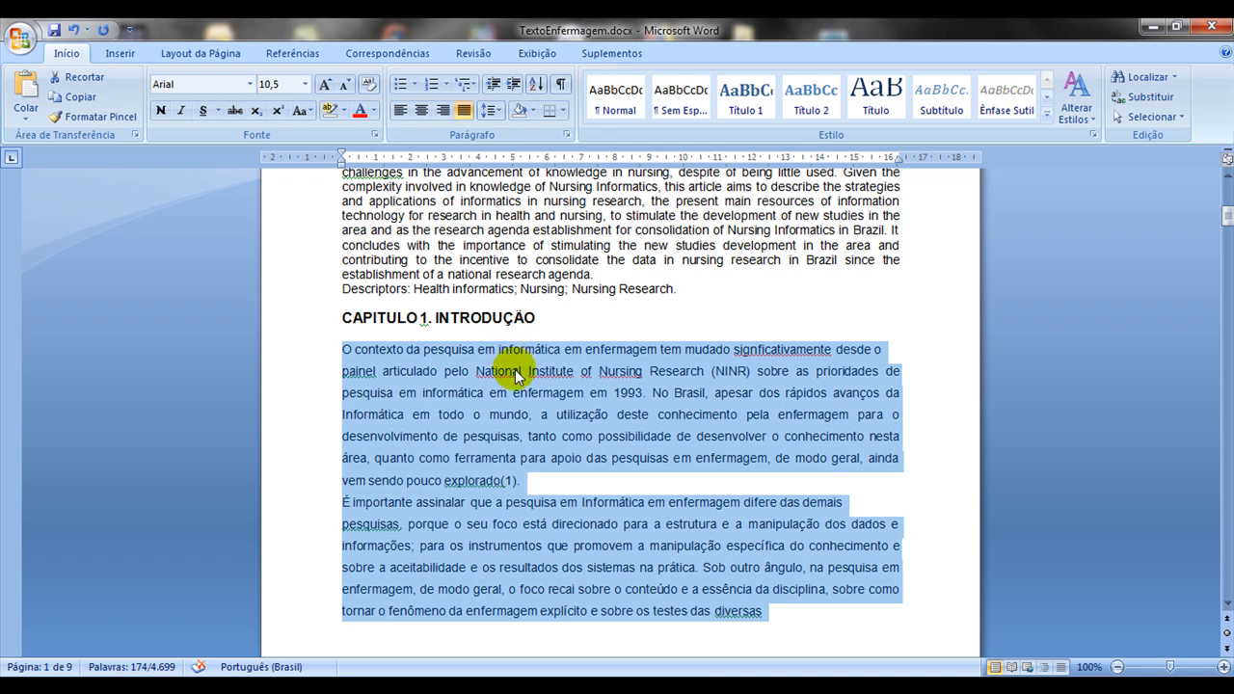
{"action": "left_click", "coordinate": [325, 377]}
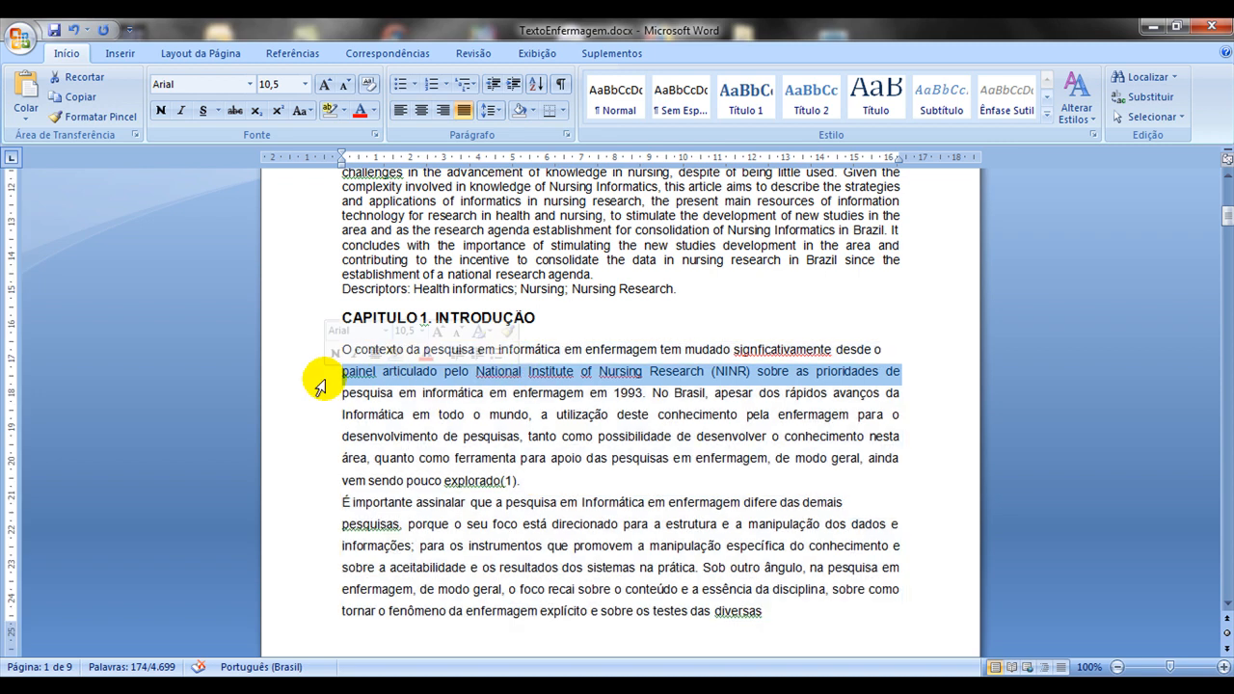
{"action": "left_click", "coordinate": [450, 440]}
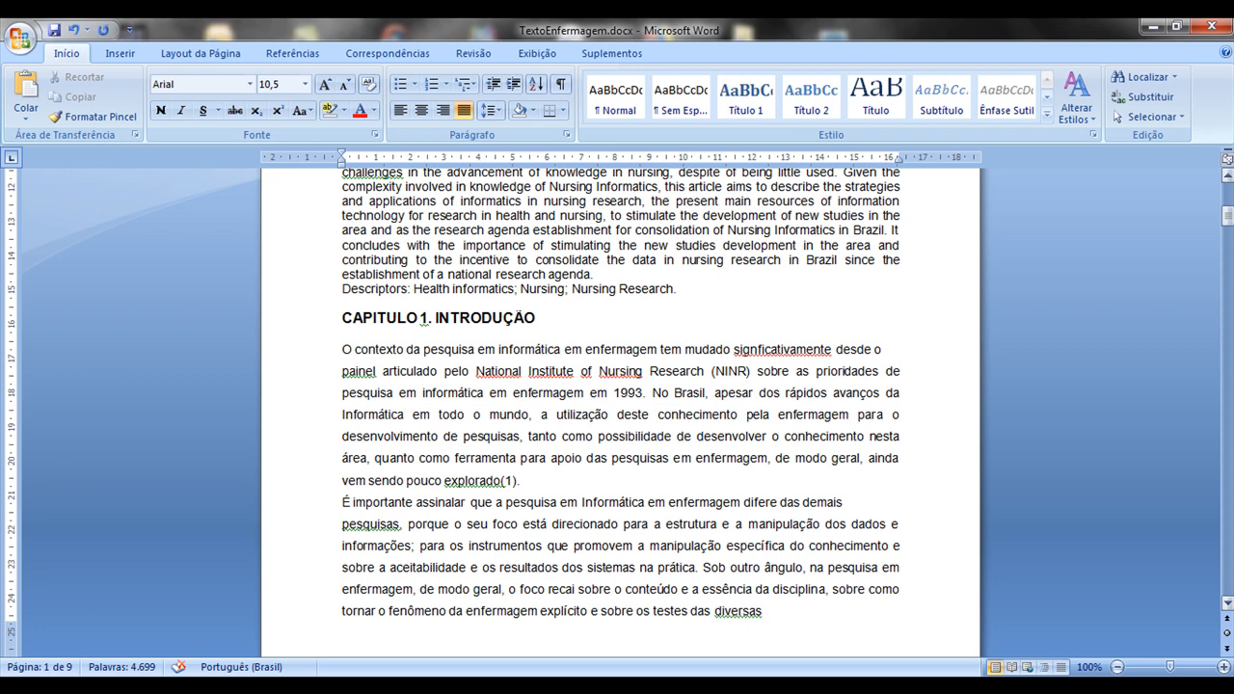
Step: Set the line spacing of the entire document to 1,5
{"action": "scroll", "coordinate": [620, 405], "scroll_direction": "down", "scroll_amount": 8}
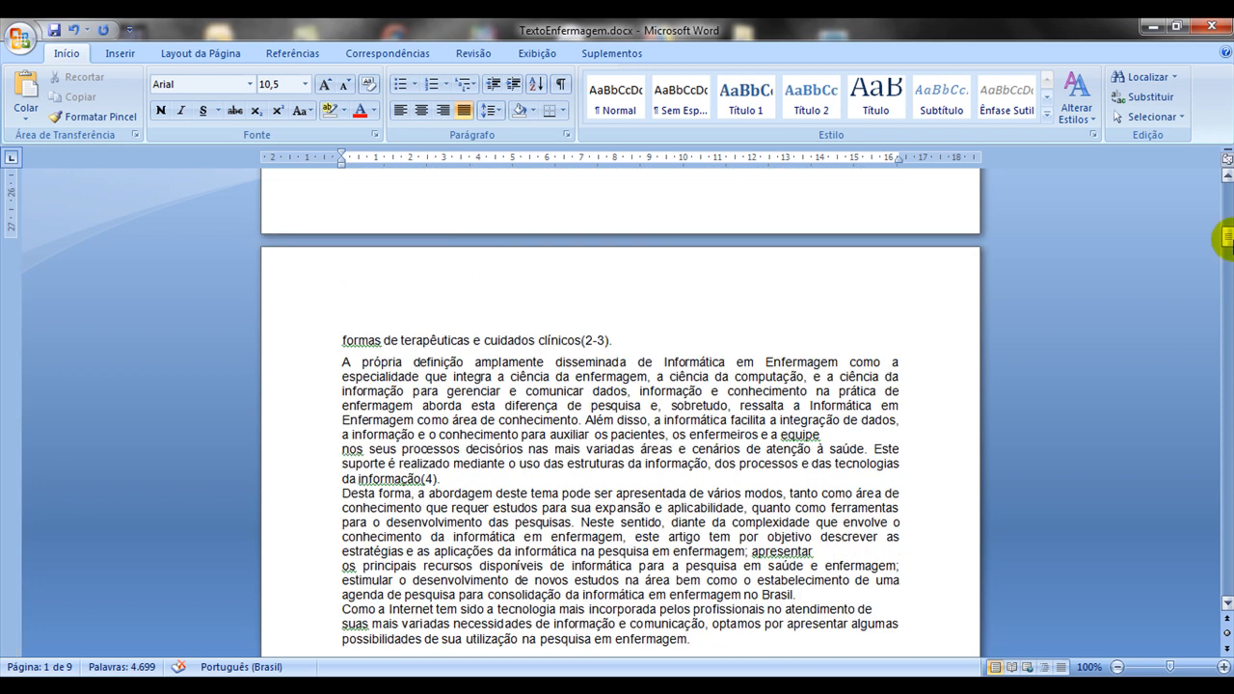
{"action": "left_click", "coordinate": [1228, 198]}
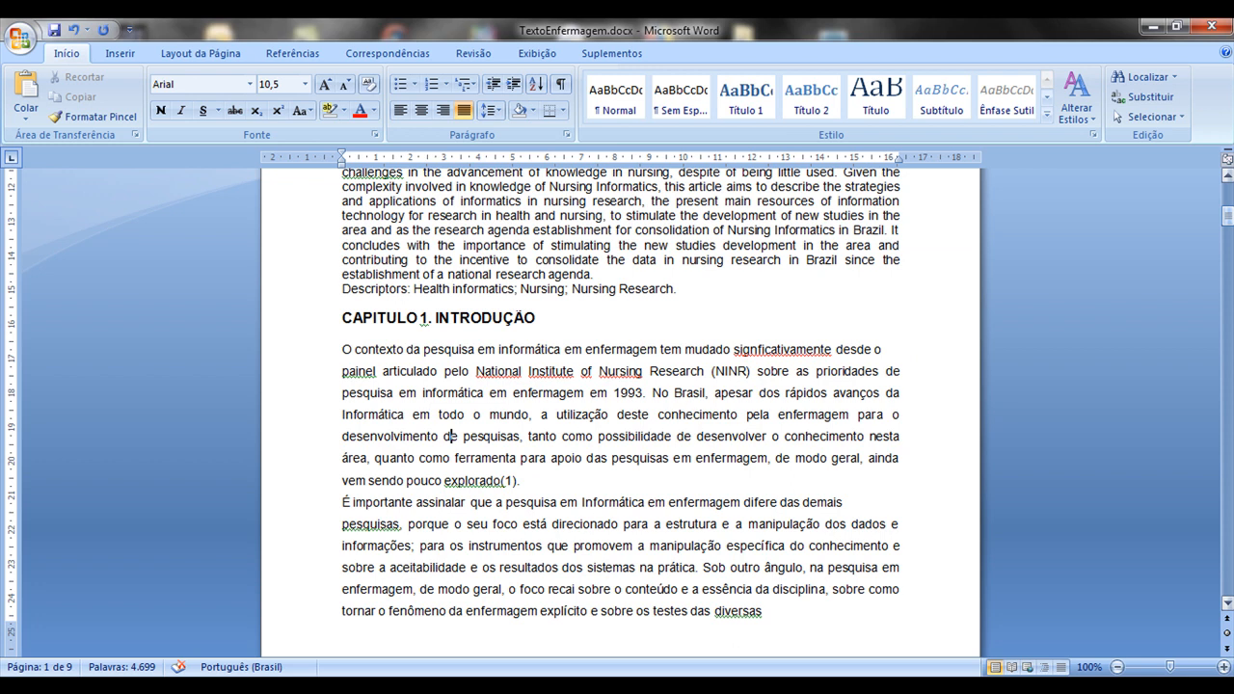
{"action": "key", "text": "ctrl+a"}
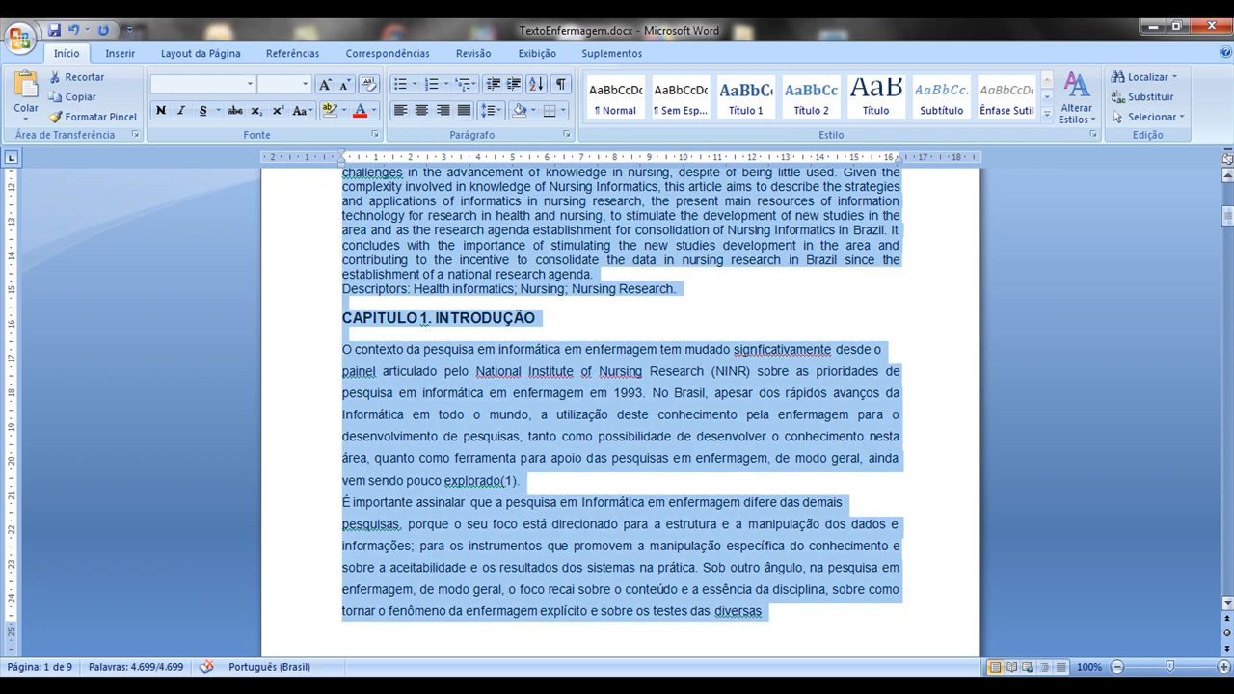
{"action": "left_click", "coordinate": [489, 111]}
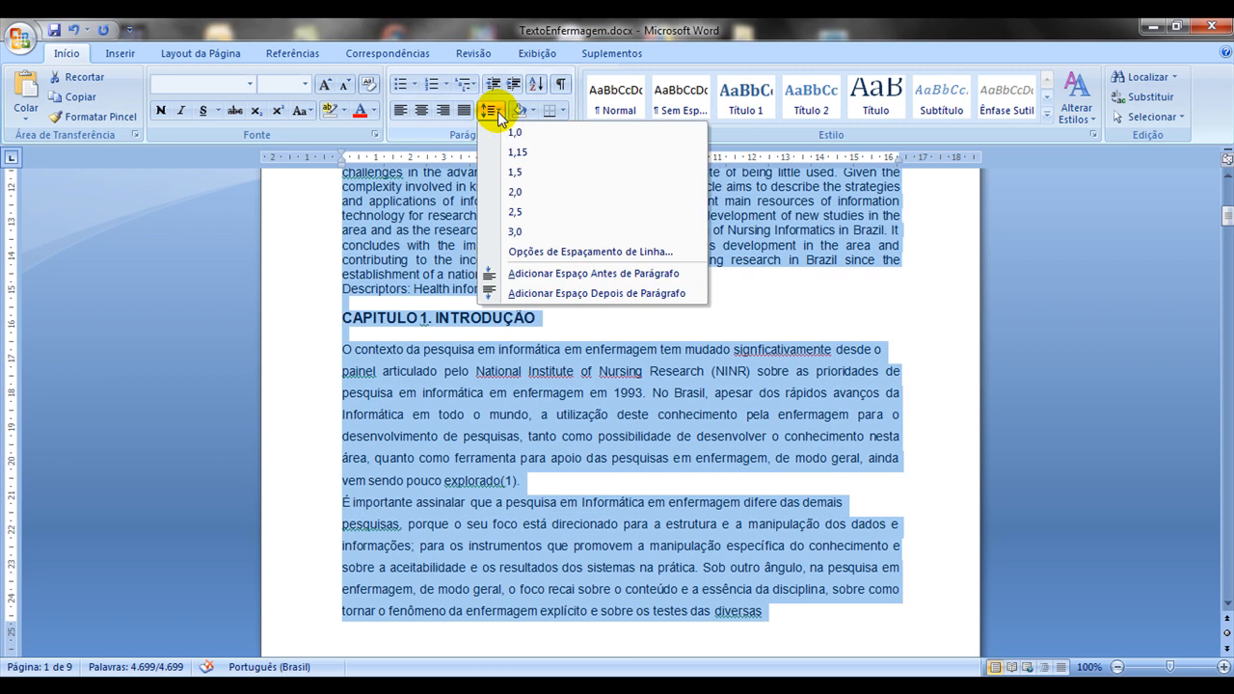
{"action": "left_click", "coordinate": [515, 173]}
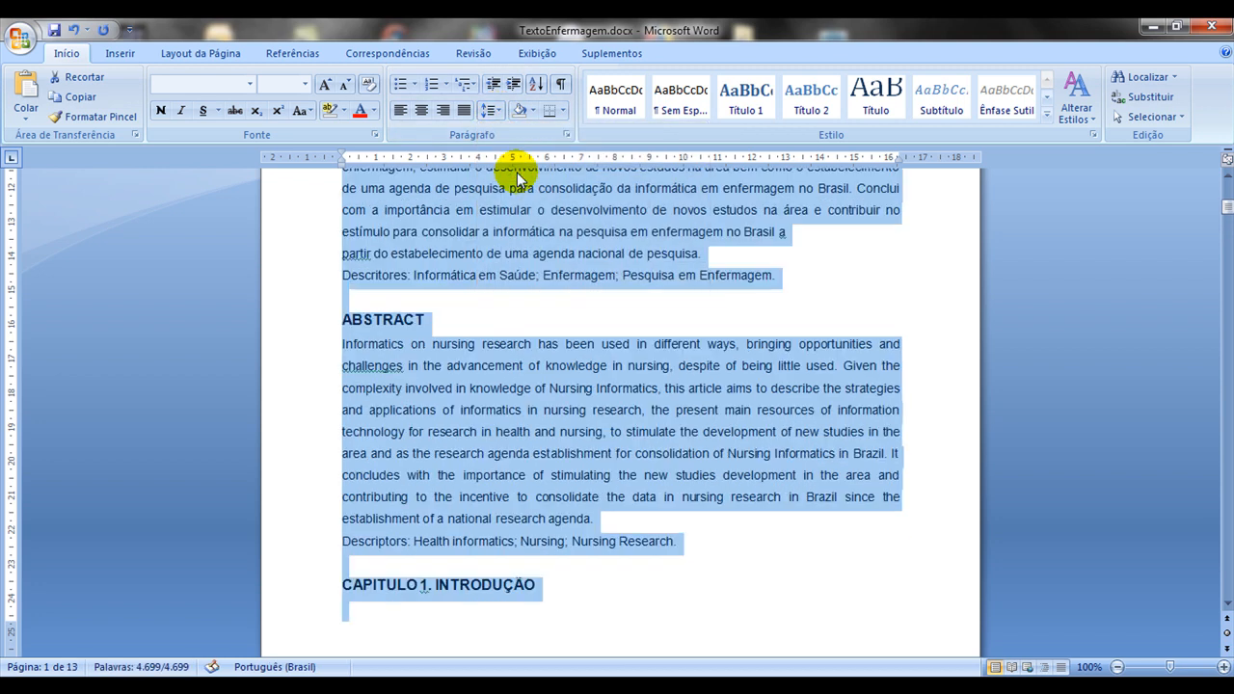
Step: Look through the pages of chapters 1 and 2 to check the line spacing across the document
{"action": "left_click", "coordinate": [1228, 546]}
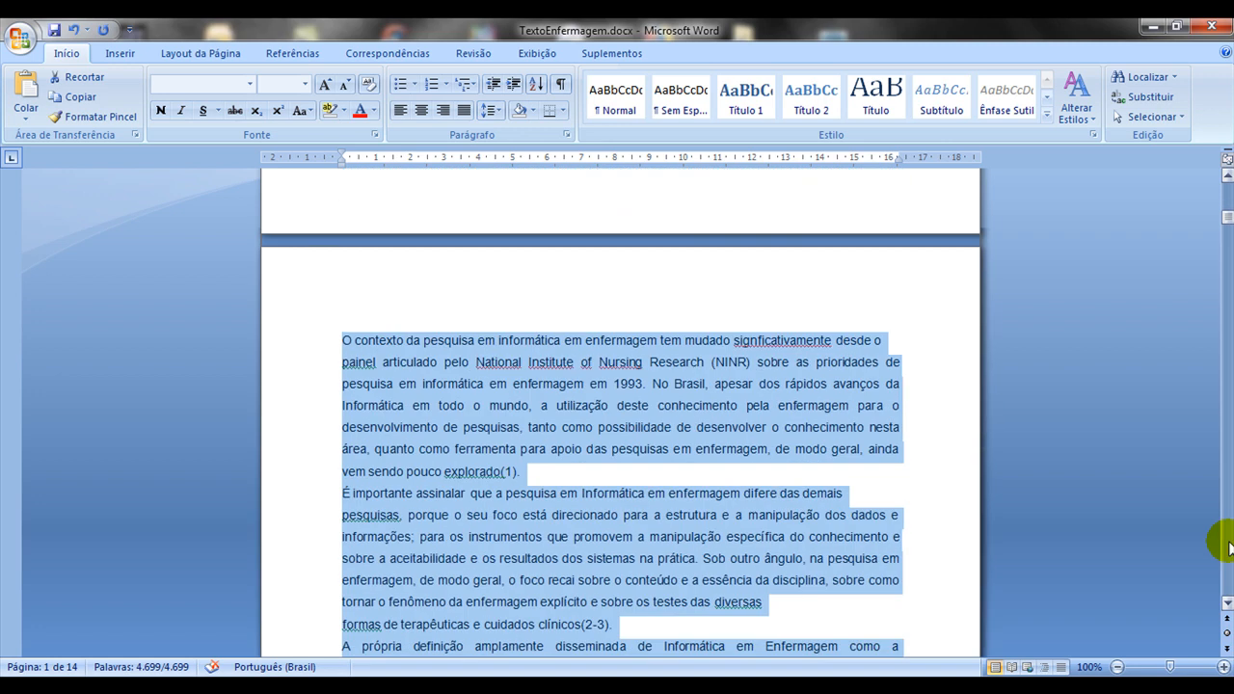
{"action": "left_click", "coordinate": [1228, 546]}
{"action": "left_click", "coordinate": [1228, 546]}
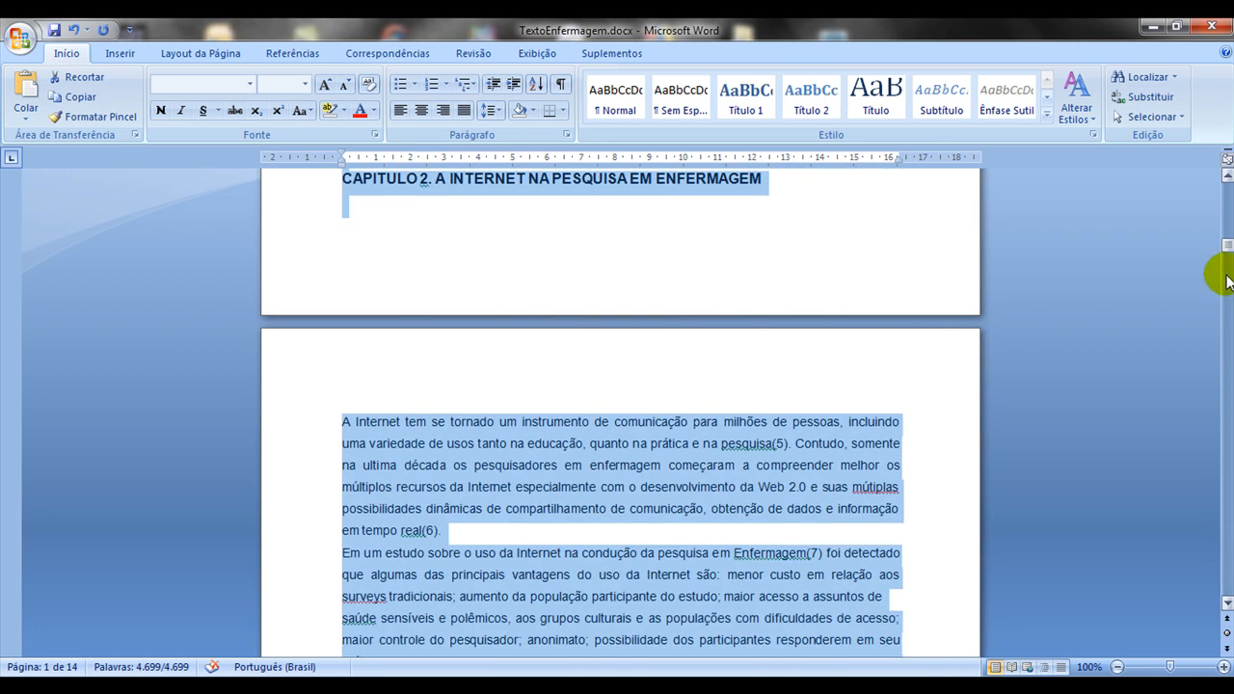
{"action": "left_click", "coordinate": [975, 394]}
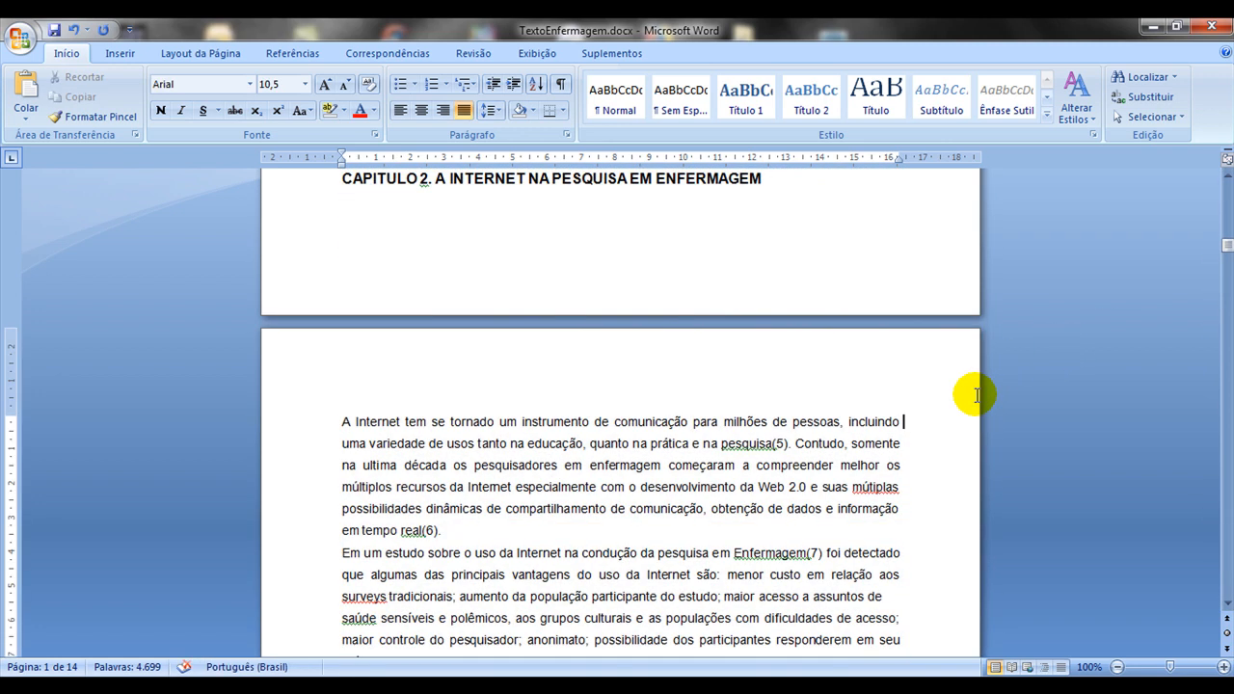
{"action": "left_click", "coordinate": [1227, 173]}
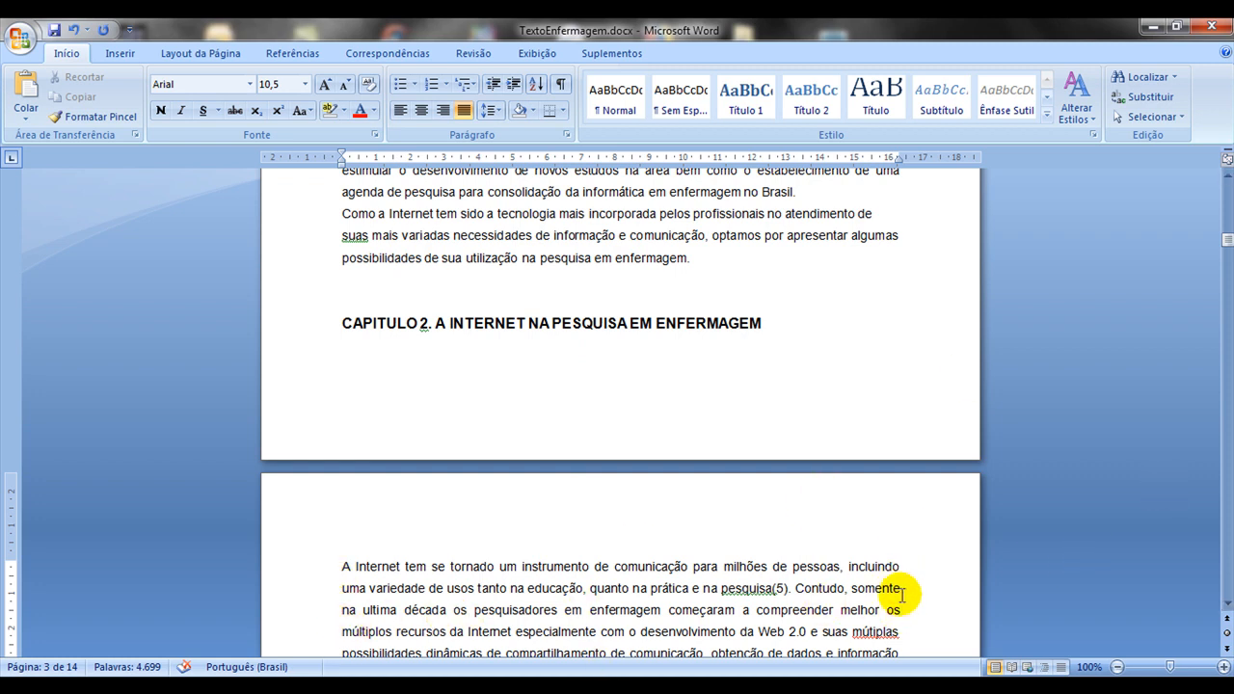
{"action": "left_click", "coordinate": [1227, 193]}
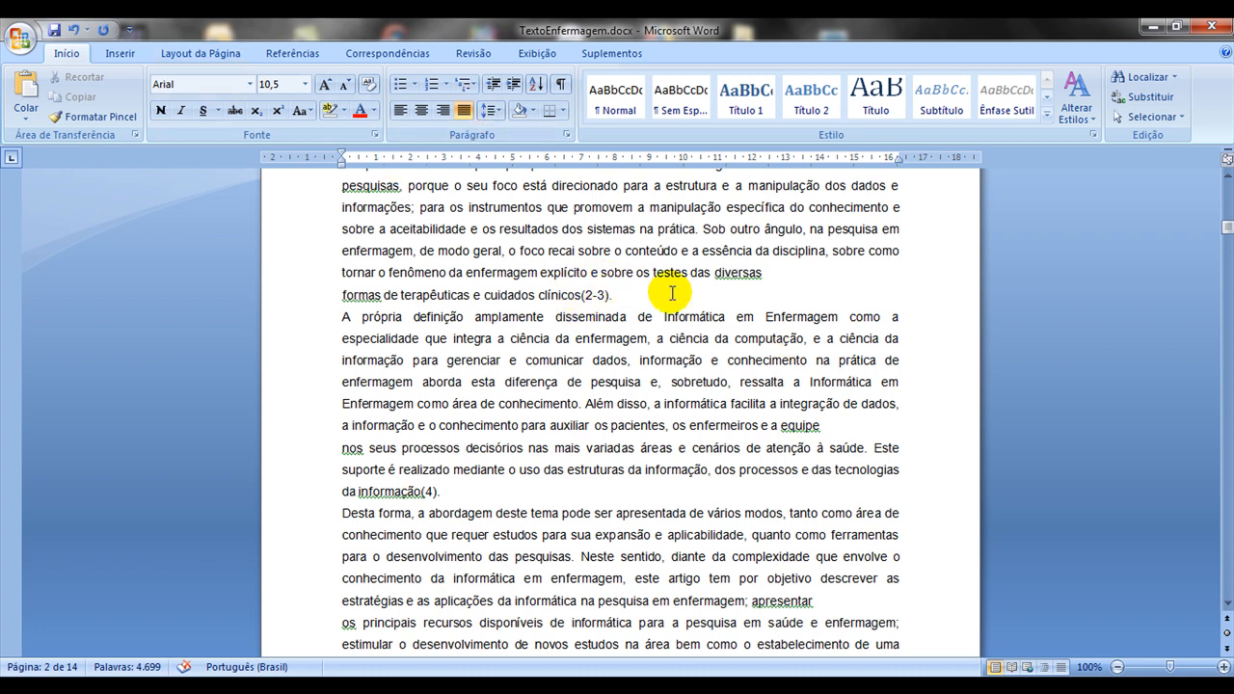
{"action": "scroll", "coordinate": [621, 405], "scroll_direction": "down", "scroll_amount": 15}
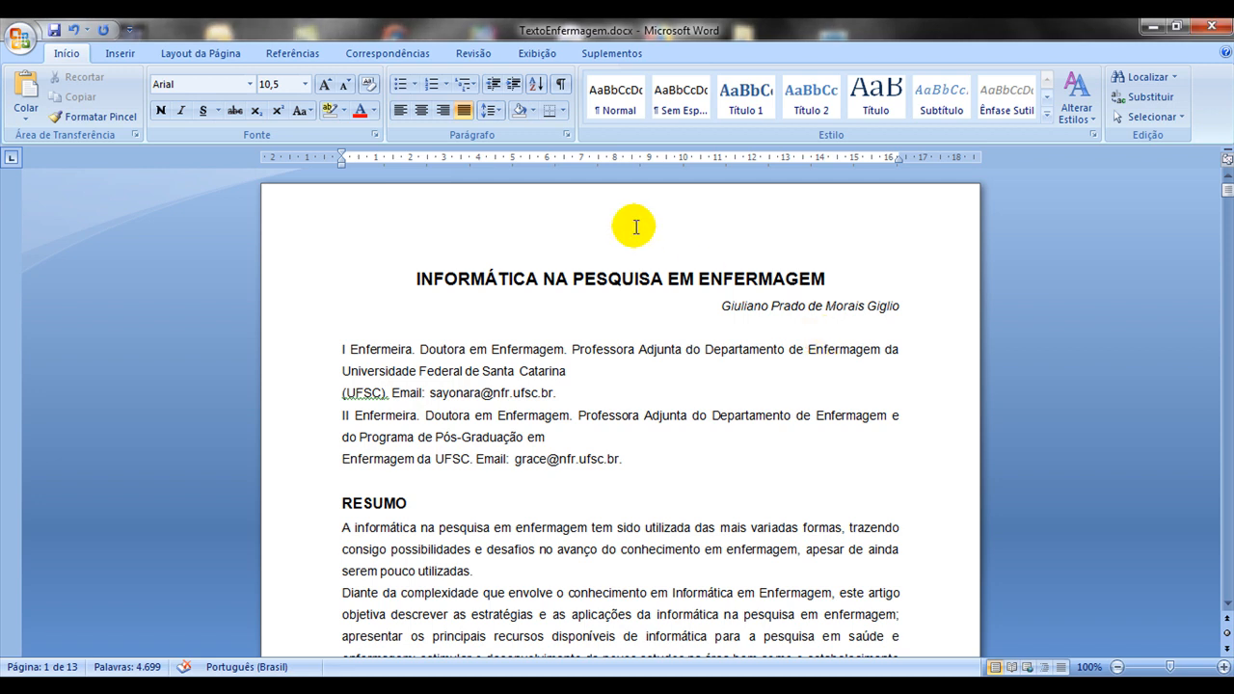
{"action": "left_click", "coordinate": [415, 86]}
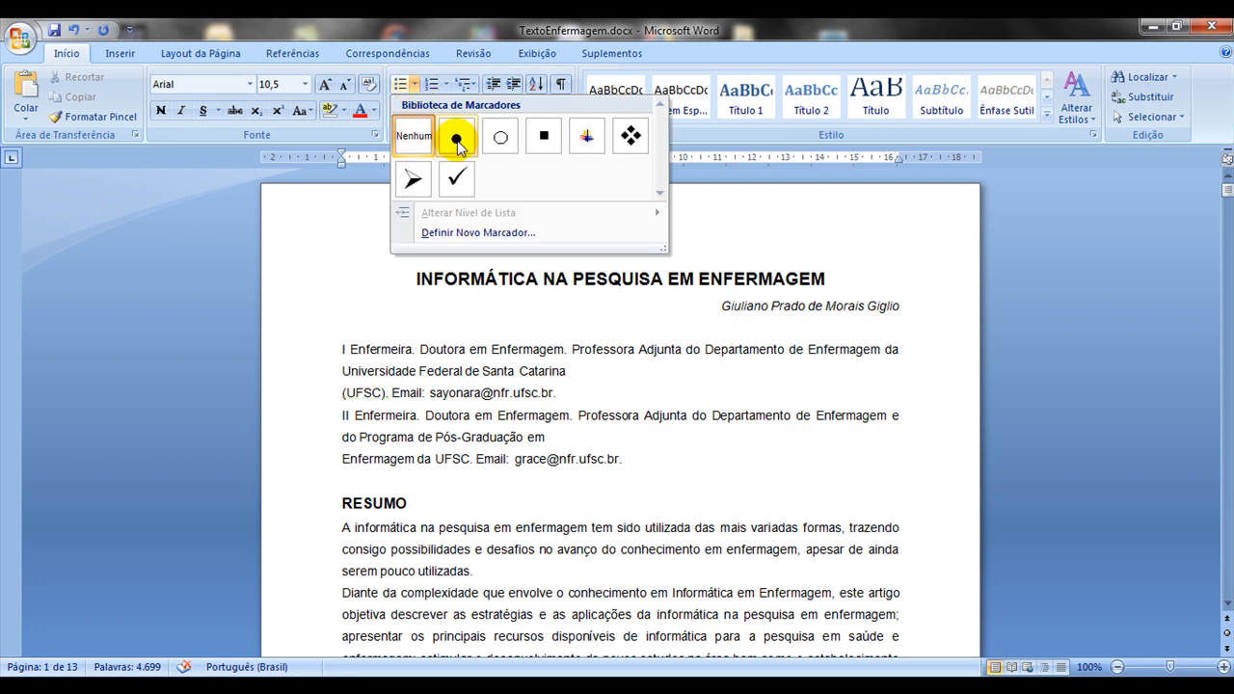
{"action": "left_click", "coordinate": [446, 84]}
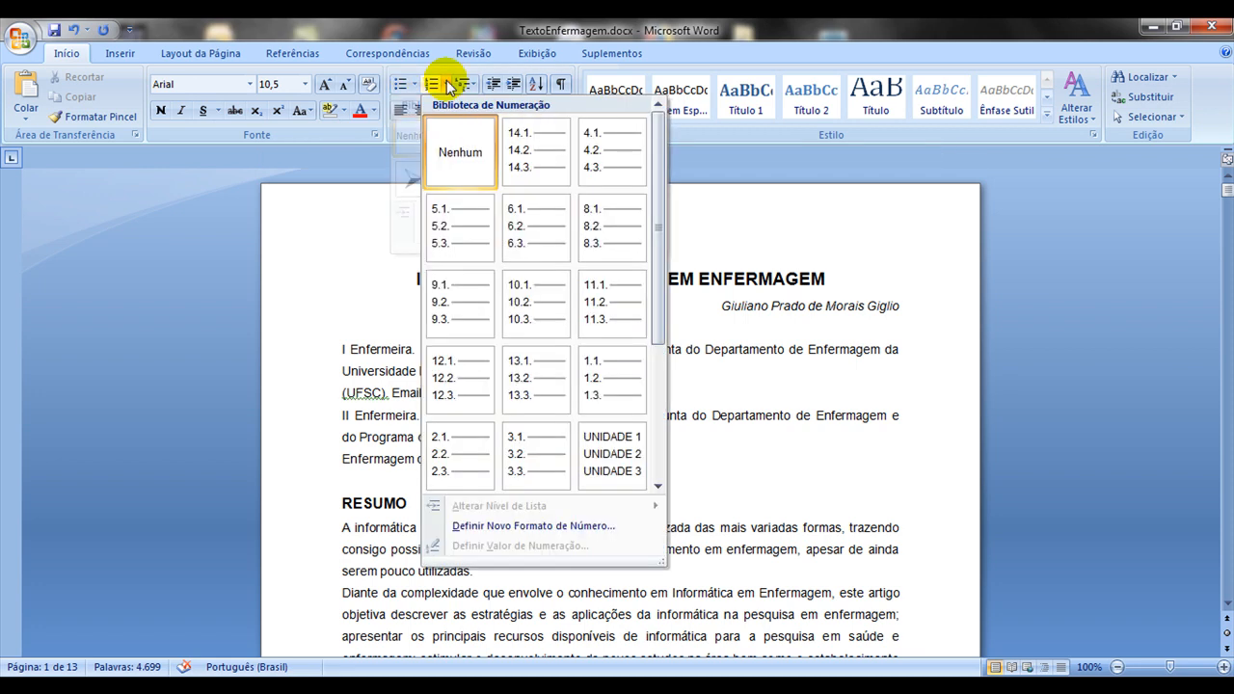
{"action": "left_click", "coordinate": [748, 412]}
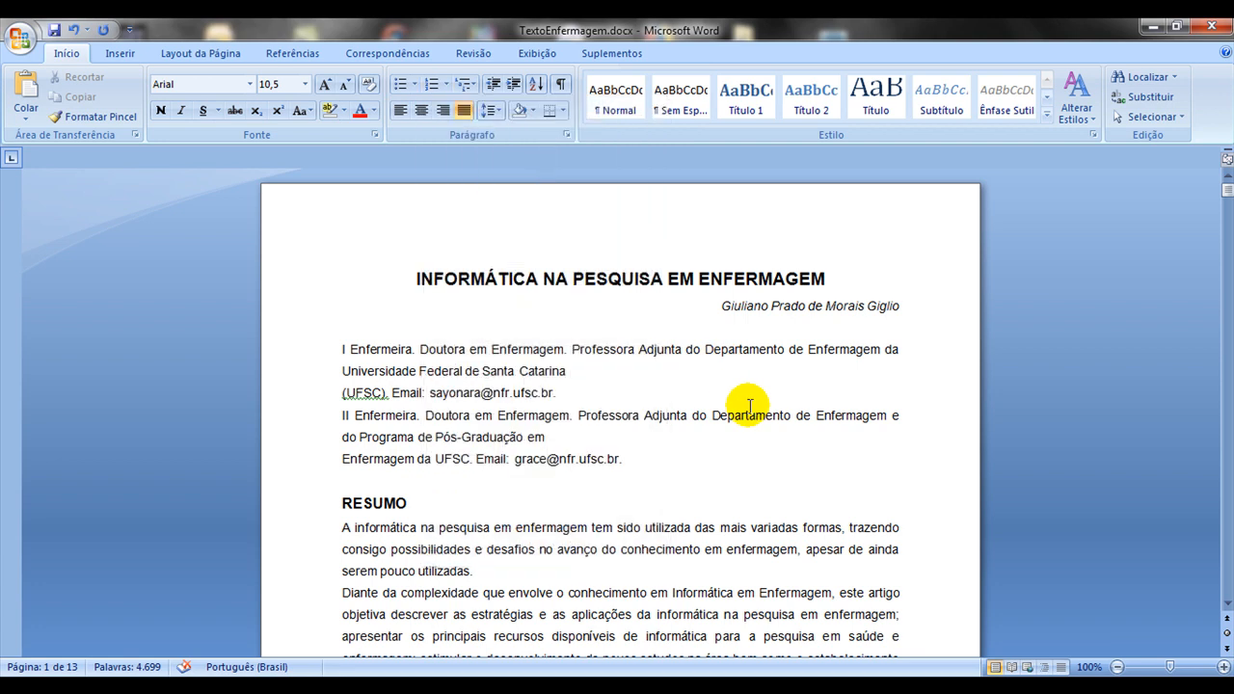
{"action": "left_click", "coordinate": [1228, 515]}
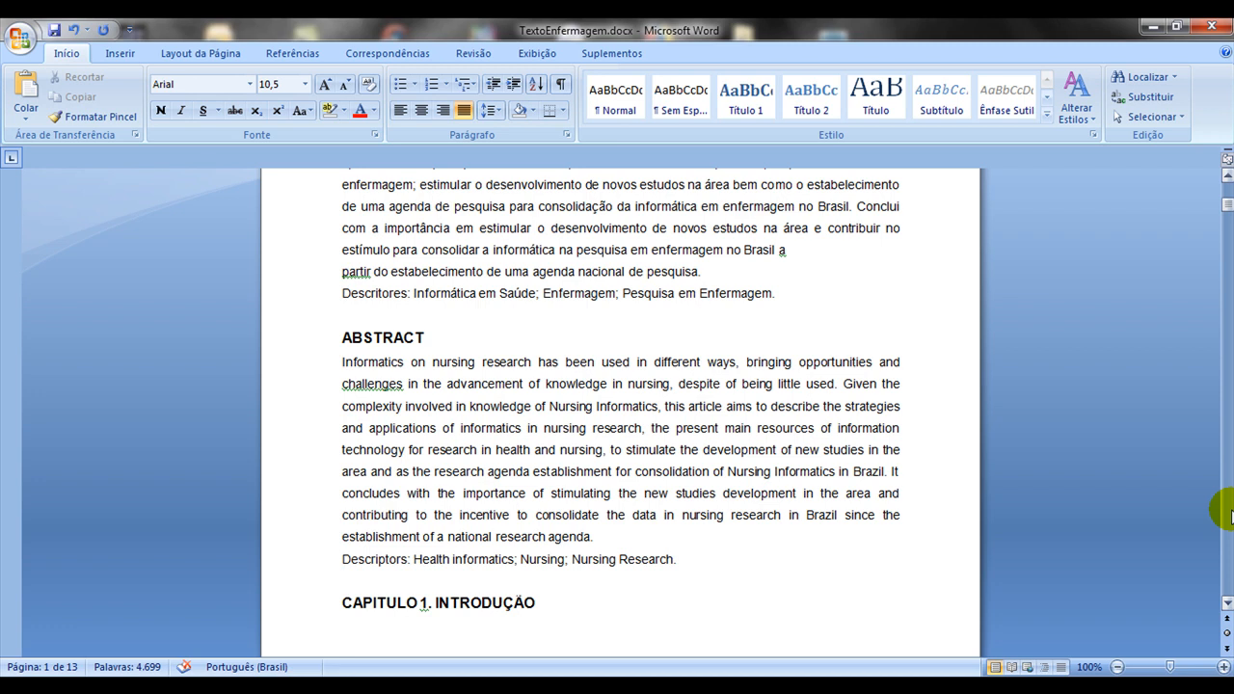
Step: Look through the document from the abstract to the "Orientações" list under Quadro 1, and view the available bullet styles
{"action": "left_click", "coordinate": [1228, 516]}
{"action": "left_click", "coordinate": [1228, 516]}
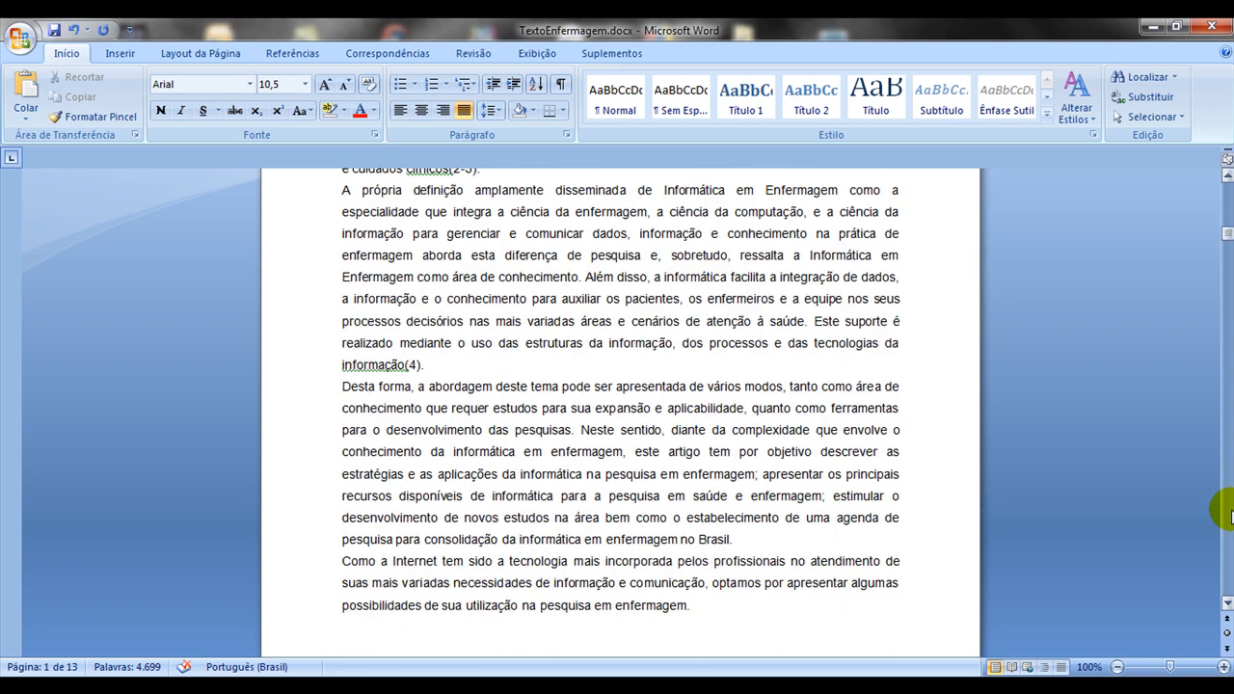
{"action": "left_click", "coordinate": [1228, 516]}
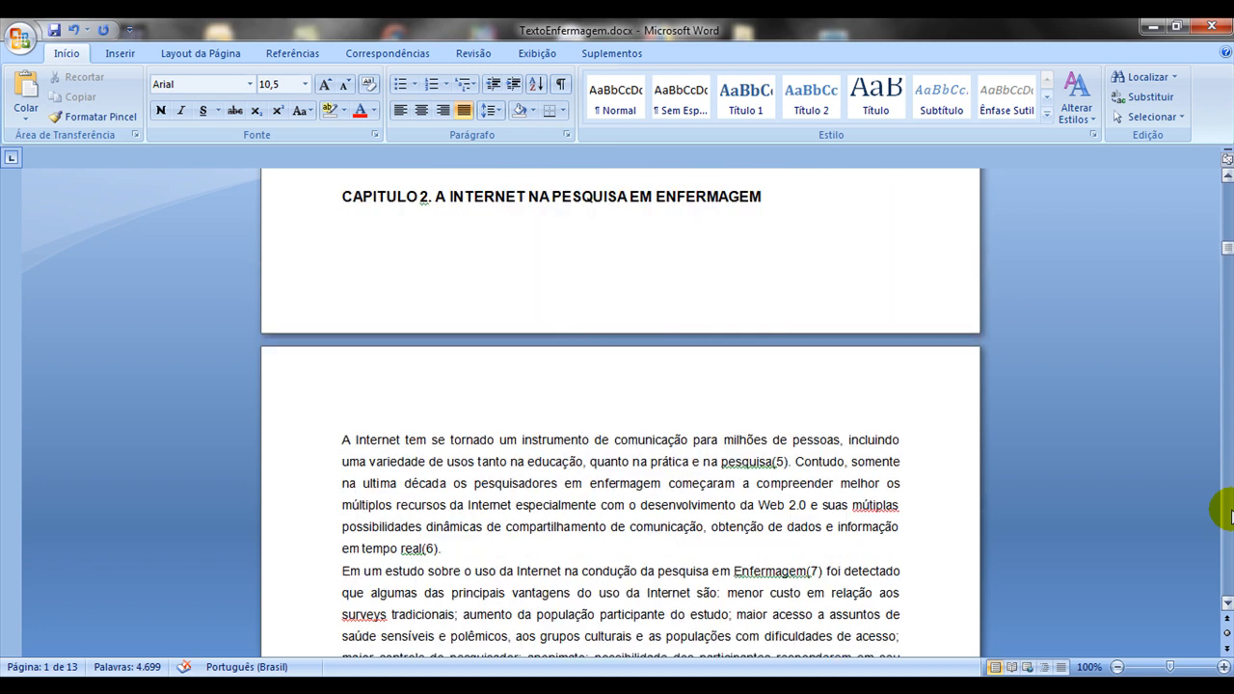
{"action": "left_click", "coordinate": [1227, 516]}
{"action": "left_click", "coordinate": [1228, 516]}
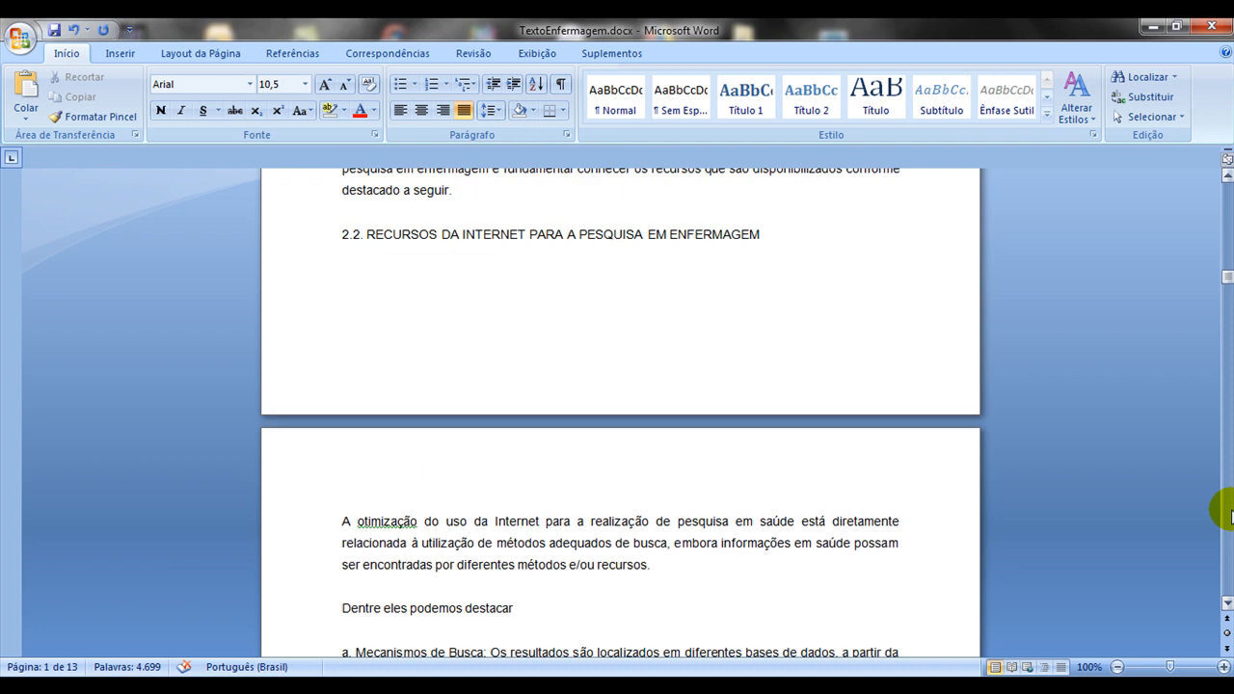
{"action": "left_click", "coordinate": [1228, 515]}
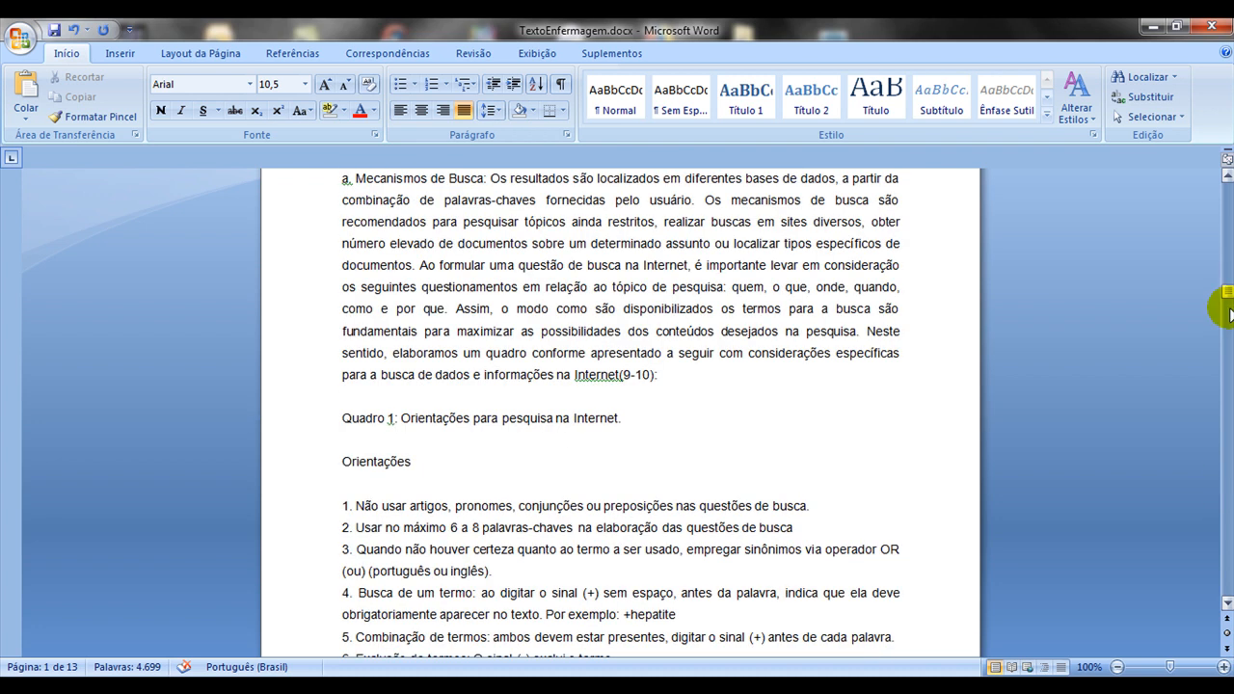
{"action": "left_click", "coordinate": [1227, 255]}
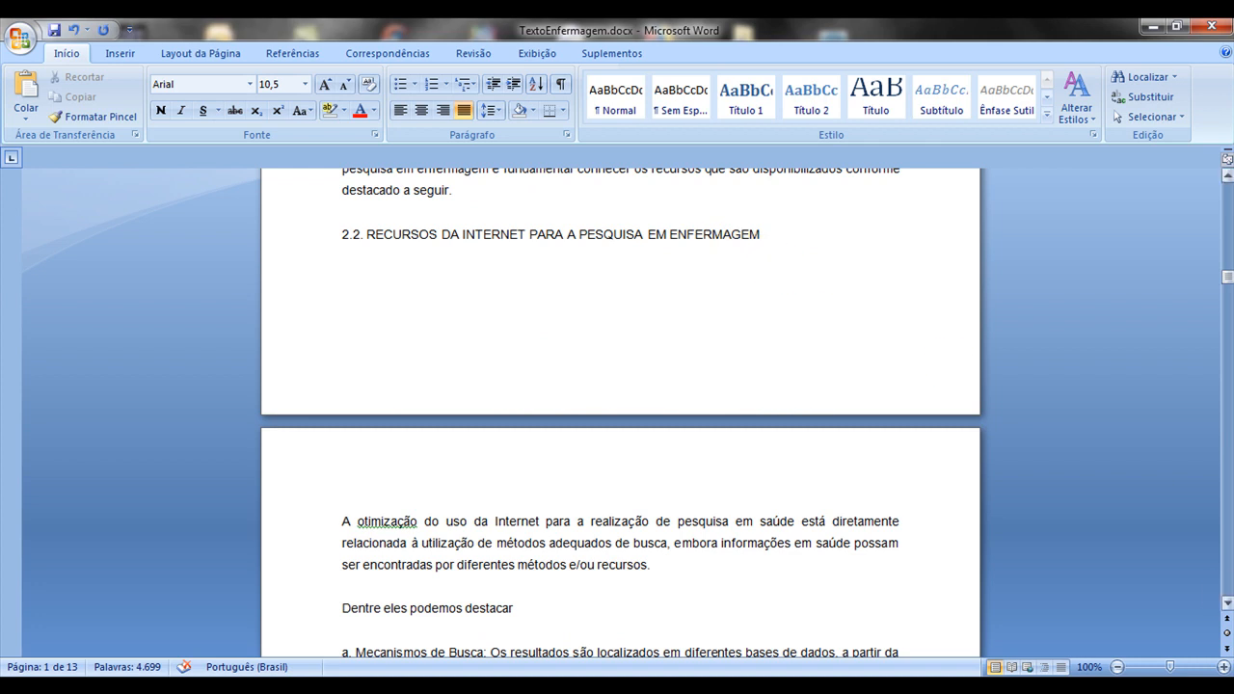
{"action": "left_click", "coordinate": [1227, 605]}
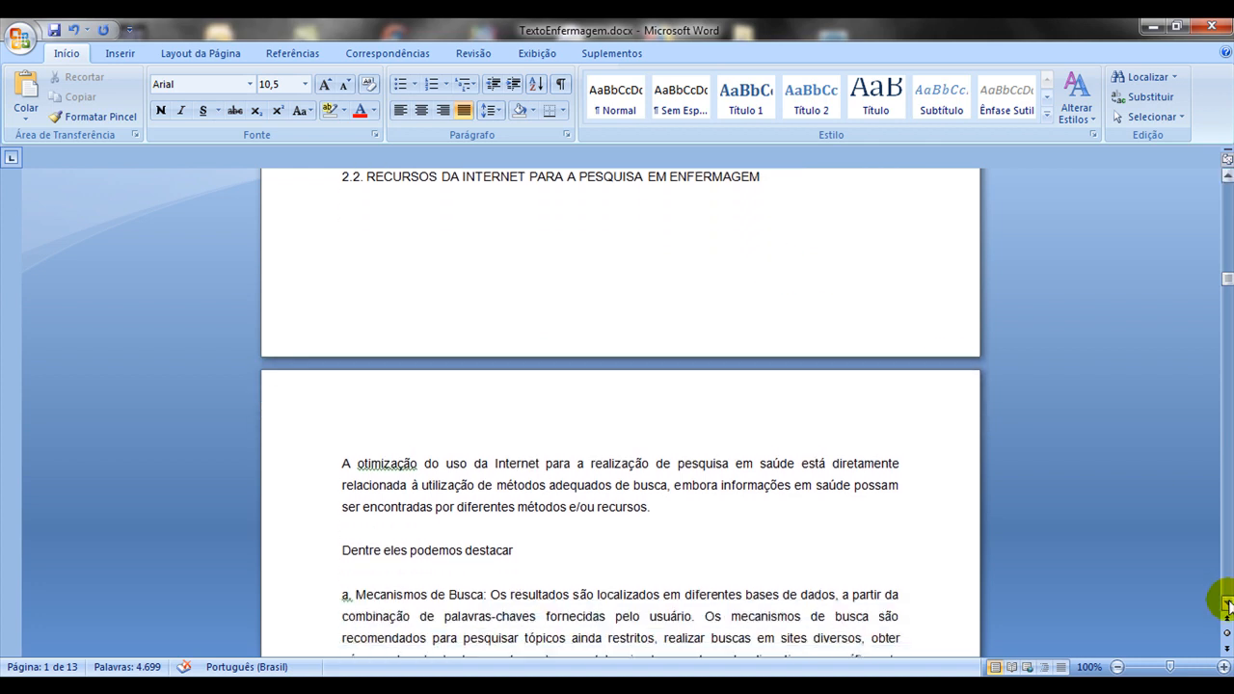
{"action": "left_click", "coordinate": [1227, 605]}
{"action": "left_click", "coordinate": [1226, 605]}
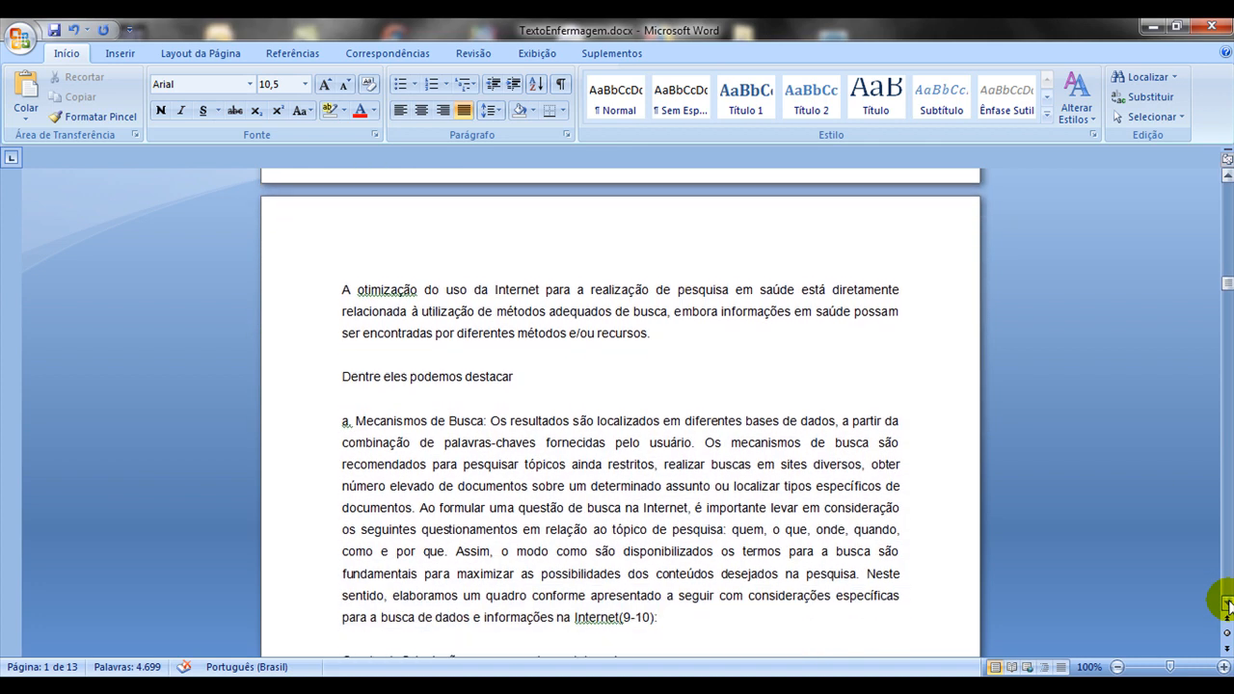
{"action": "left_click", "coordinate": [1227, 606]}
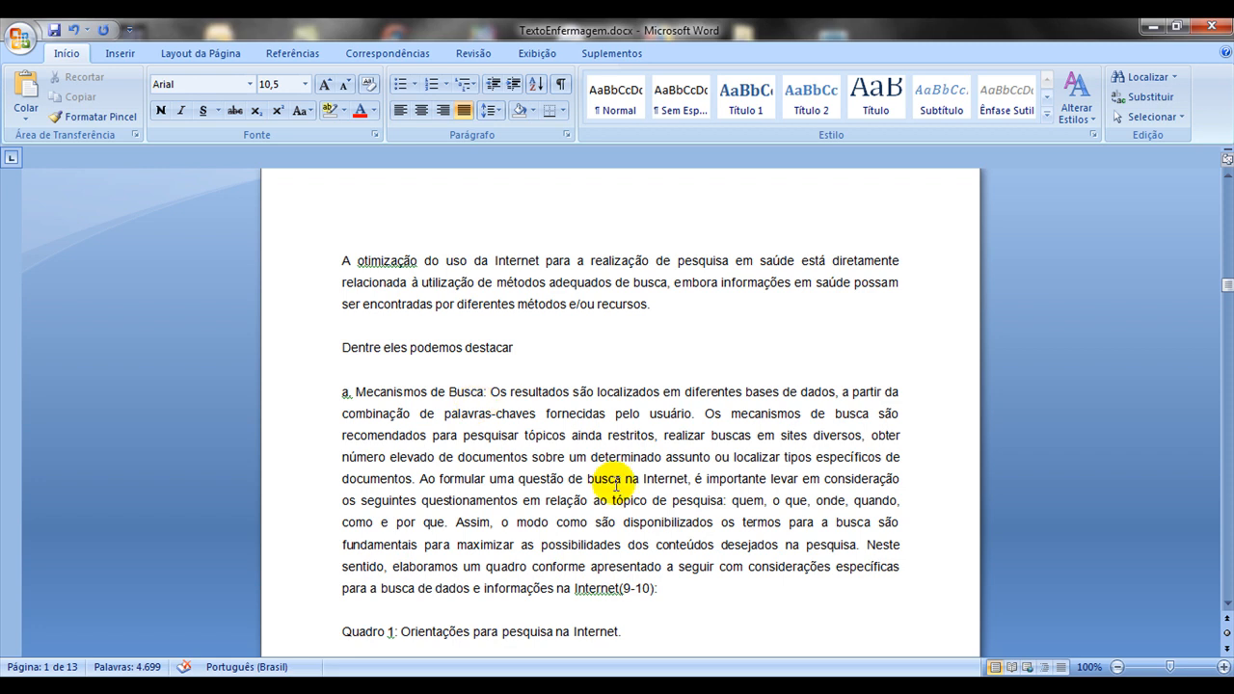
{"action": "left_click", "coordinate": [1226, 590]}
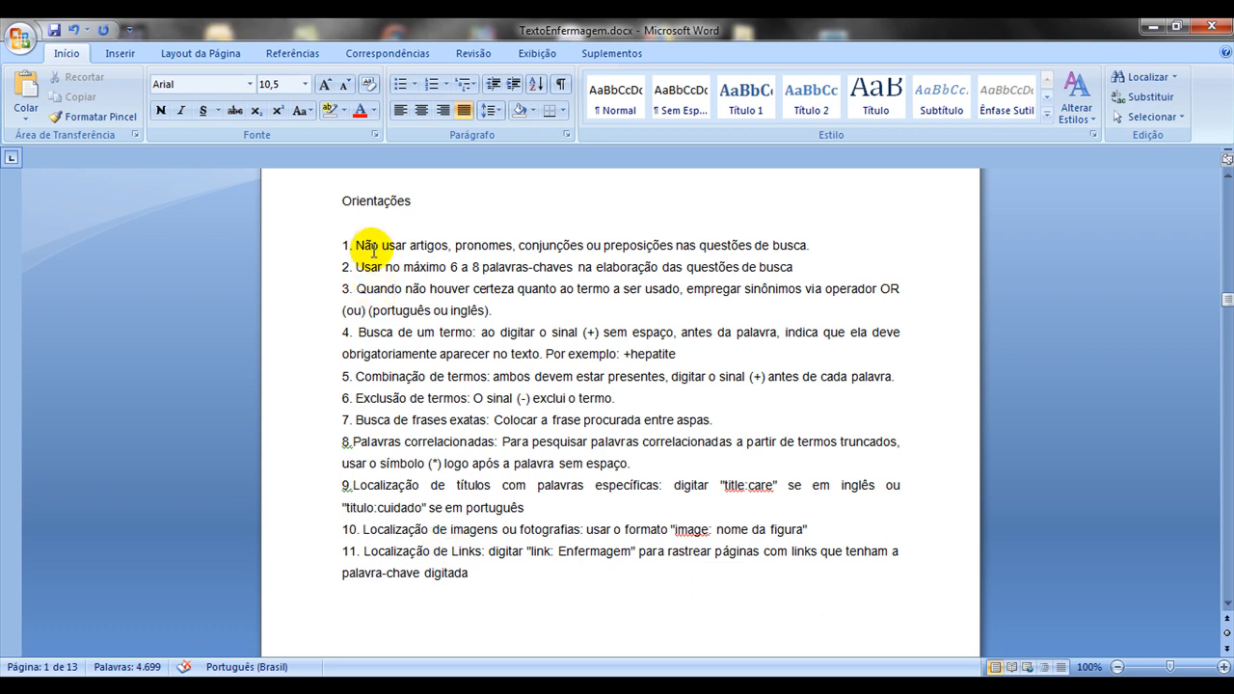
{"action": "left_click", "coordinate": [414, 85]}
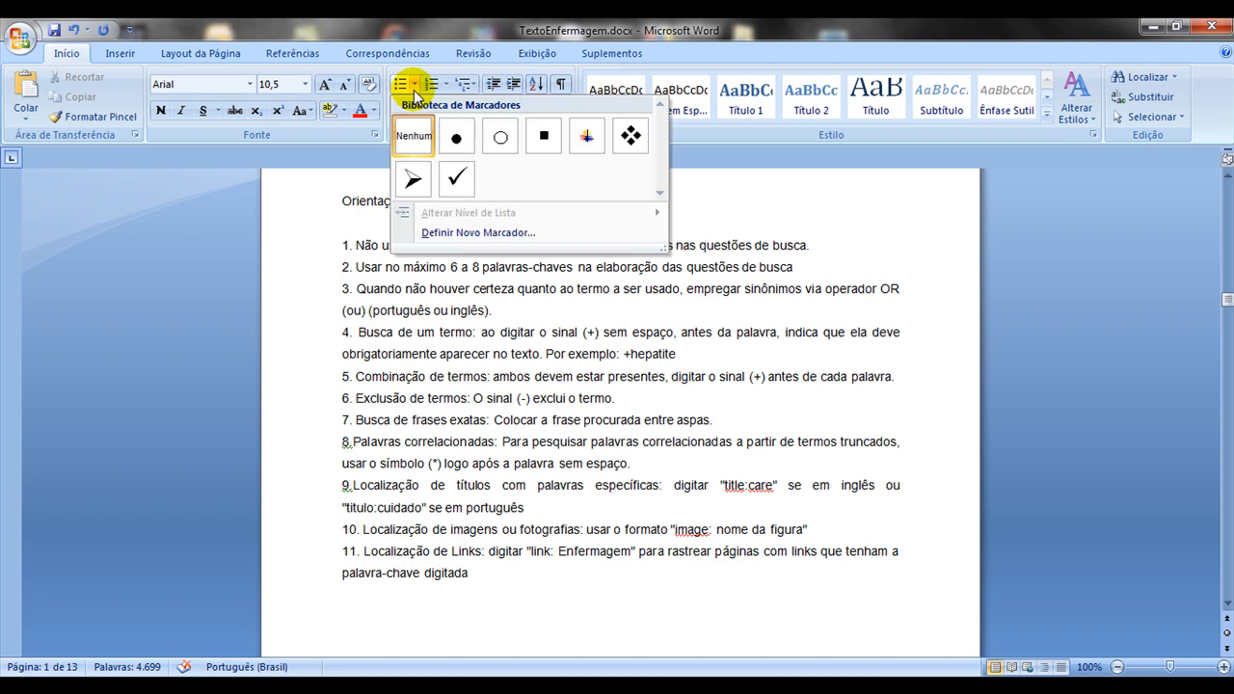
{"action": "left_click", "coordinate": [492, 26]}
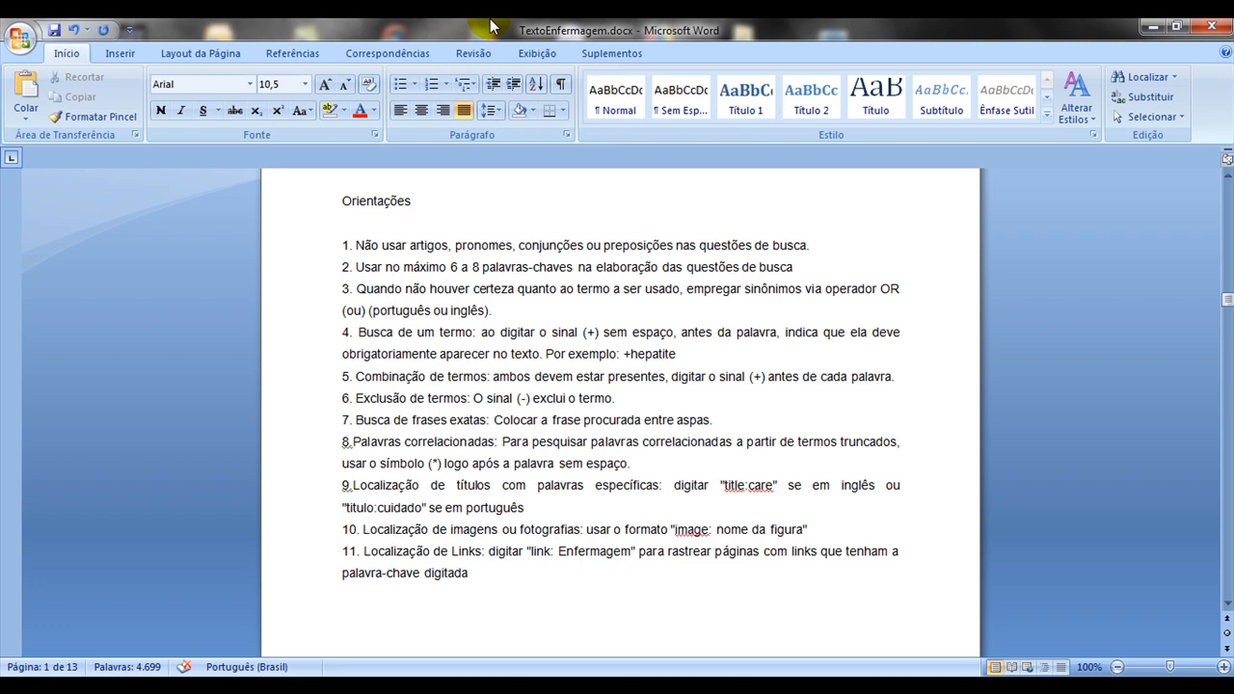
Step: Add the manually numbered item "12. Proximo elemento" at the end of the "Orientações" list
{"action": "left_click", "coordinate": [345, 245]}
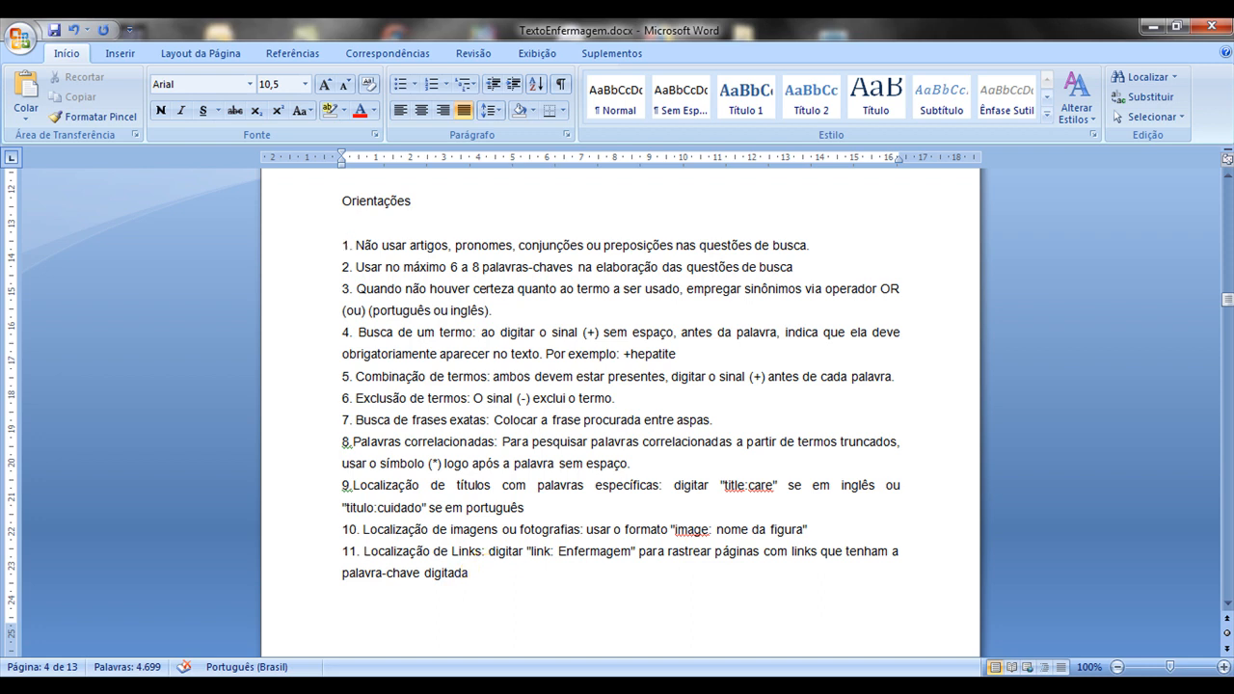
{"action": "type", "text": "12."}
{"action": "type", "text": " Porximo"}
{"action": "key", "text": "BackSpace"}
{"action": "key", "text": "BackSpace"}
{"action": "key", "text": "BackSpace"}
{"action": "key", "text": "BackSpace"}
{"action": "key", "text": "BackSpace"}
{"action": "key", "text": "BackSpace"}
{"action": "type", "text": "roximo"}
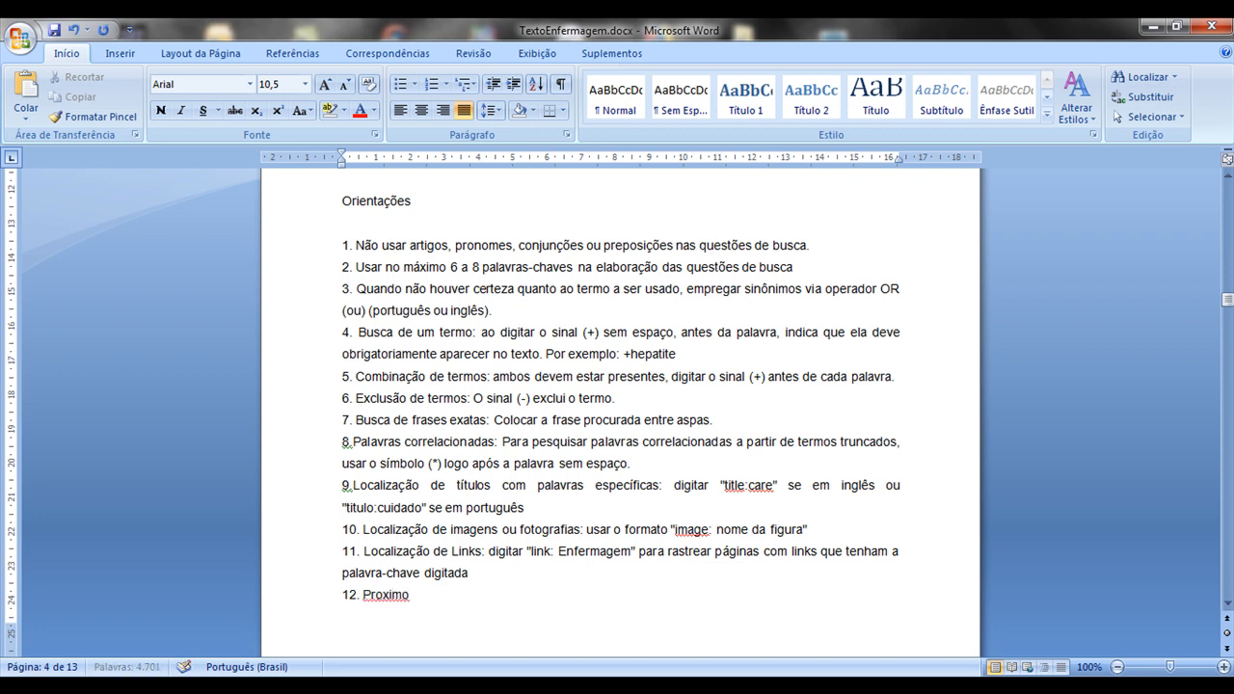
{"action": "type", "text": " elemento"}
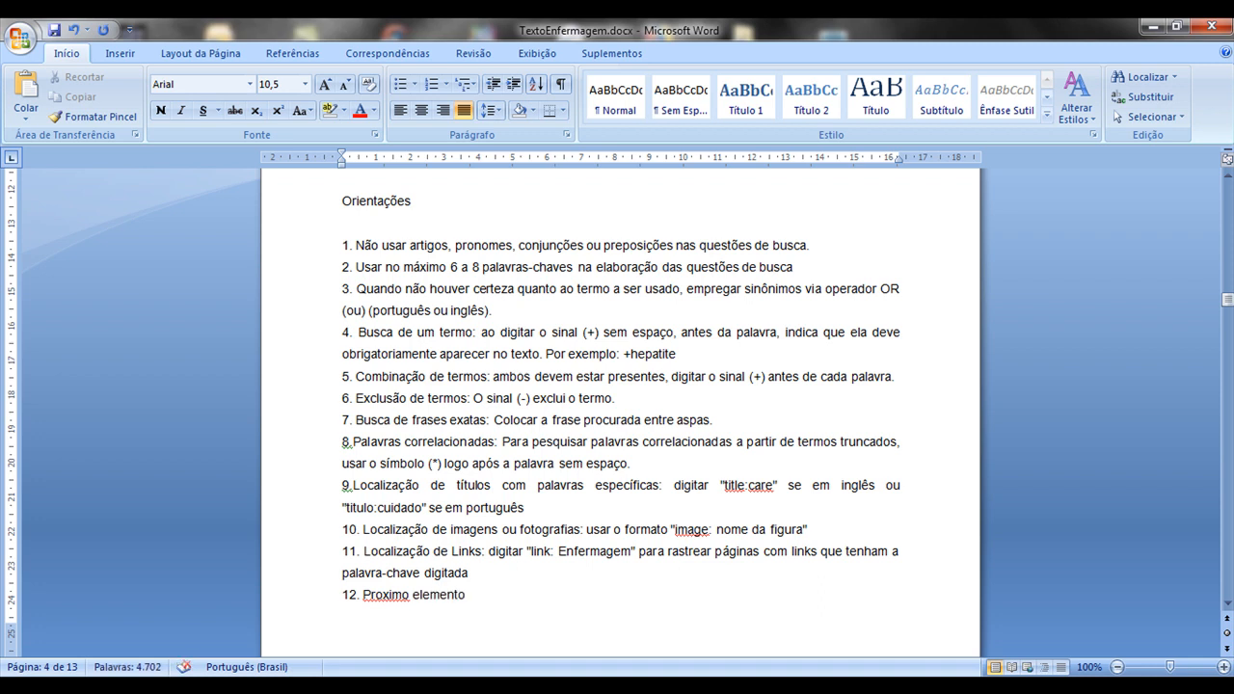
Step: Insert the manually numbered item "8. Mais um elemento" after item 7, "Busca de frases exatas"
{"action": "left_click", "coordinate": [471, 463]}
{"action": "key", "text": "Return"}
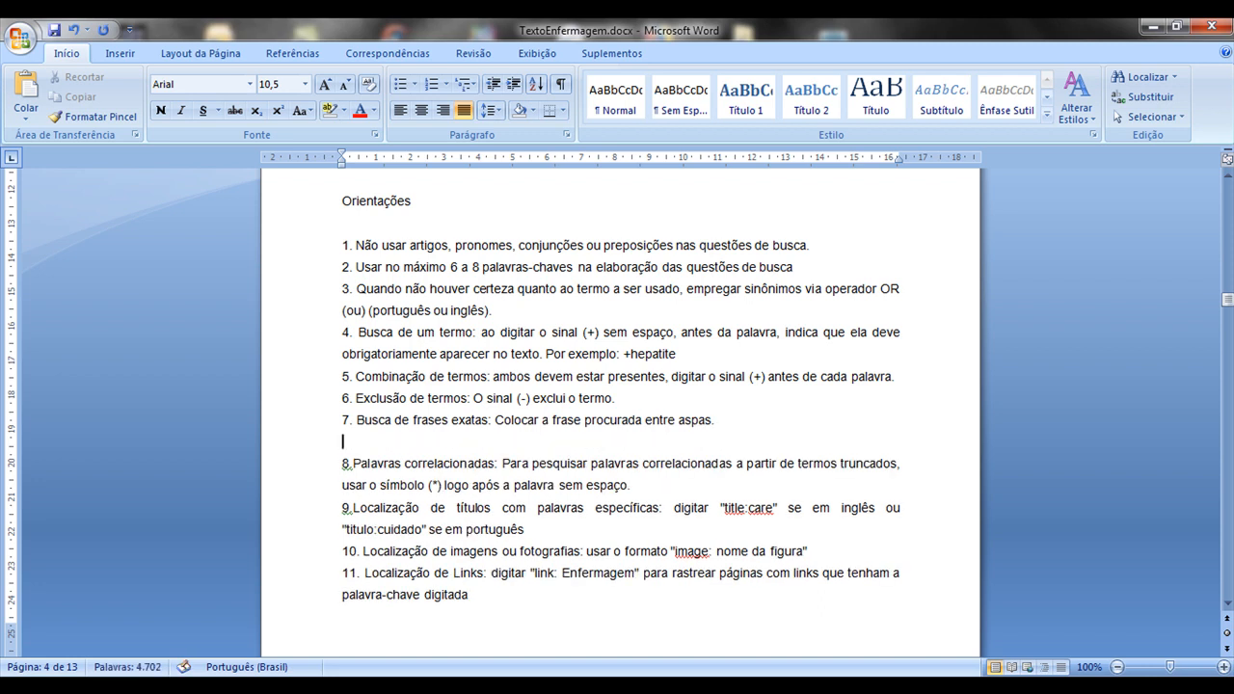
{"action": "type", "text": "8. Mias um elemento"}
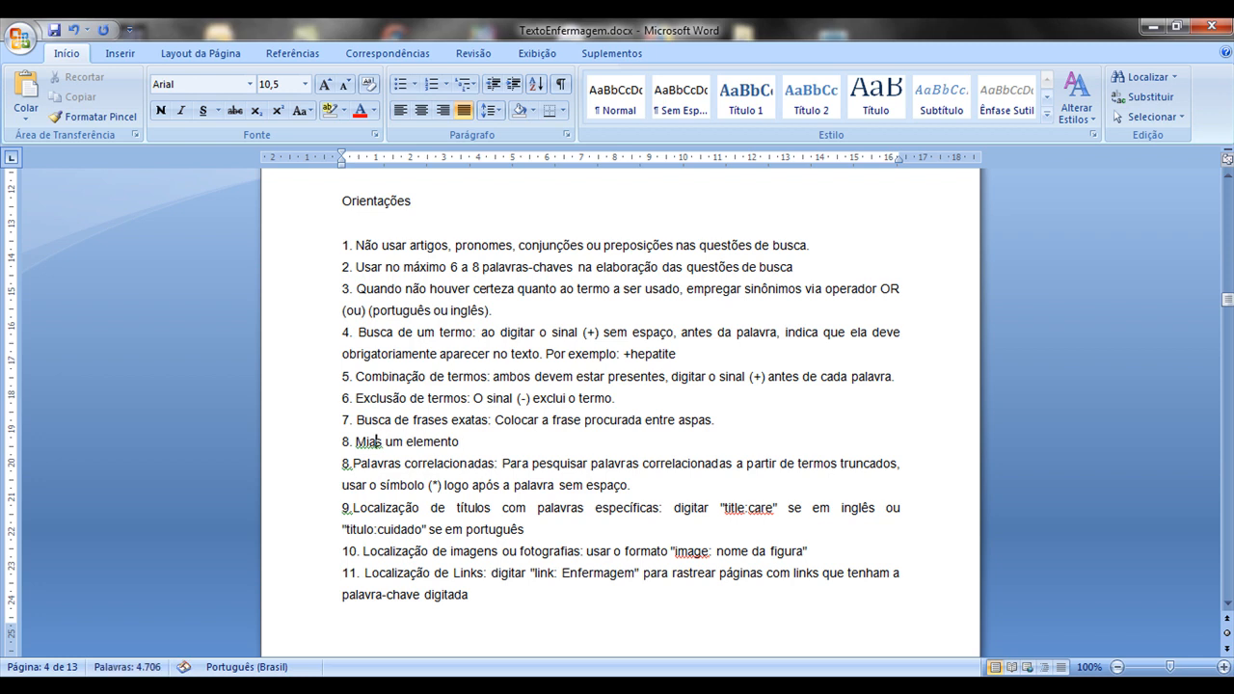
{"action": "key", "text": "BackSpace"}
{"action": "key", "text": "Right"}
{"action": "type", "text": "i"}
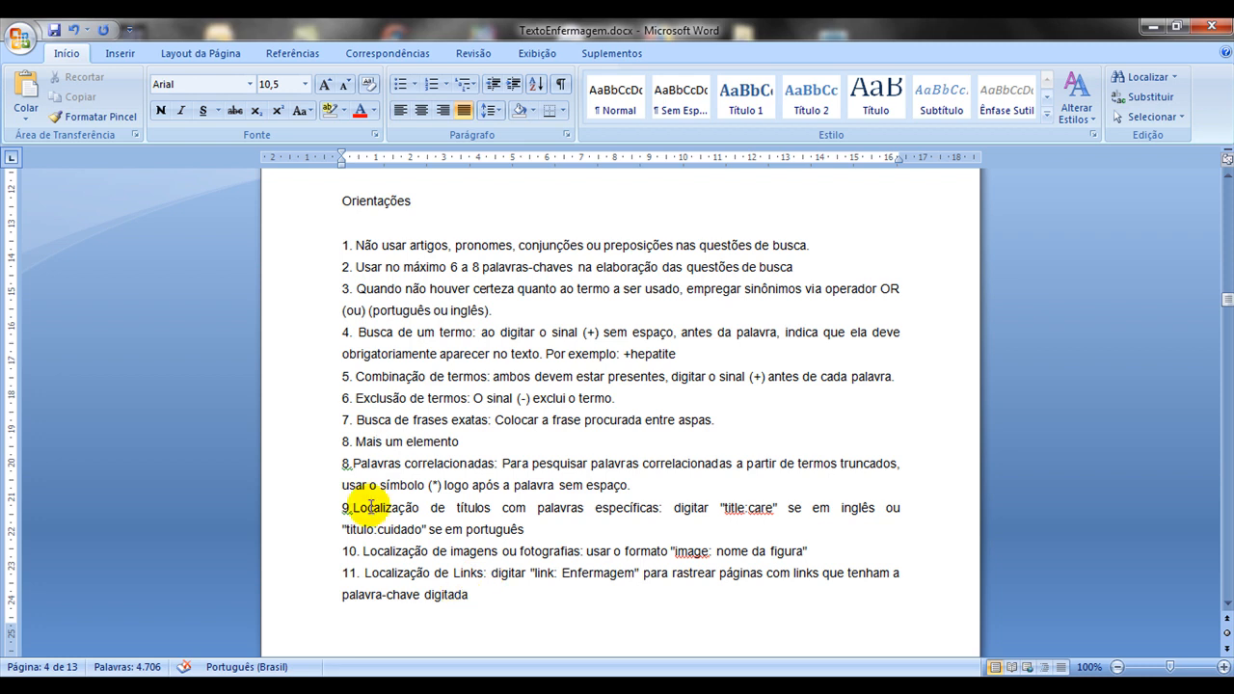
Step: Renumber the "Palavras correlacionadas" item as 9 and the "Localização de títulos" item as 10
{"action": "left_click", "coordinate": [344, 463]}
{"action": "key", "text": "Delete"}
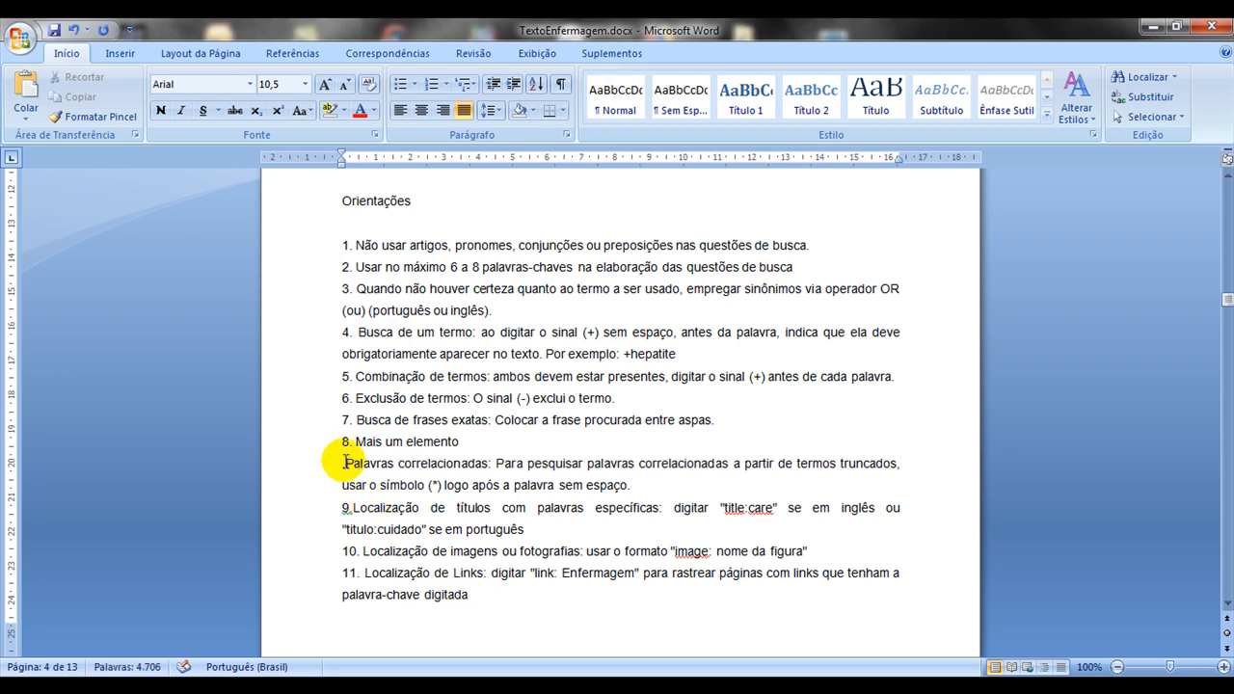
{"action": "type", "text": "9"}
{"action": "left_click", "coordinate": [346, 507]}
{"action": "key", "text": "BackSpace"}
{"action": "type", "text": "10"}
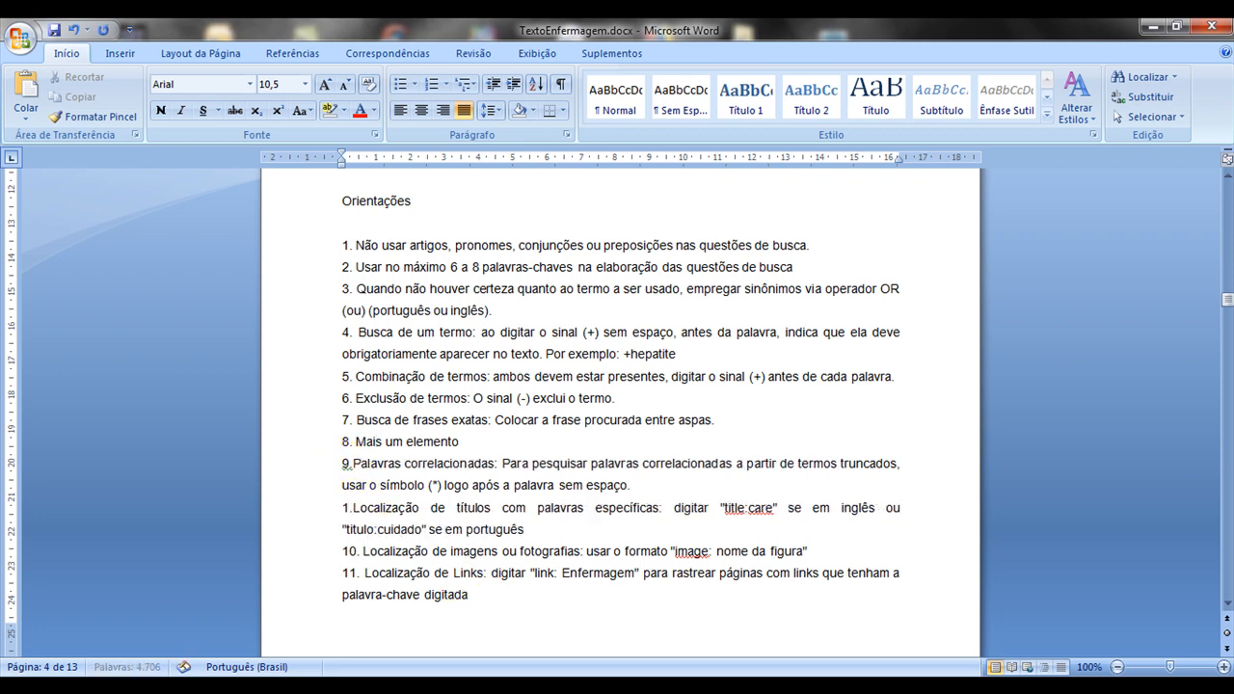
Step: Renumber the "Localização de imagens ou fotografias" item as 11 and the "Localização de Links" item as 12
{"action": "key", "text": "Down"}
{"action": "key", "text": "Down"}
{"action": "key", "text": "BackSpace"}
{"action": "type", "text": "1"}
{"action": "key", "text": "BackSpace"}
{"action": "type", "text": "2"}
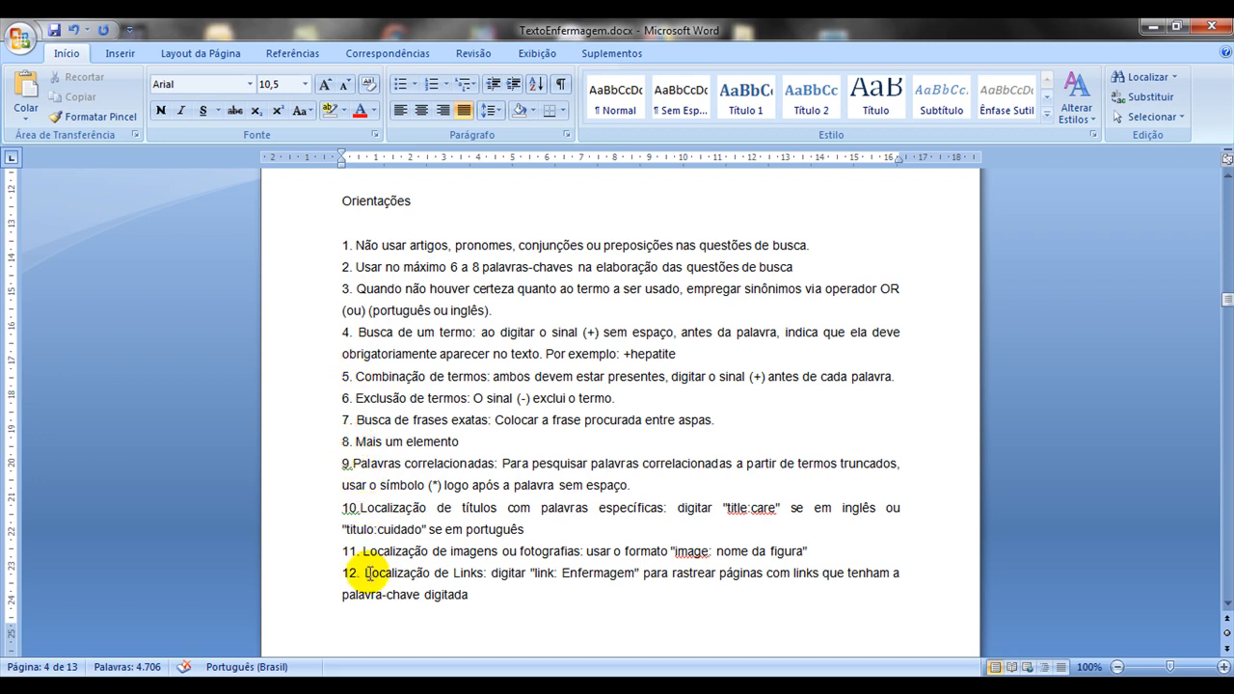
{"action": "type", "text": "."}
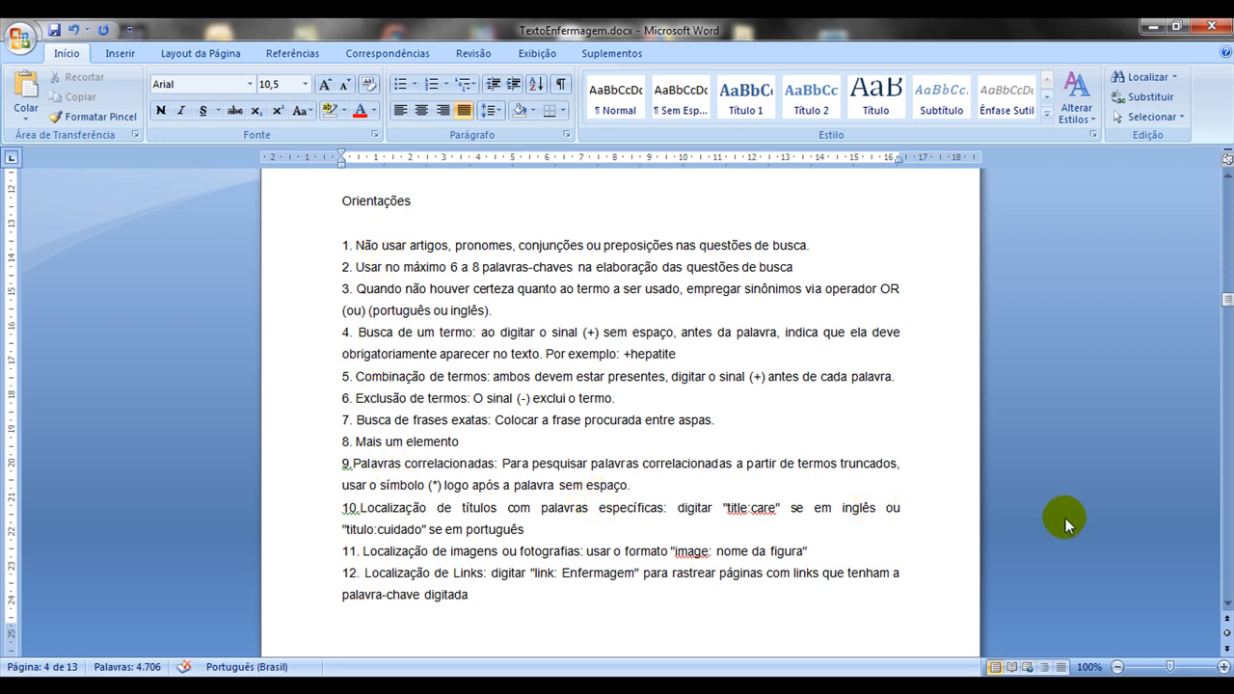
Step: Apply hollow-circle bullets to the Quadro 2 list under "Mecanismos de busca", from Google through The Health Education Assets Library
{"action": "left_click", "coordinate": [1231, 546]}
{"action": "left_click", "coordinate": [1230, 546]}
{"action": "left_click", "coordinate": [1231, 546]}
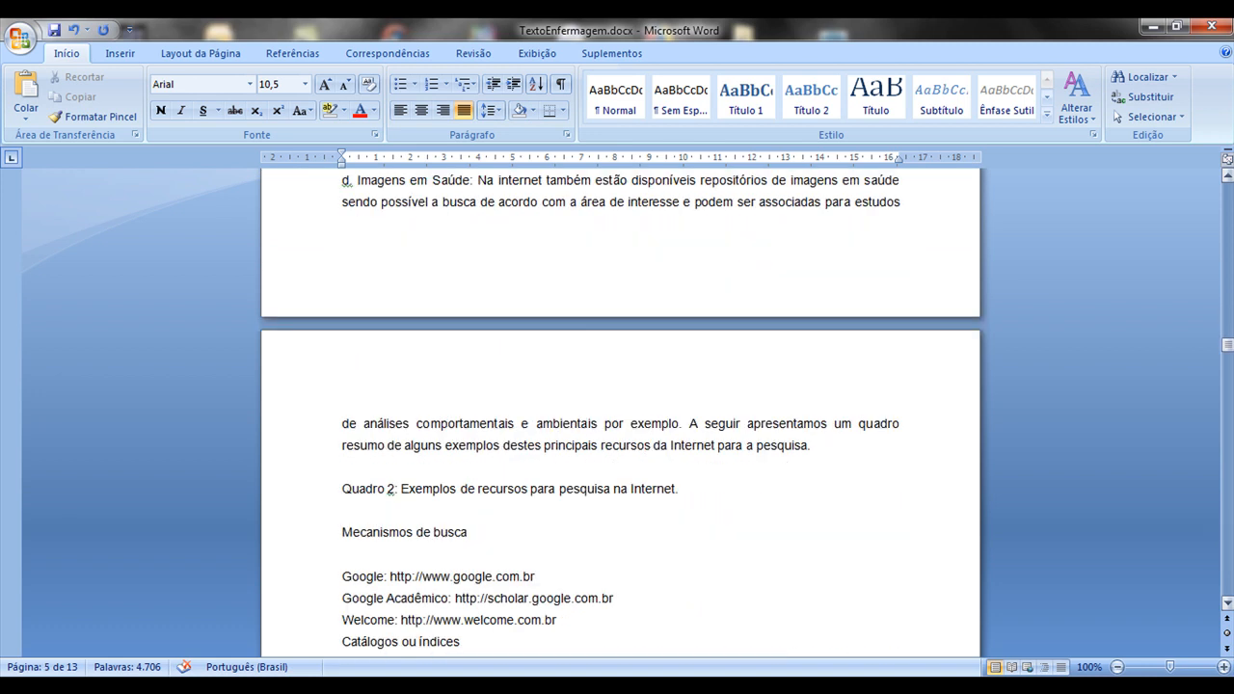
{"action": "left_click", "coordinate": [1229, 255]}
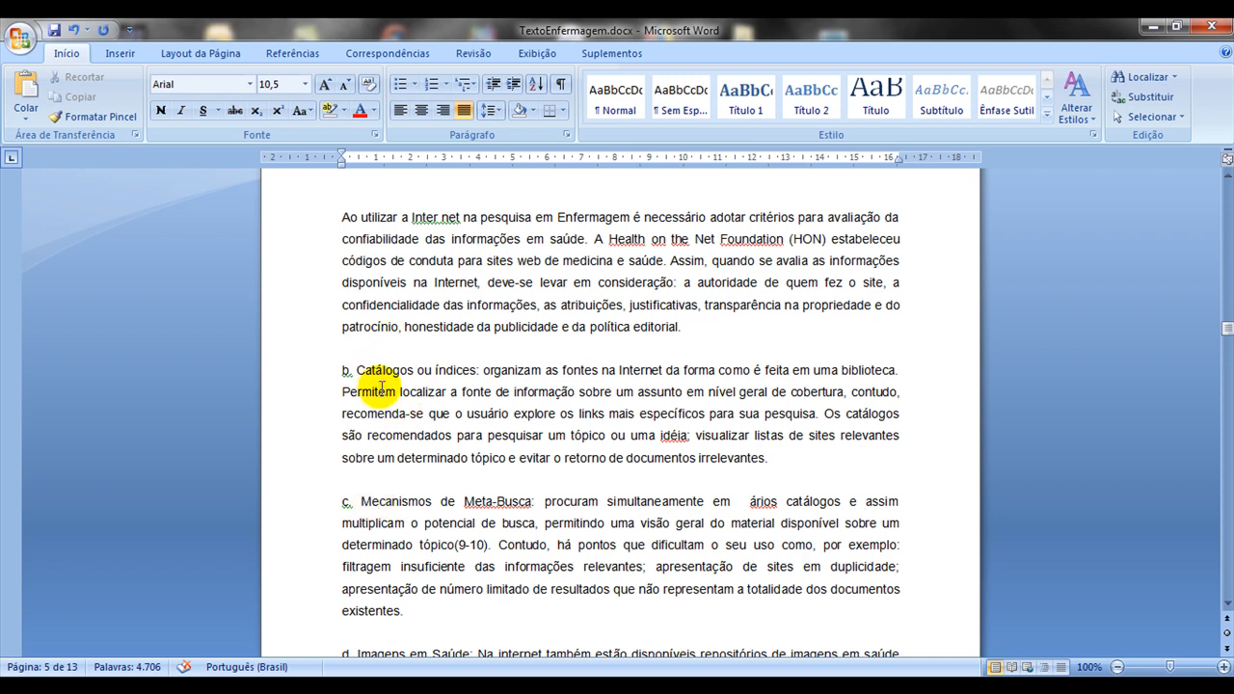
{"action": "left_click", "coordinate": [1226, 535]}
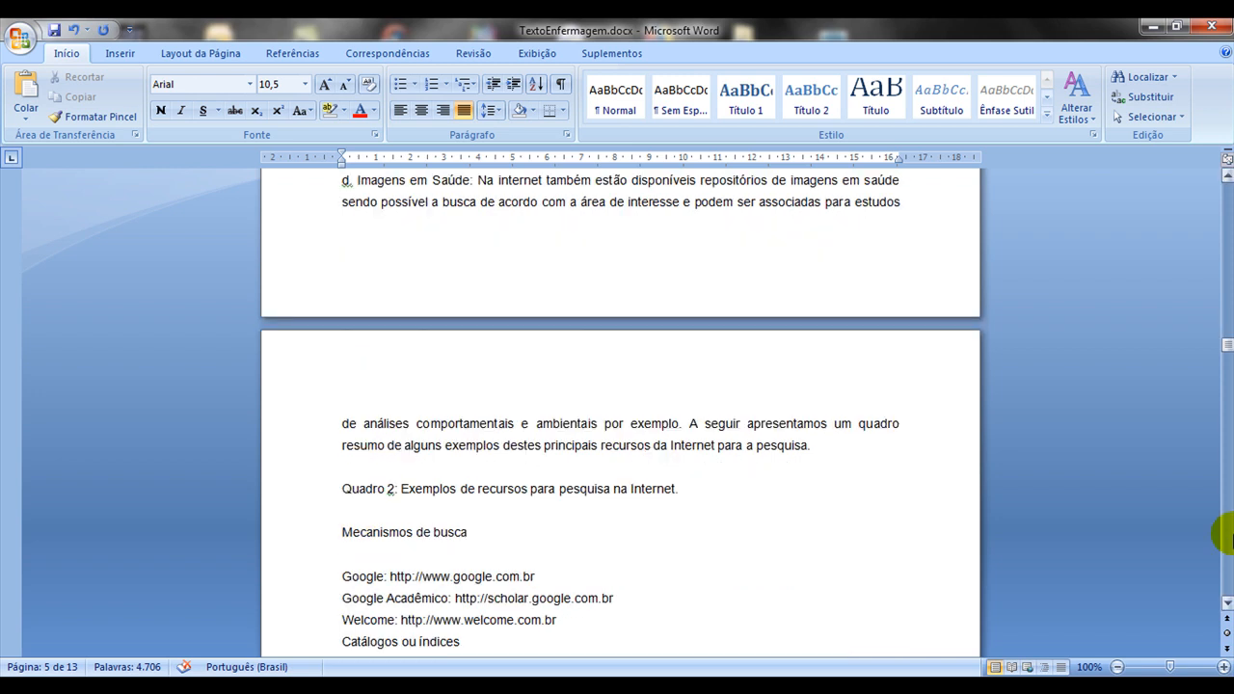
{"action": "left_click", "coordinate": [1226, 602]}
{"action": "left_click", "coordinate": [1228, 603]}
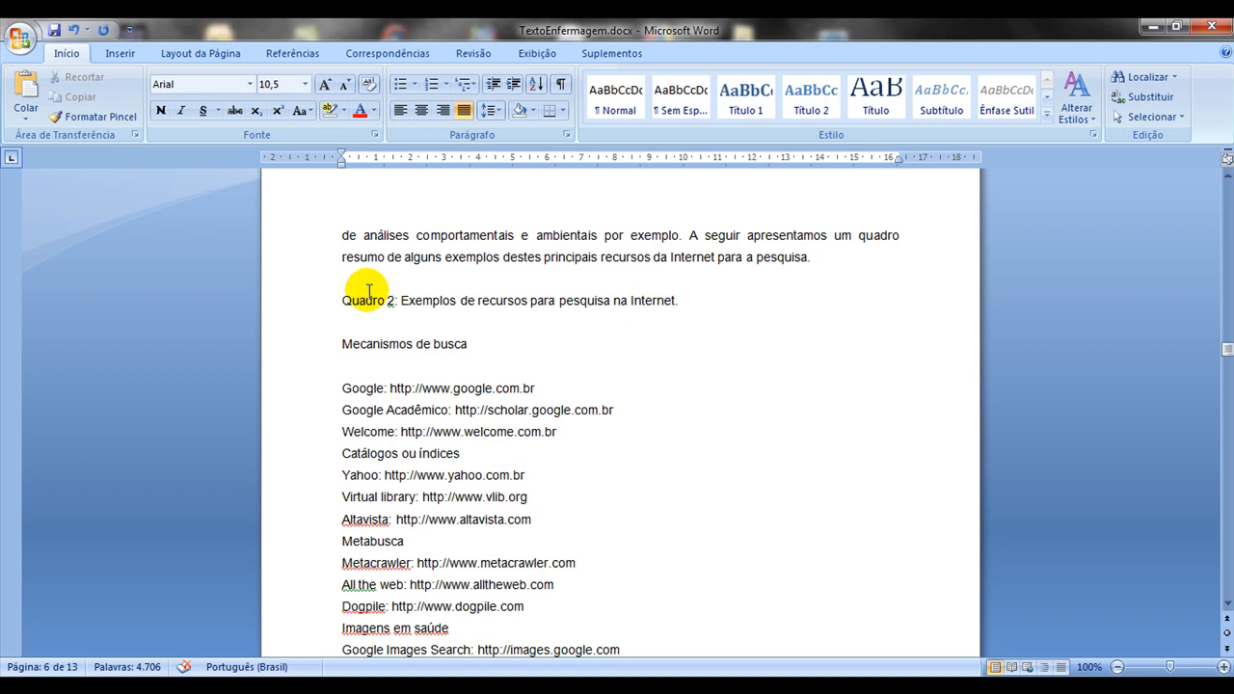
{"action": "left_click", "coordinate": [1227, 605]}
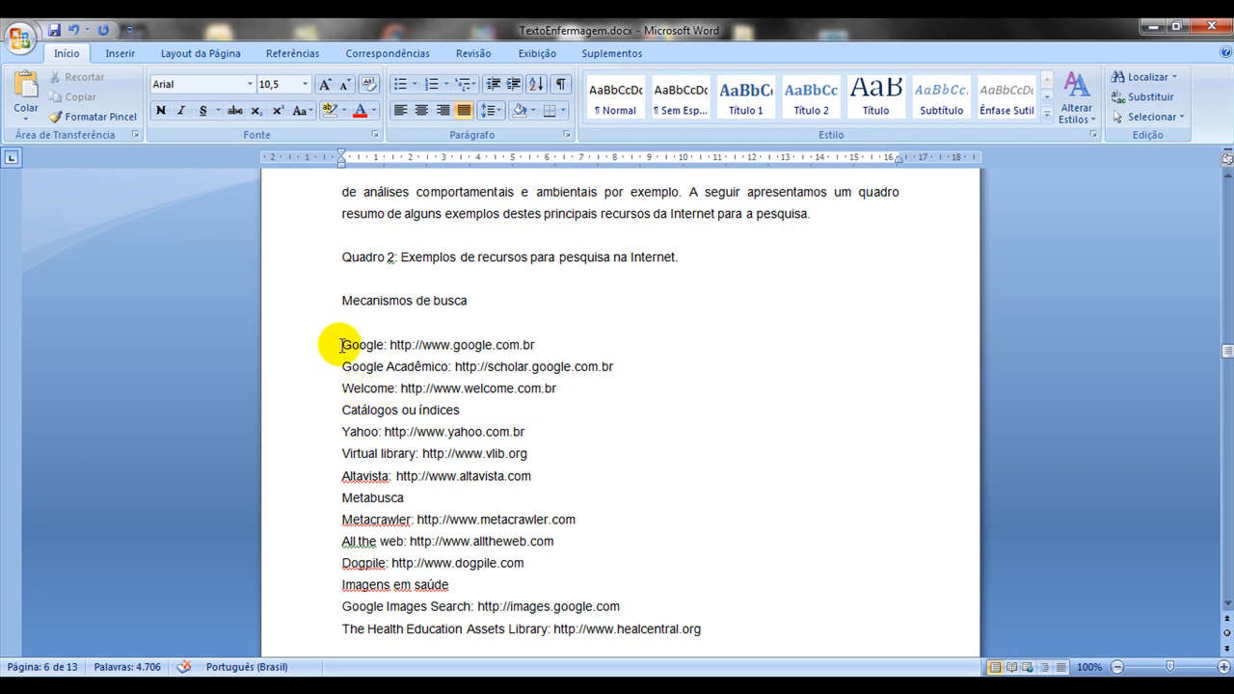
{"action": "left_click_drag", "start_coordinate": [343, 345], "coordinate": [717, 634]}
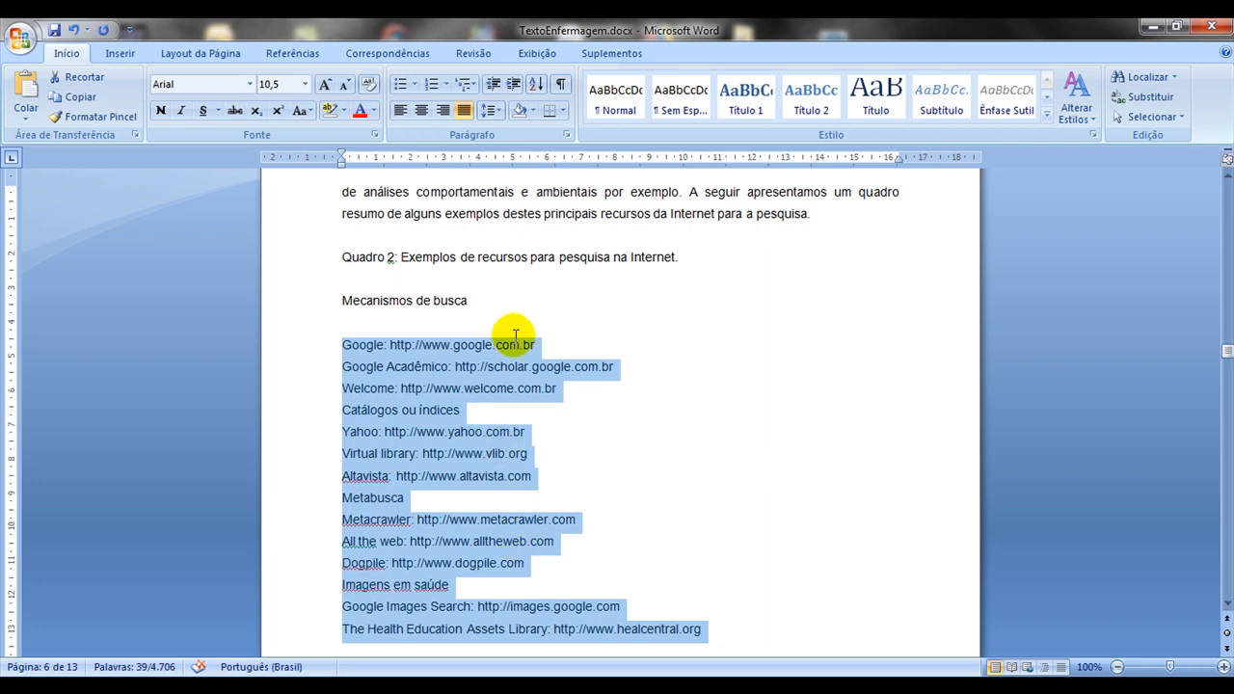
{"action": "left_click", "coordinate": [417, 86]}
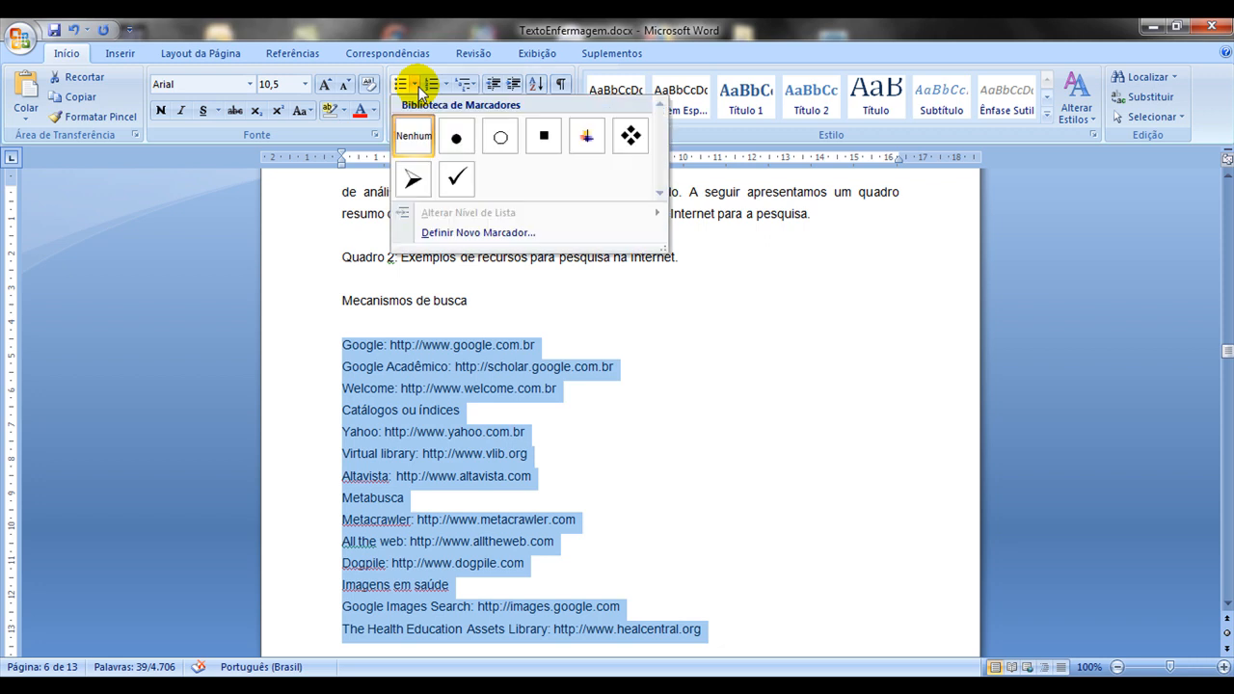
{"action": "left_click", "coordinate": [489, 145]}
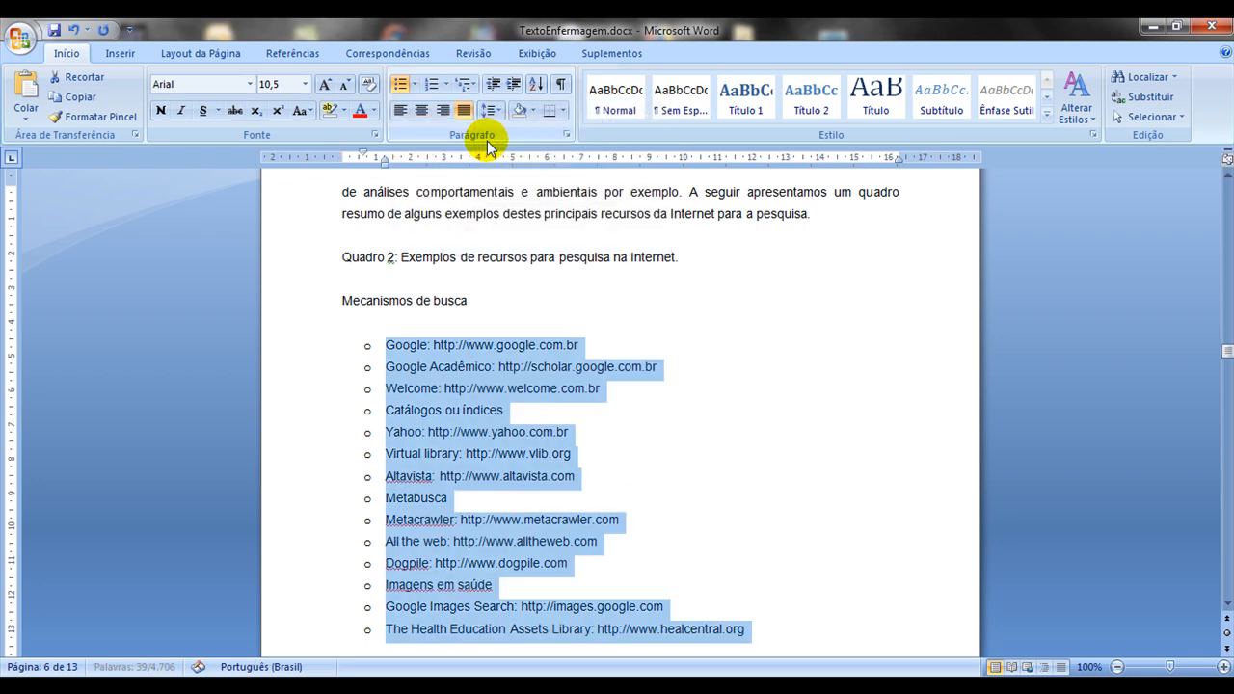
{"action": "left_click", "coordinate": [511, 299]}
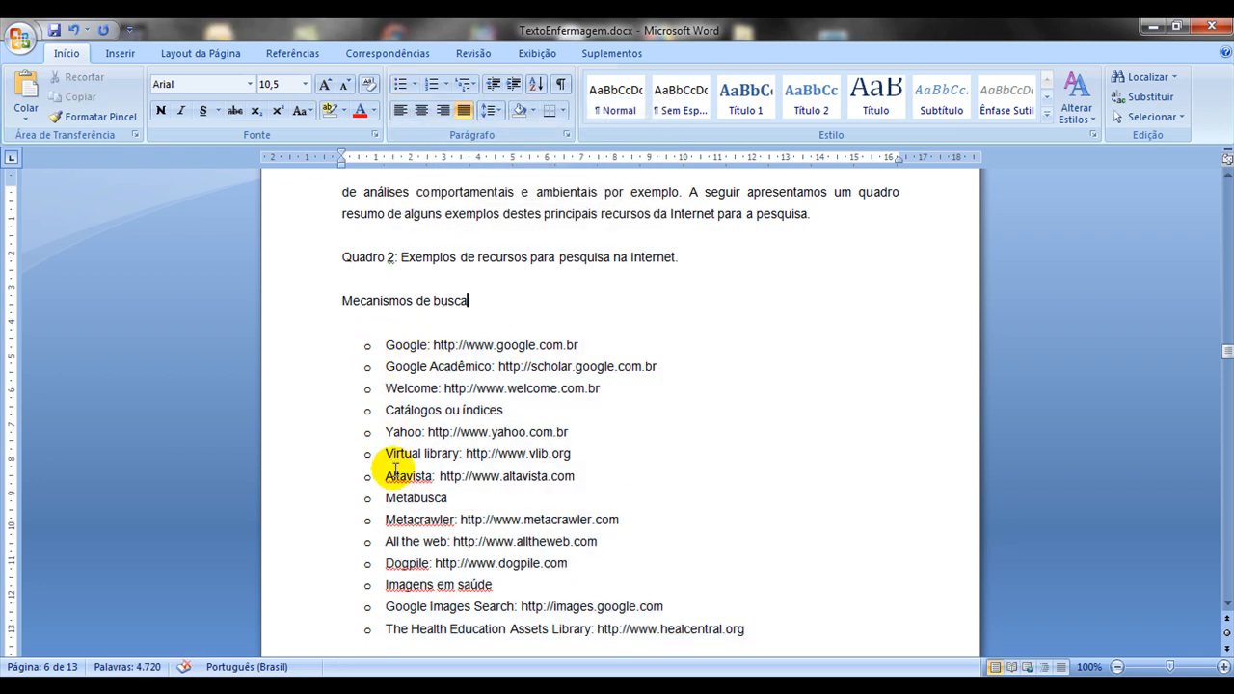
Step: Add the bulleted item "Proximo elemento" after The Health Education Assets Library entry
{"action": "left_click", "coordinate": [385, 346]}
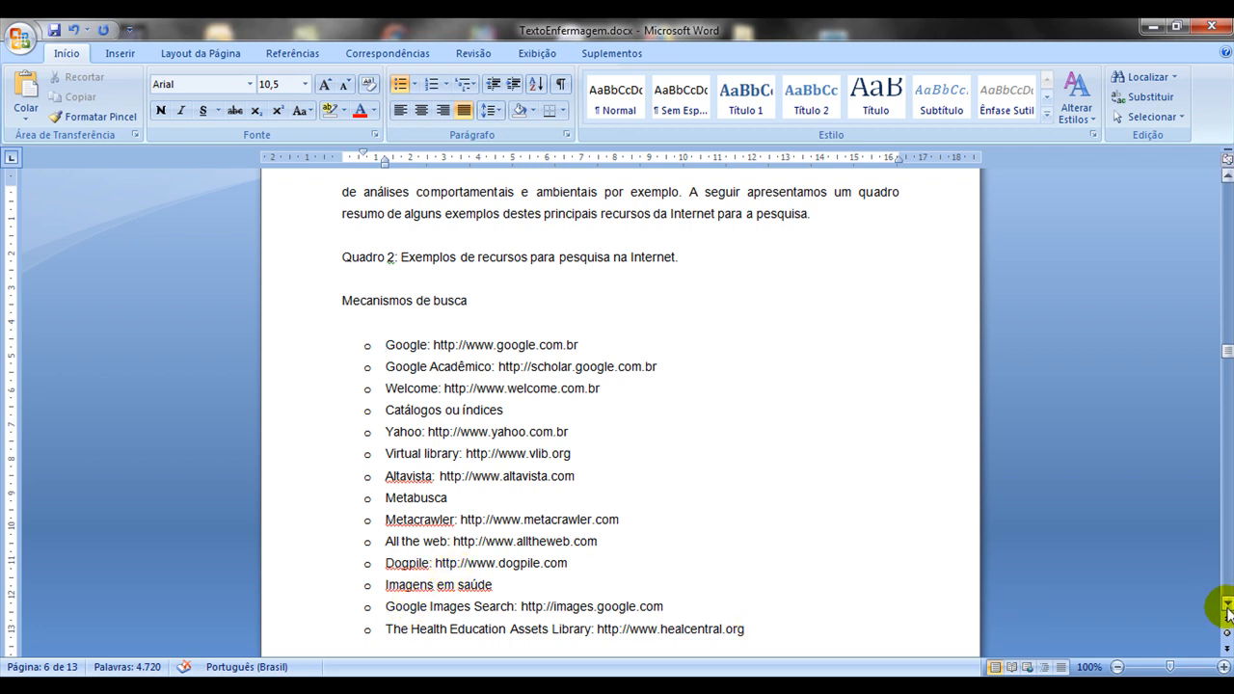
{"action": "scroll", "coordinate": [1195, 602], "scroll_direction": "down", "scroll_amount": 1}
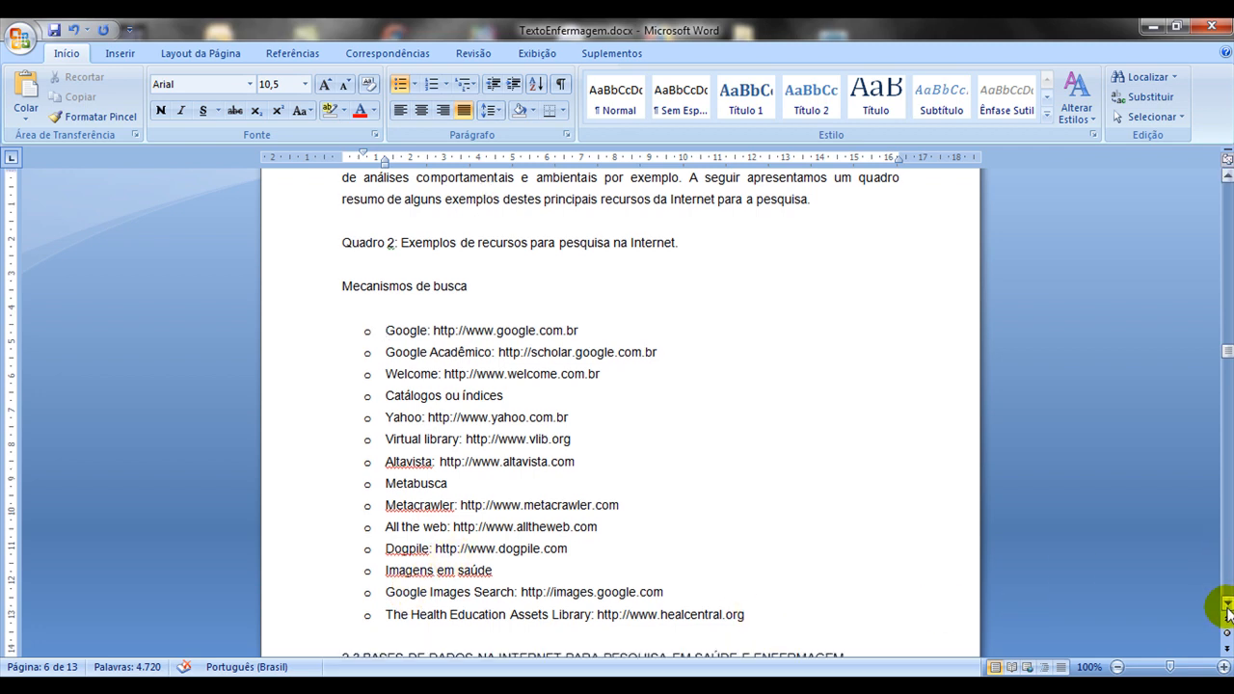
{"action": "left_click", "coordinate": [748, 599]}
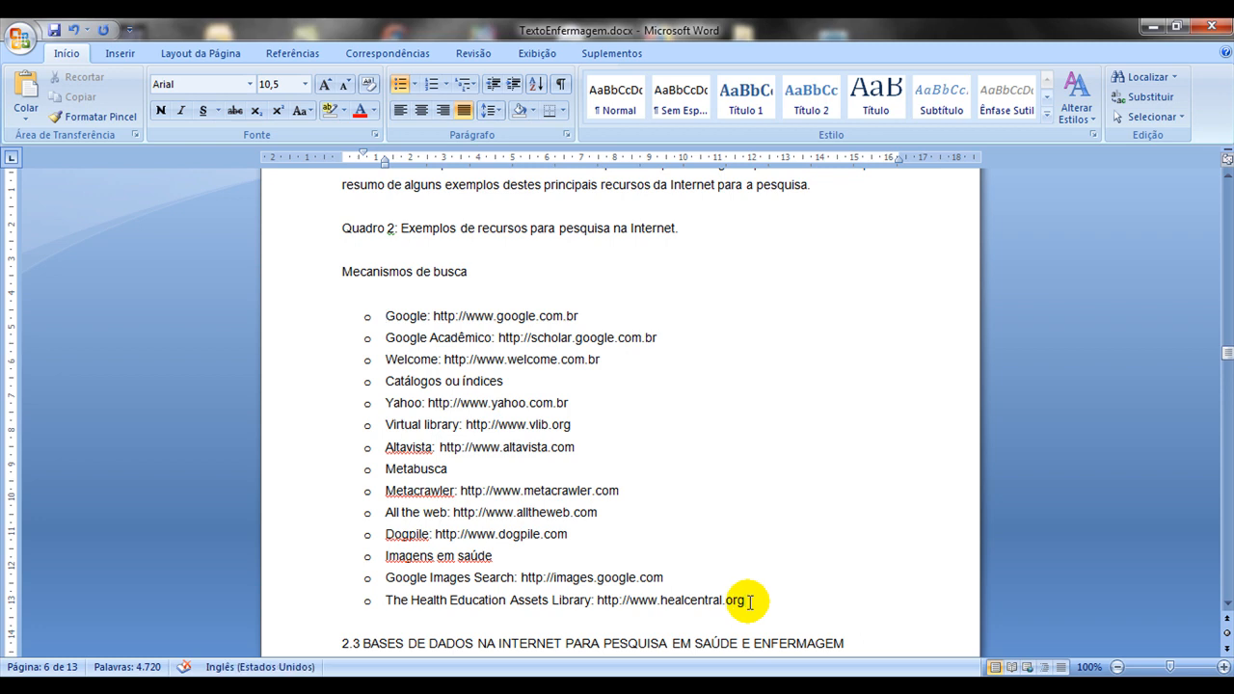
{"action": "key", "text": "Return"}
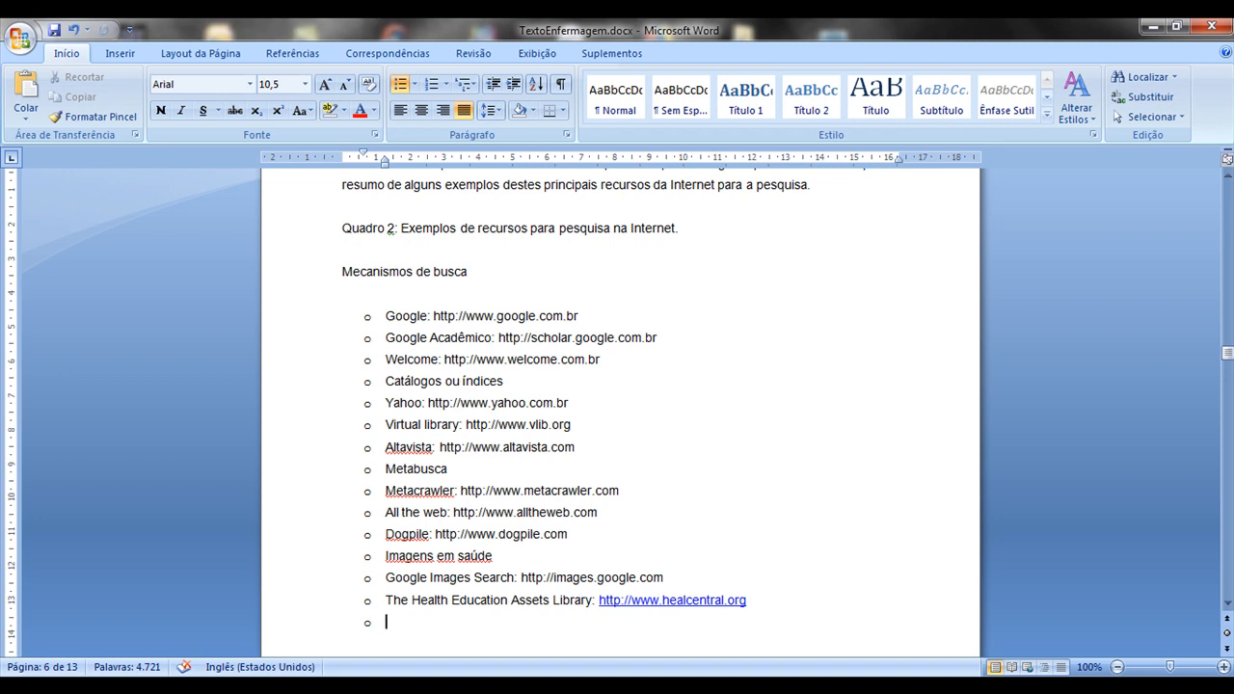
{"action": "type", "text": "Proximo elemento"}
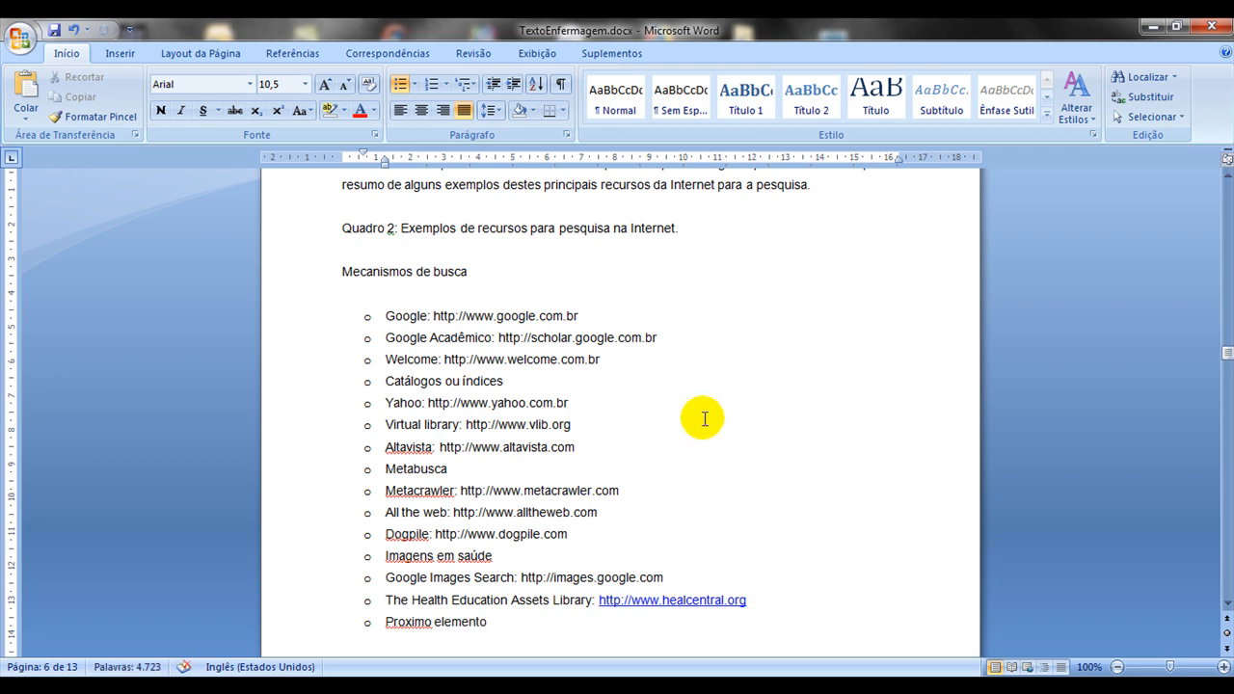
Step: Insert the bulleted item "Mais elemento" after Metabusca in the Quadro 2 list
{"action": "left_click", "coordinate": [492, 465]}
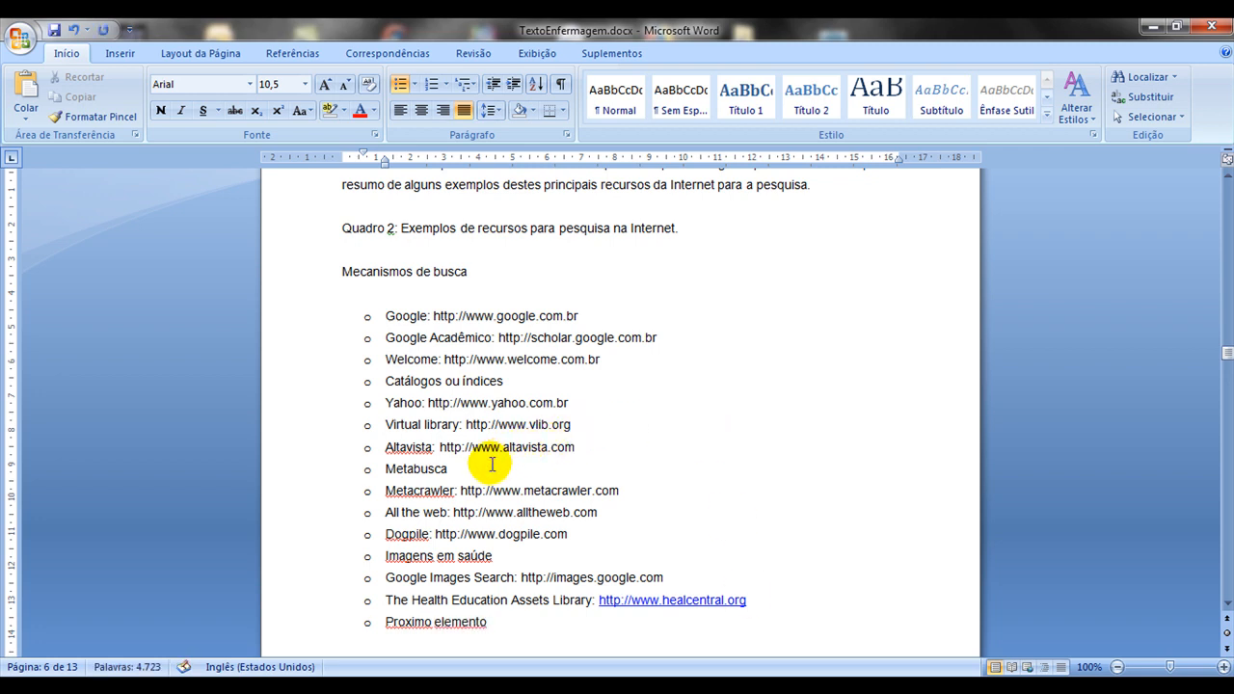
{"action": "key", "text": "Return"}
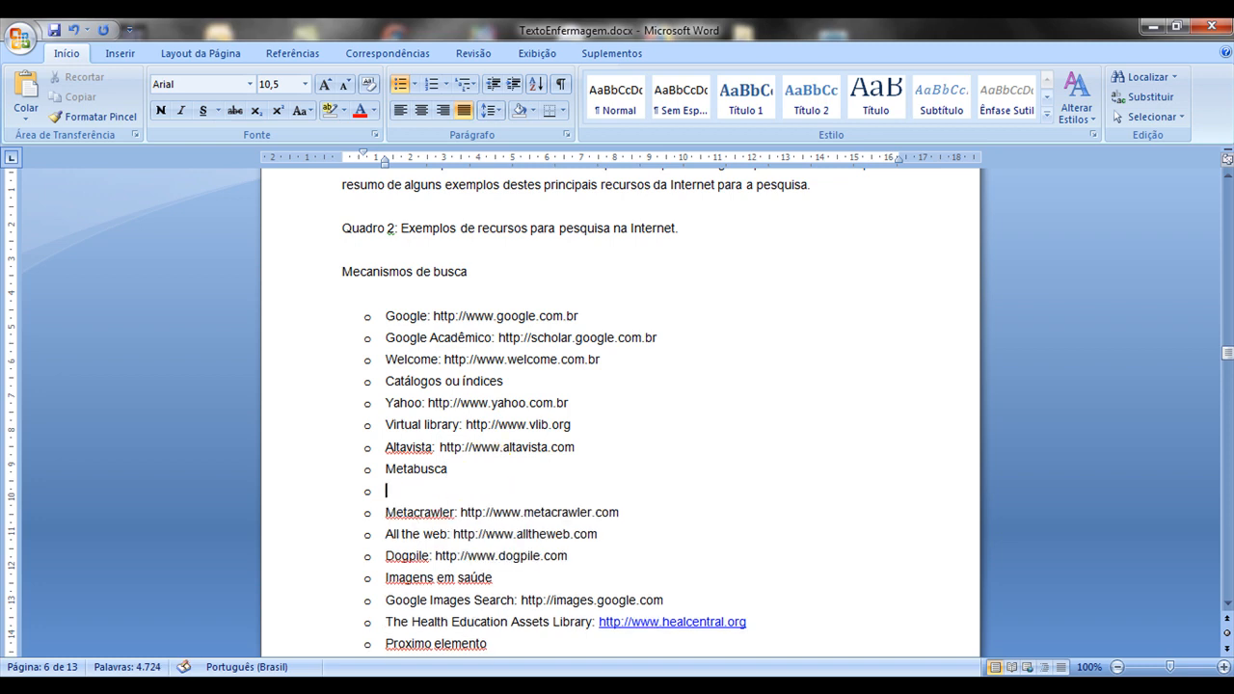
{"action": "type", "text": "Mais eleme"}
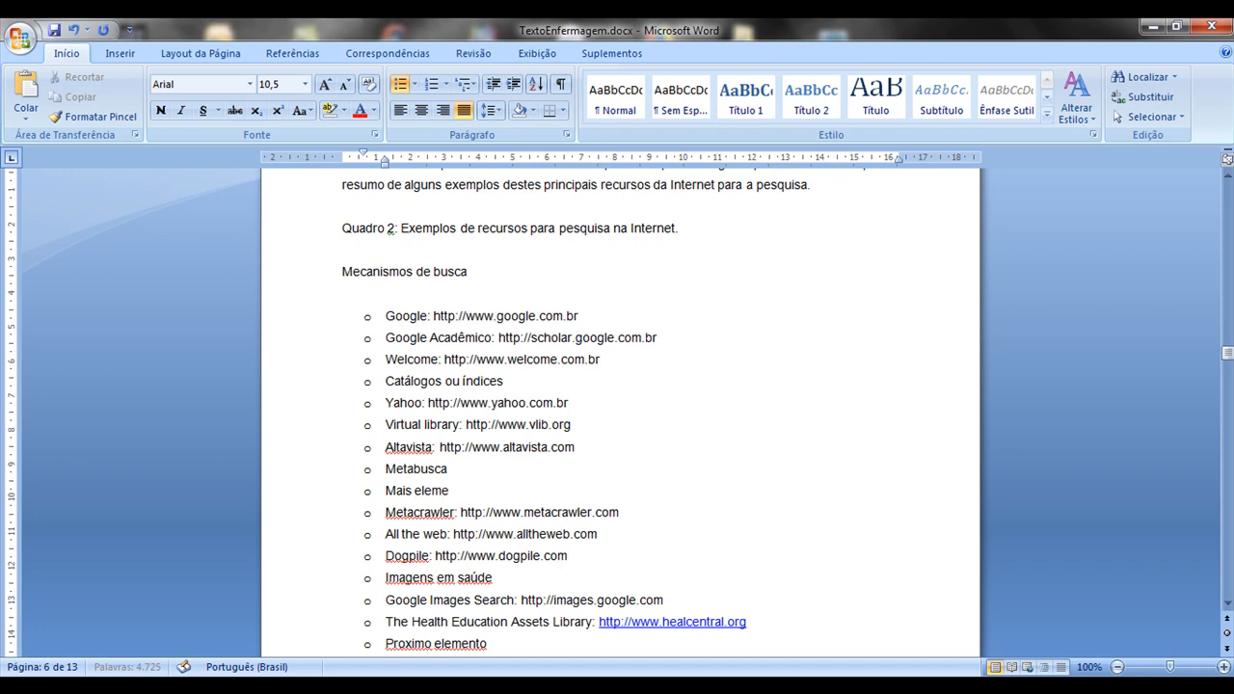
{"action": "type", "text": "nto"}
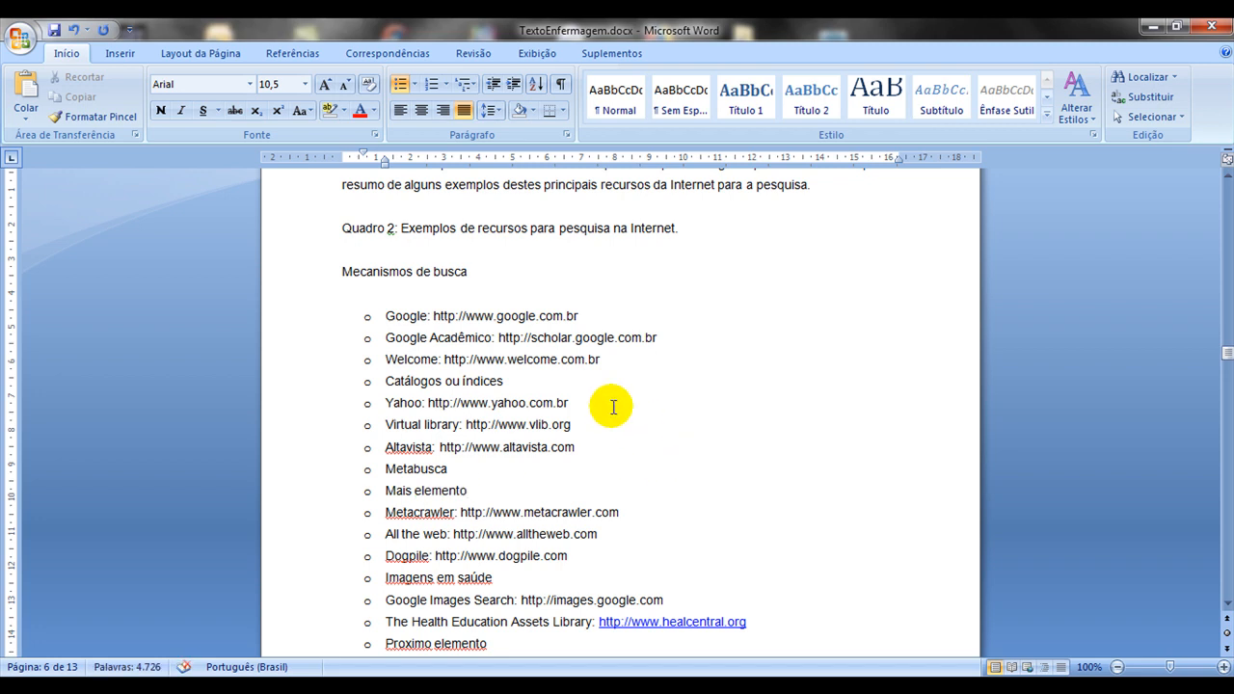
Step: Change the Quadro 2 list from Google through Proximo elemento to automatic numbering in the 1., 2., 3. format
{"action": "left_click", "coordinate": [290, 321]}
{"action": "left_click_drag", "start_coordinate": [289, 321], "coordinate": [440, 650]}
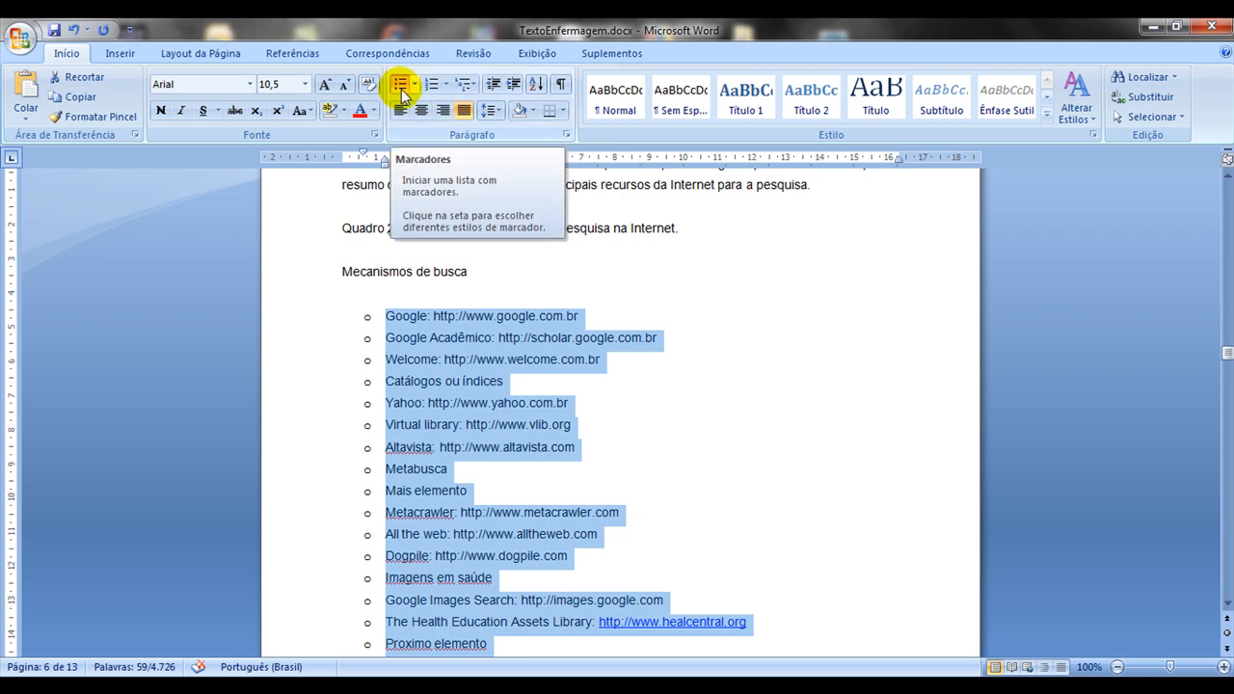
{"action": "left_click", "coordinate": [445, 89]}
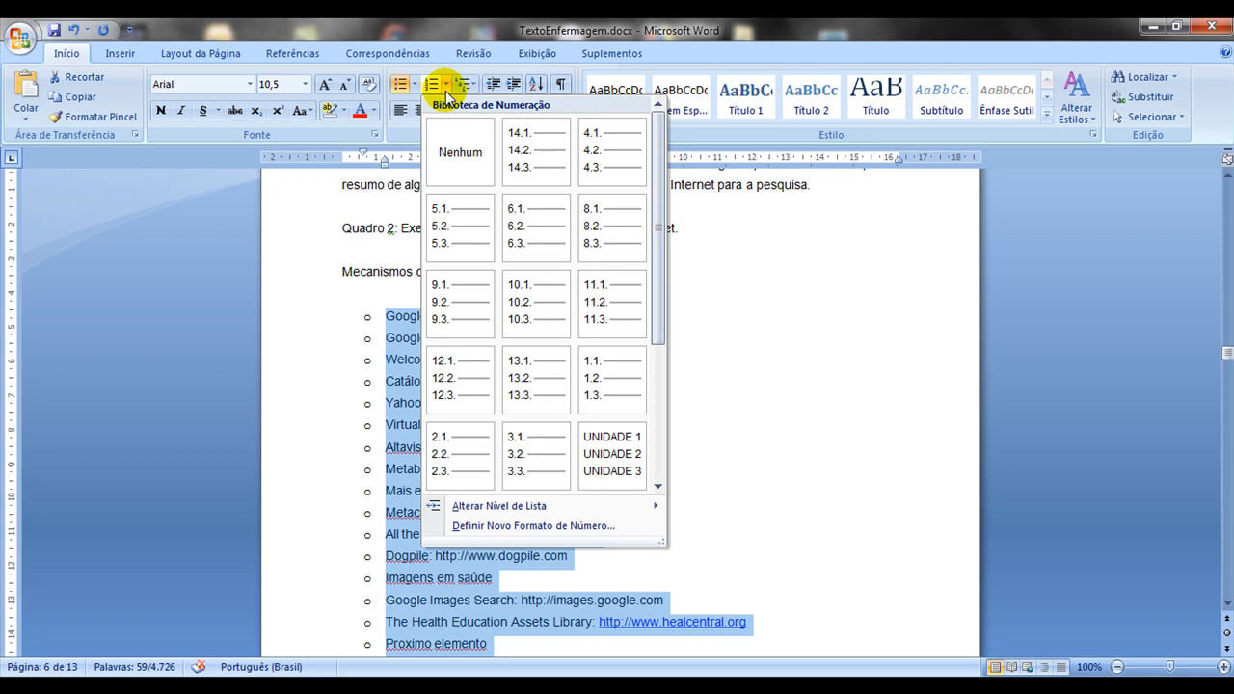
{"action": "left_click", "coordinate": [660, 422]}
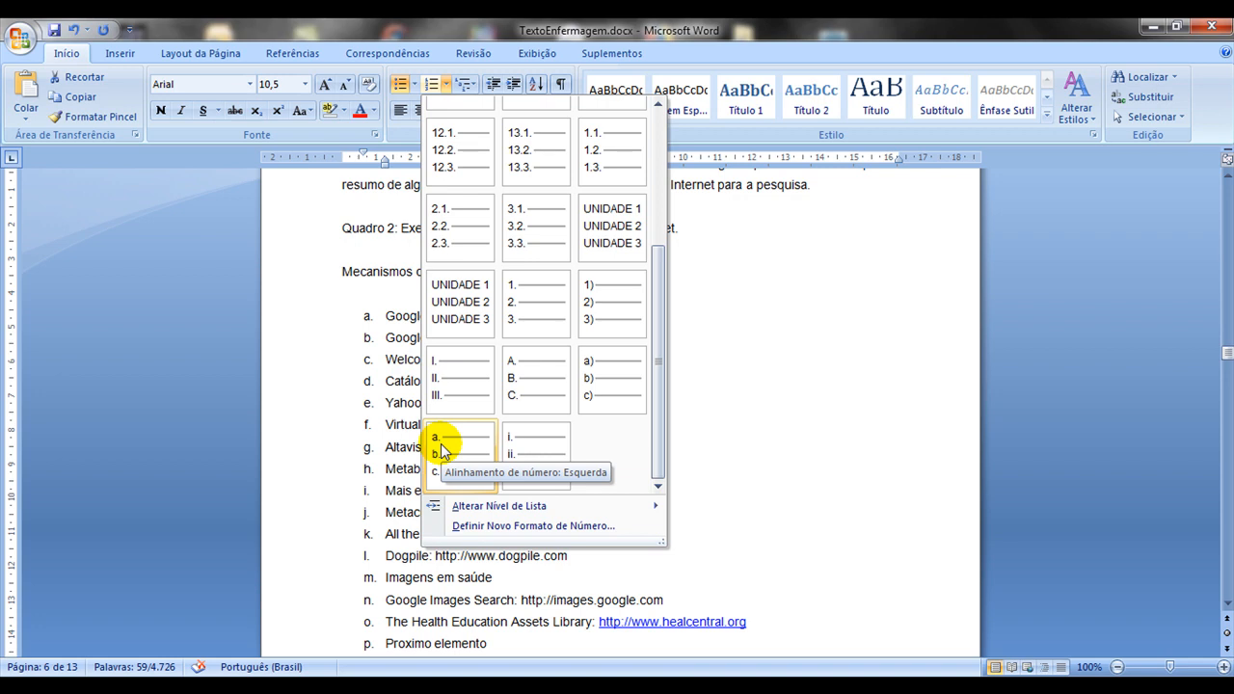
{"action": "left_click", "coordinate": [549, 321]}
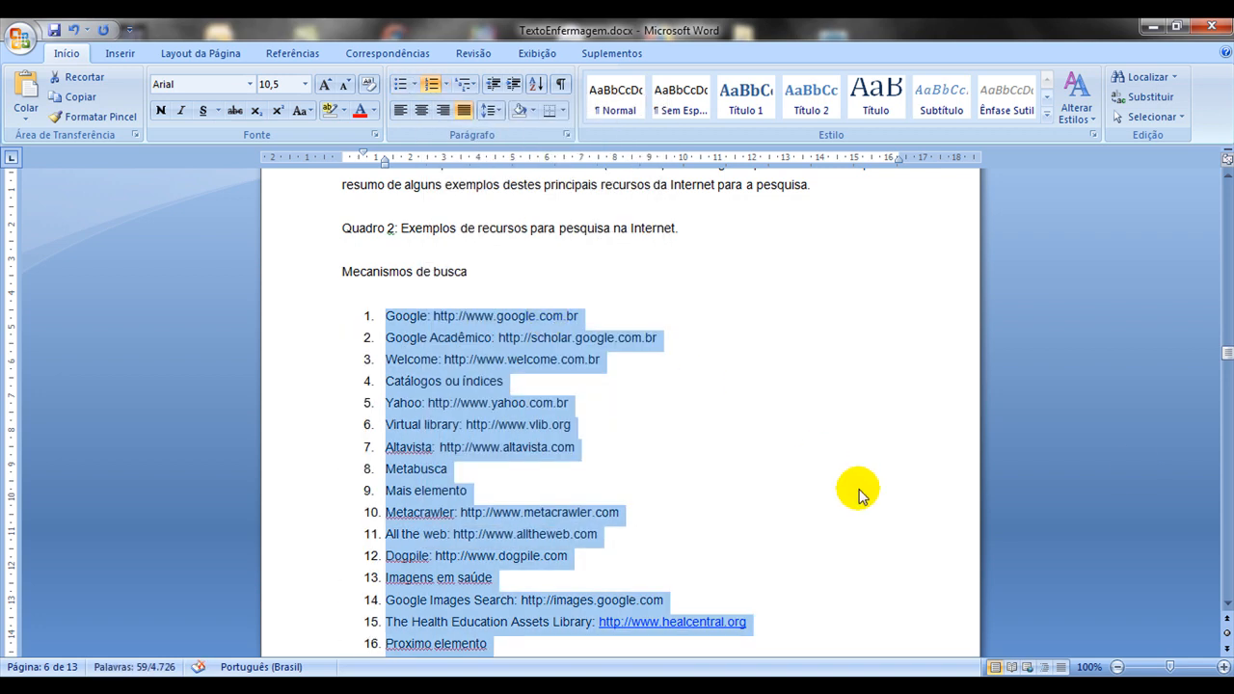
Step: Insert the numbered item "Mais um elemento" after Metabusca in the Quadro 2 list
{"action": "left_click", "coordinate": [1226, 602]}
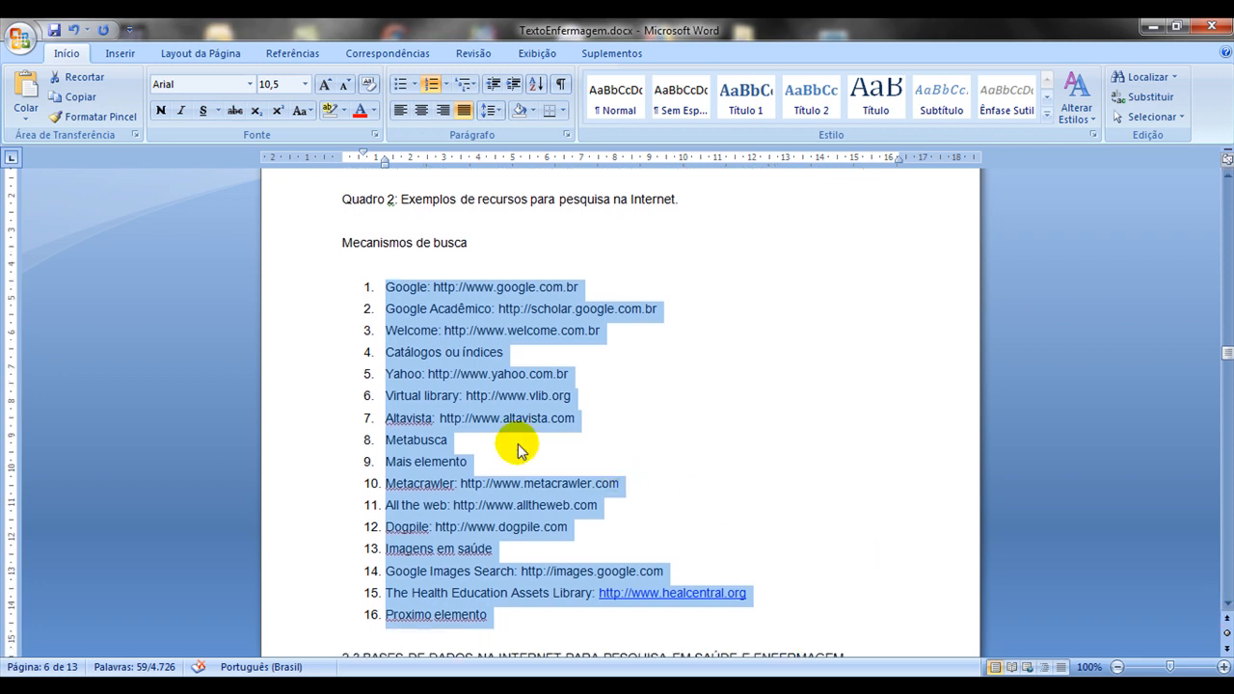
{"action": "left_click", "coordinate": [457, 442]}
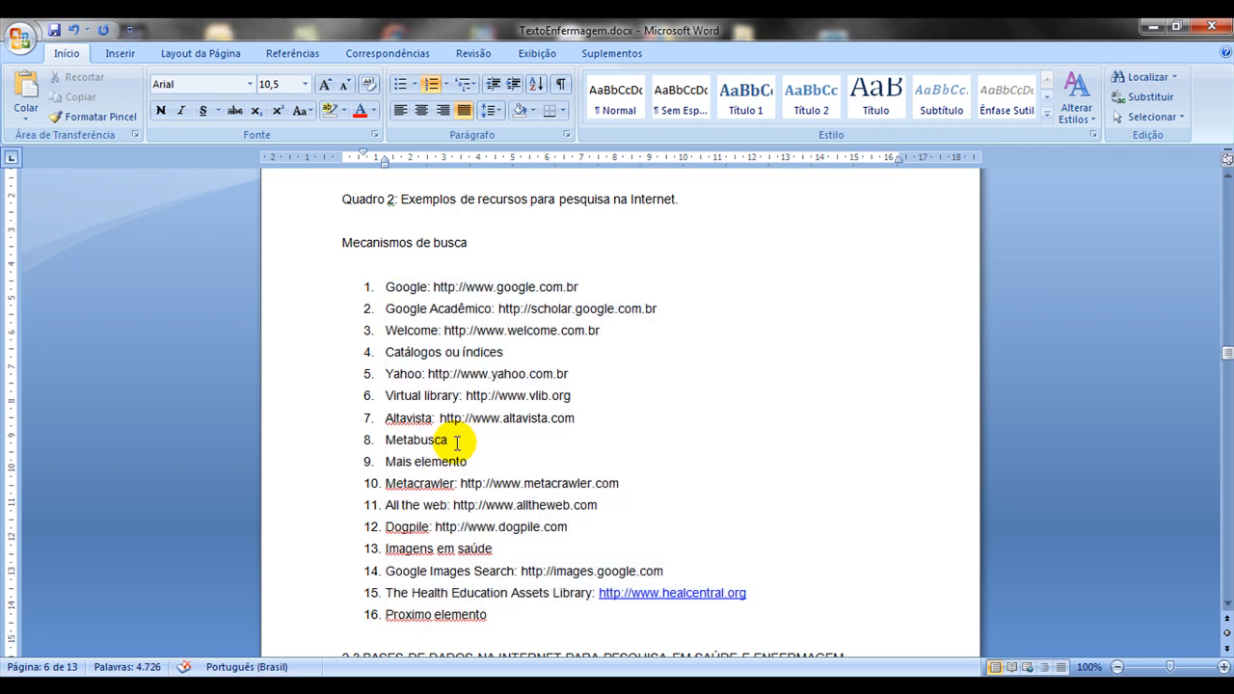
{"action": "key", "text": "Return"}
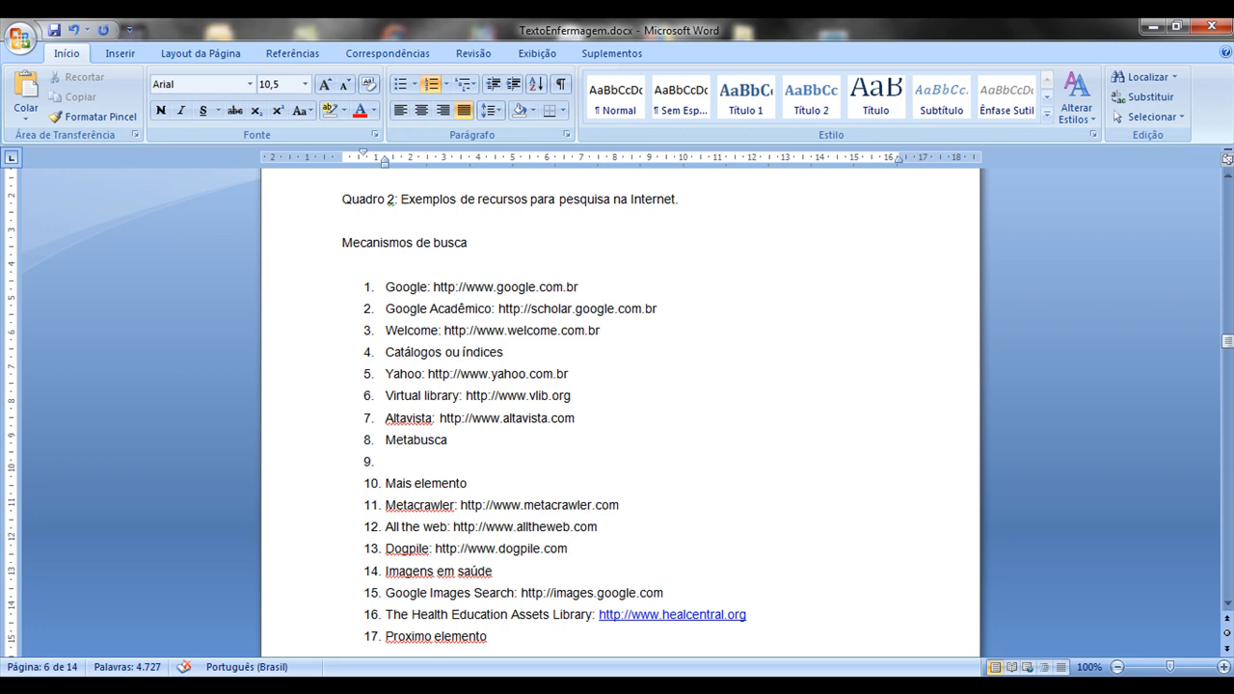
{"action": "type", "text": "Mais um elemento"}
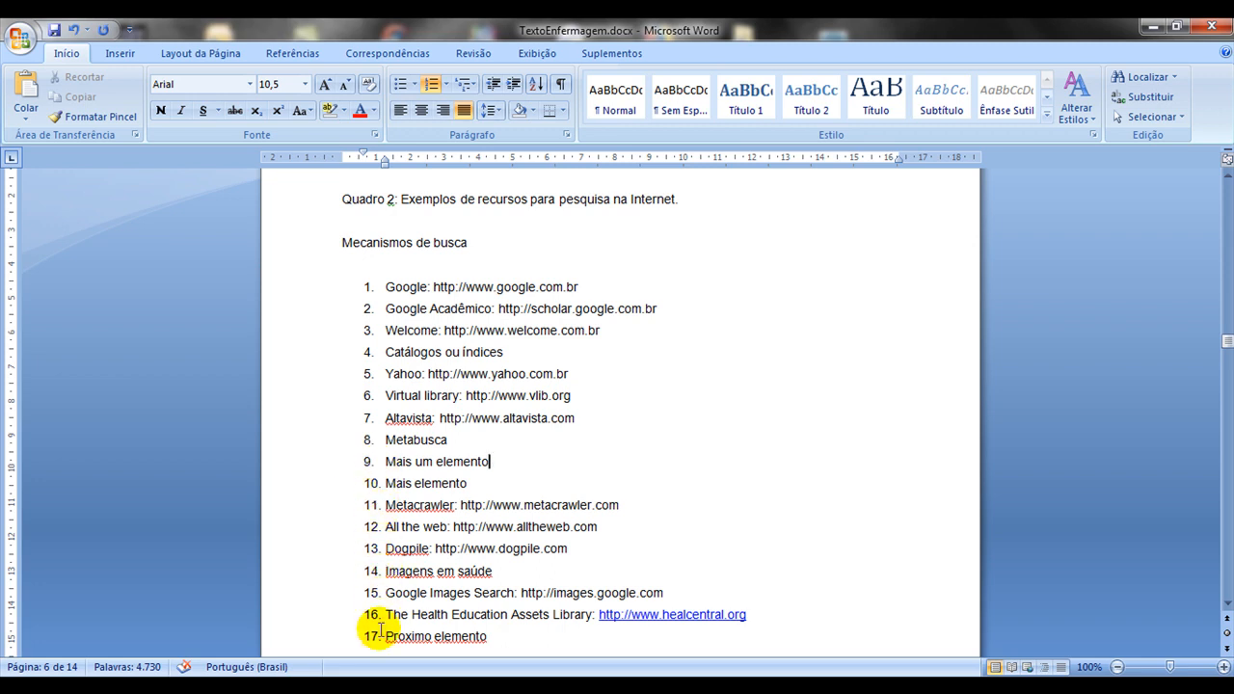
Step: Add a second numbered item "Proximo elemento" at the end of the Quadro 2 list
{"action": "left_click", "coordinate": [553, 642]}
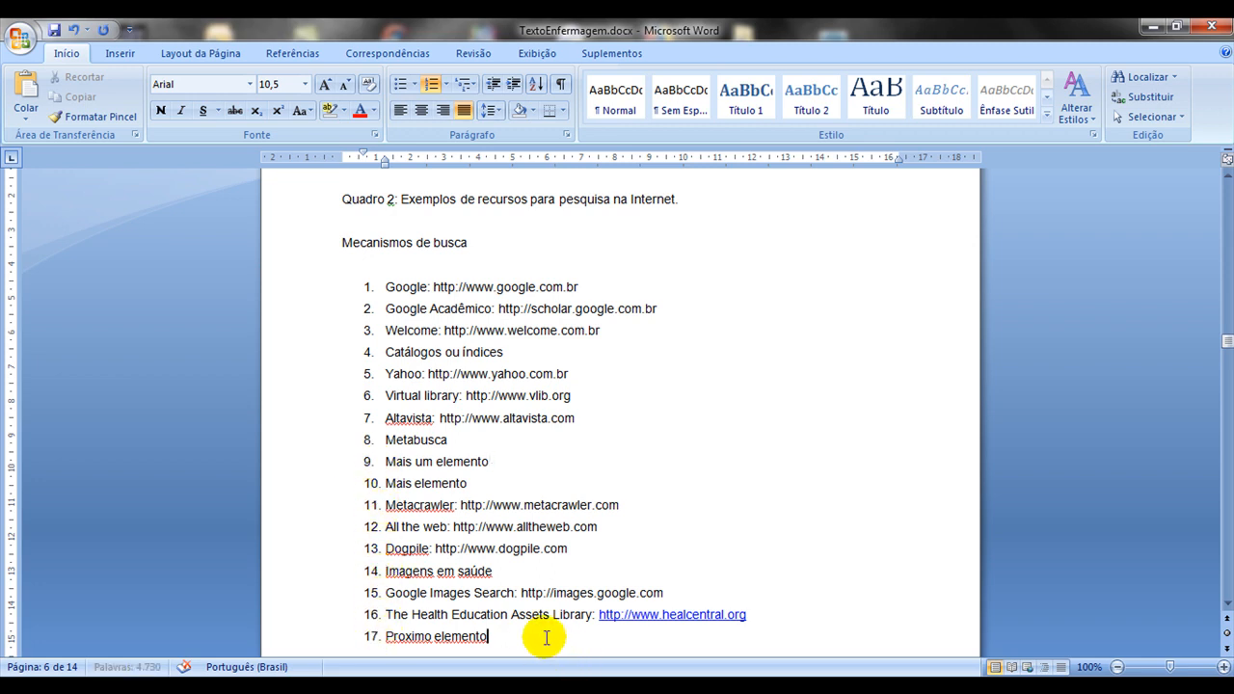
{"action": "key", "text": "BackSpace"}
{"action": "key", "text": "Return"}
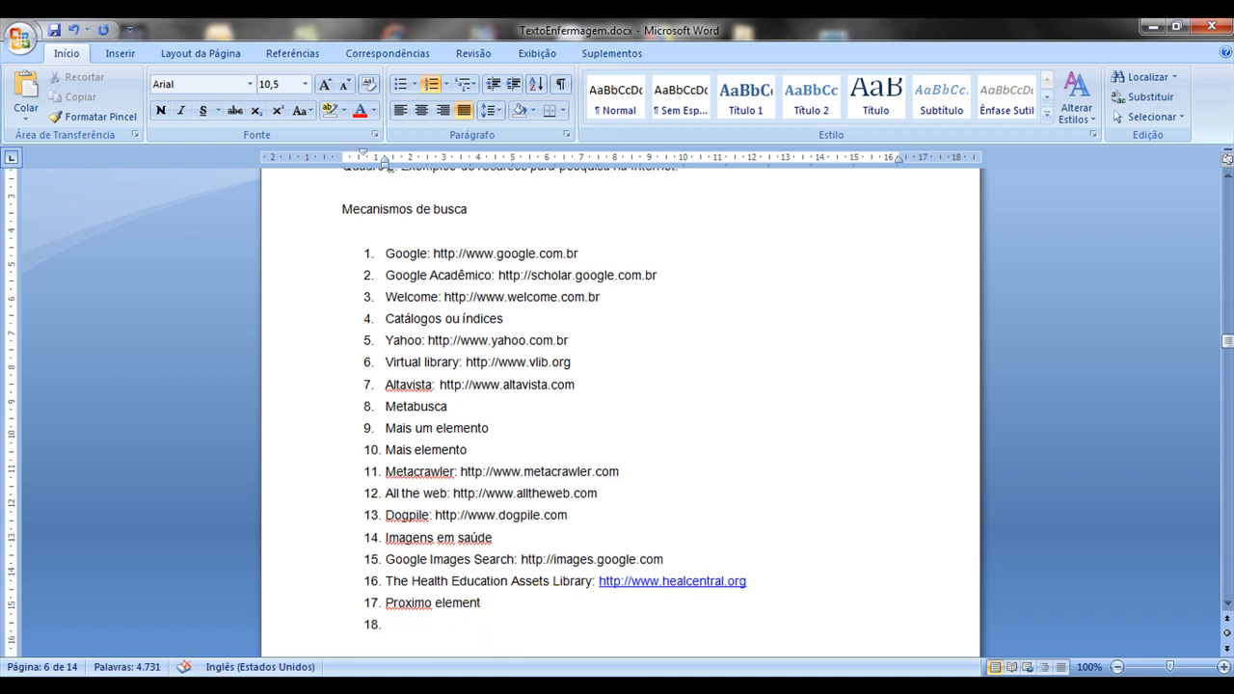
{"action": "type", "text": "Proximo element"}
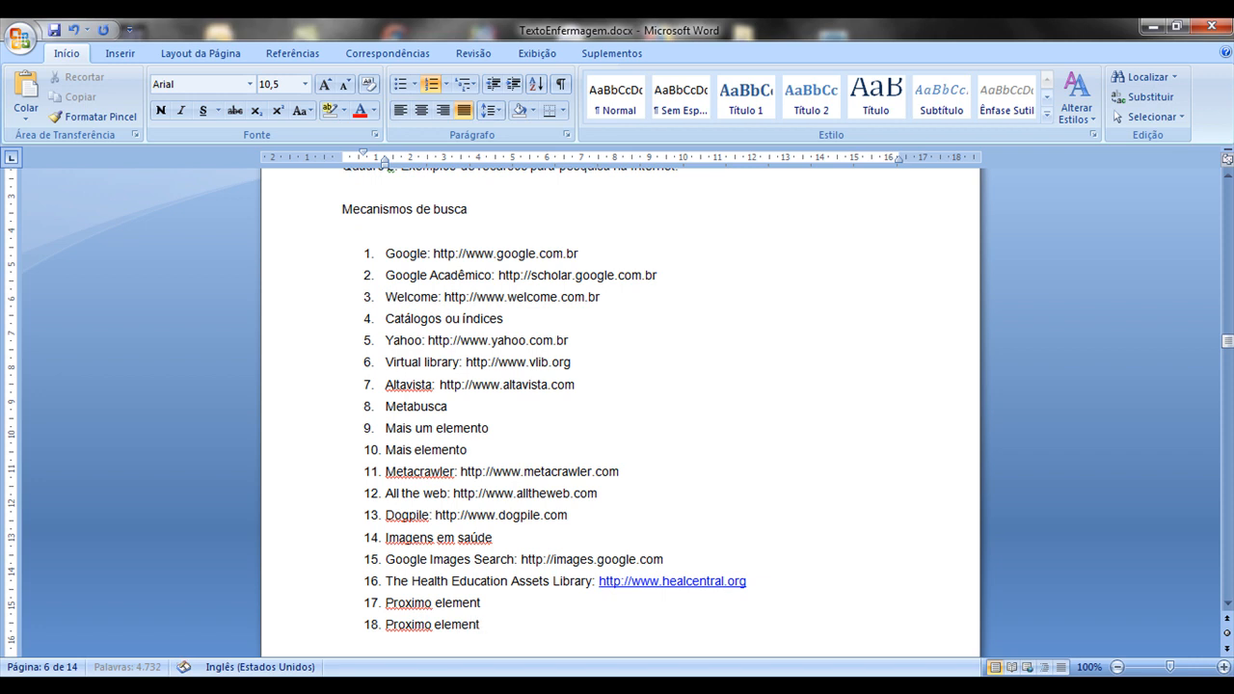
{"action": "type", "text": "oo"}
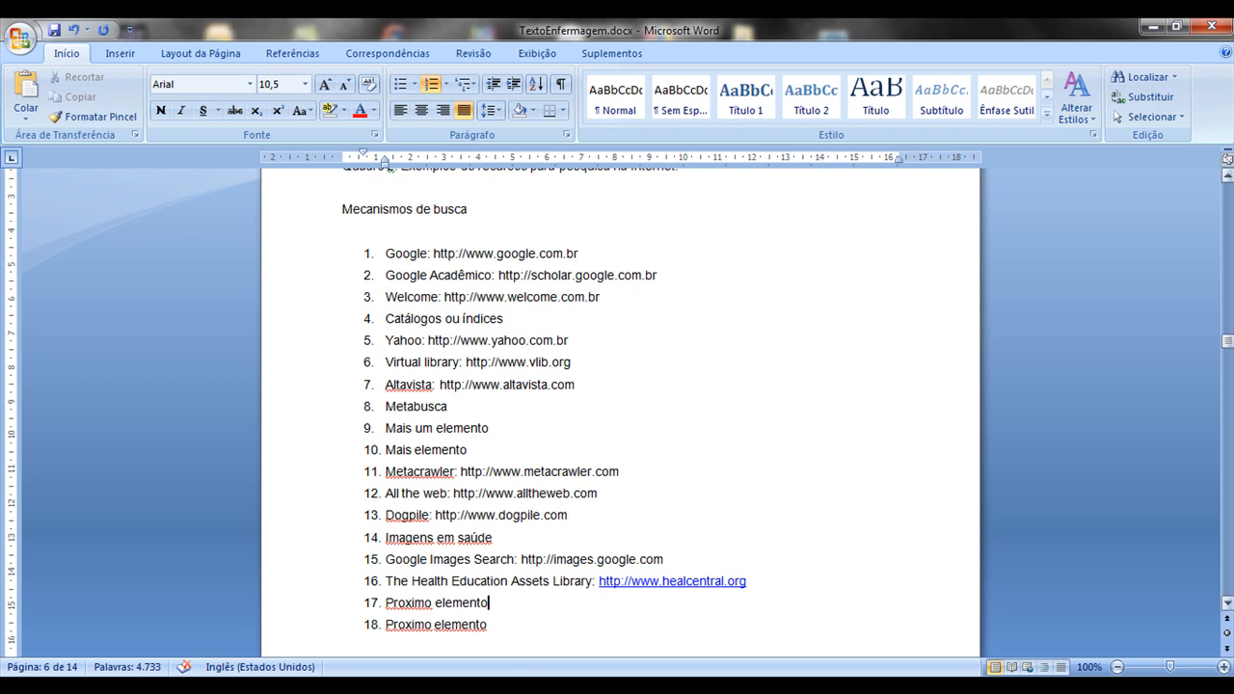
Step: Apply automatic 1., 2., 3. numbering to the first four Orientações items in Quadro 1, from "Não usar artigos" through "Busca de um termo"
{"action": "left_click", "coordinate": [1227, 222]}
{"action": "left_click", "coordinate": [1229, 222]}
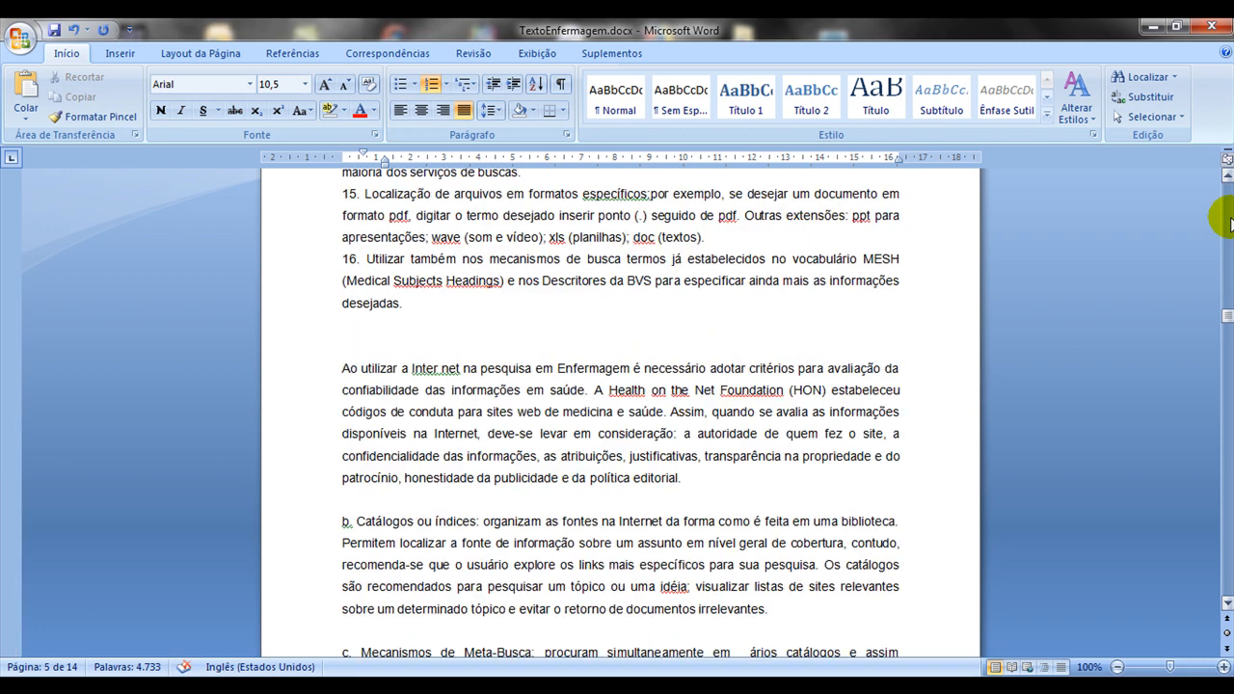
{"action": "left_click", "coordinate": [1229, 222]}
{"action": "left_click", "coordinate": [1228, 221]}
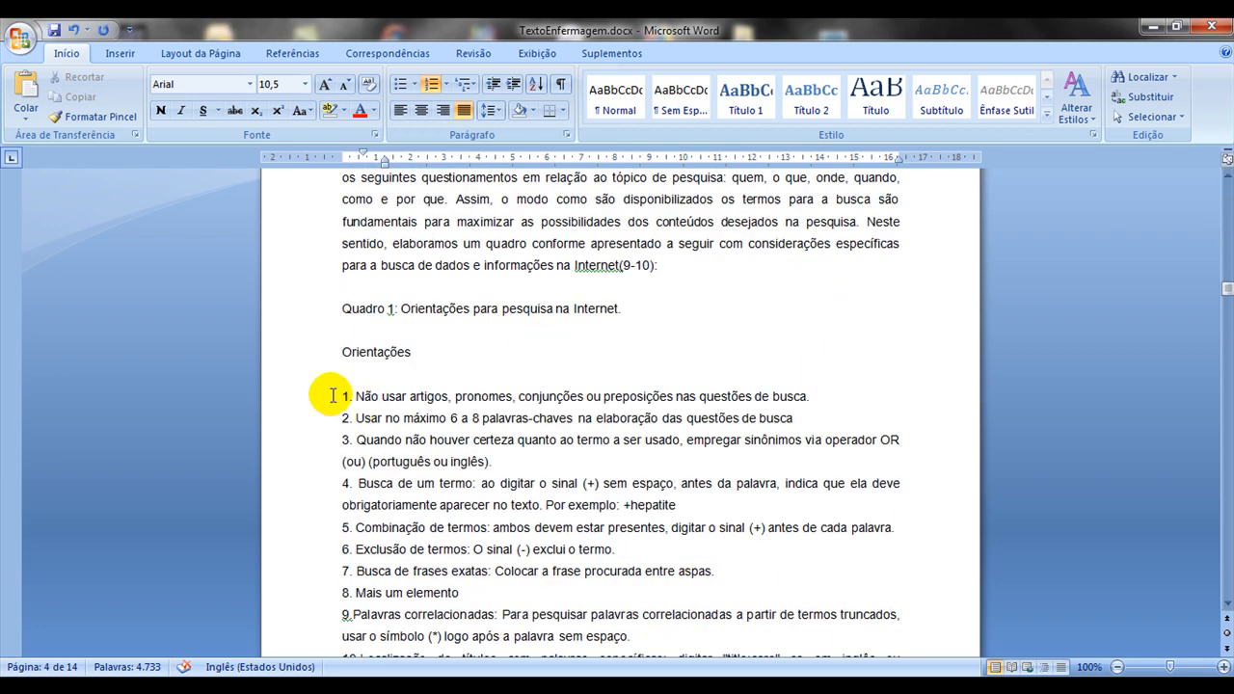
{"action": "left_click_drag", "start_coordinate": [331, 395], "coordinate": [734, 502]}
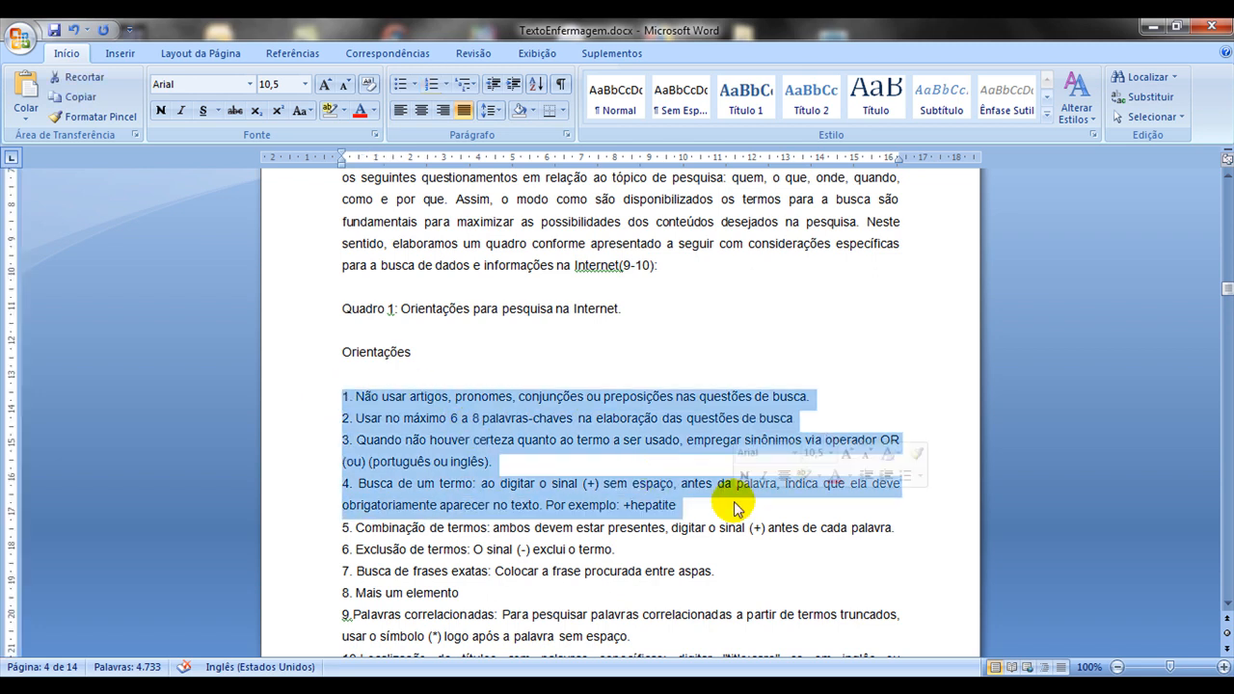
{"action": "left_click", "coordinate": [447, 85]}
{"action": "left_click", "coordinate": [472, 173]}
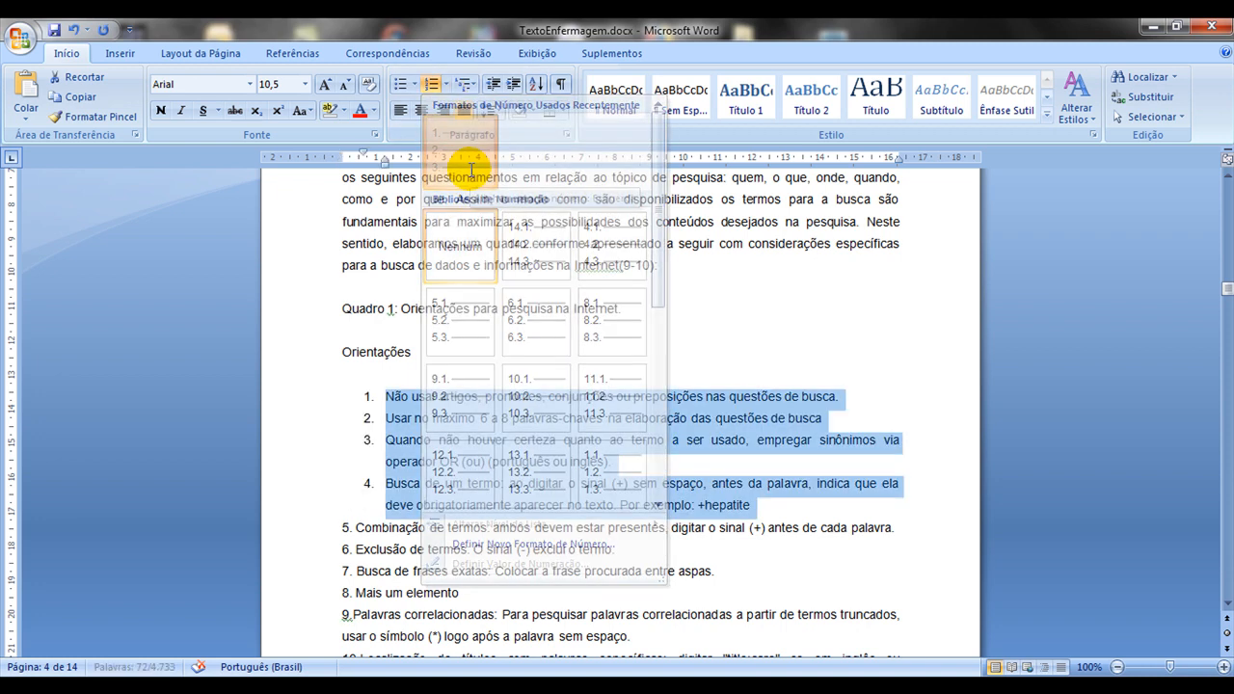